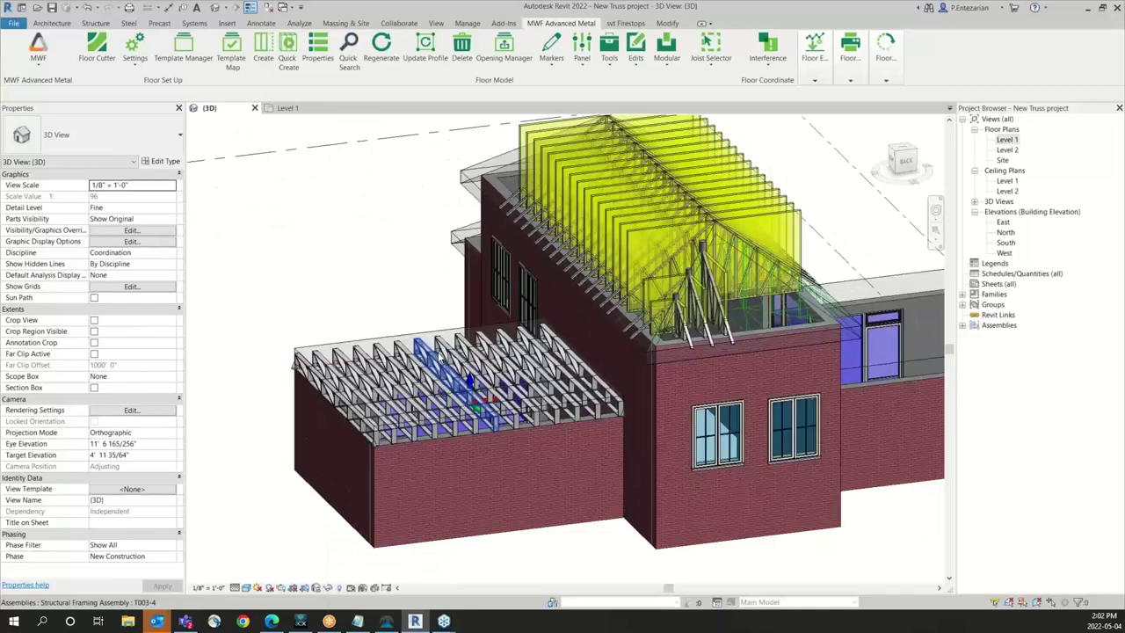
# Step: Select the flat roof over the low brick extension and examine its floor trusses and panel marker up close
pyautogui.click(418, 332)
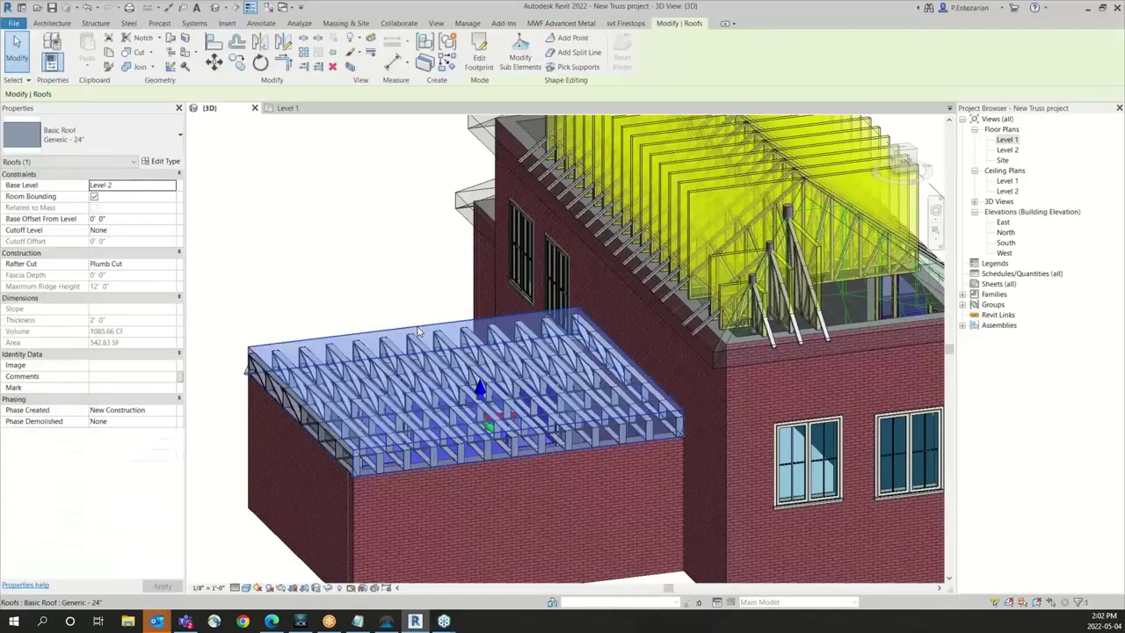
pyautogui.keyDown('shift'); pyautogui.moveTo(369, 413); pyautogui.dragTo(382, 425, button='middle'); pyautogui.keyUp('shift')
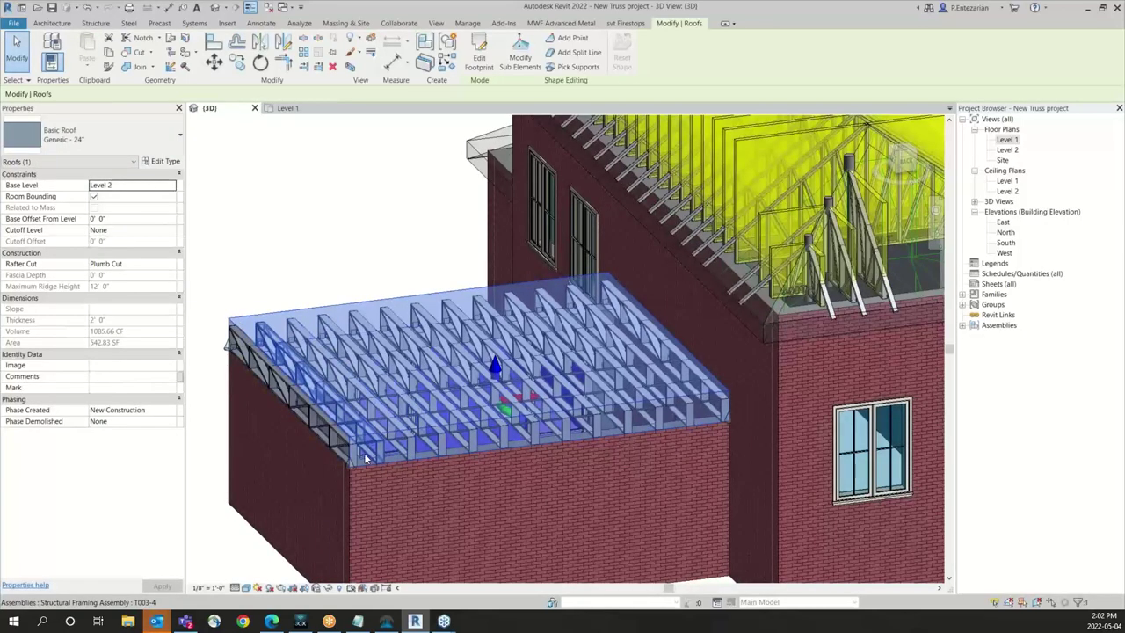
pyautogui.scroll(2, 371, 455)
pyautogui.click(560, 23)
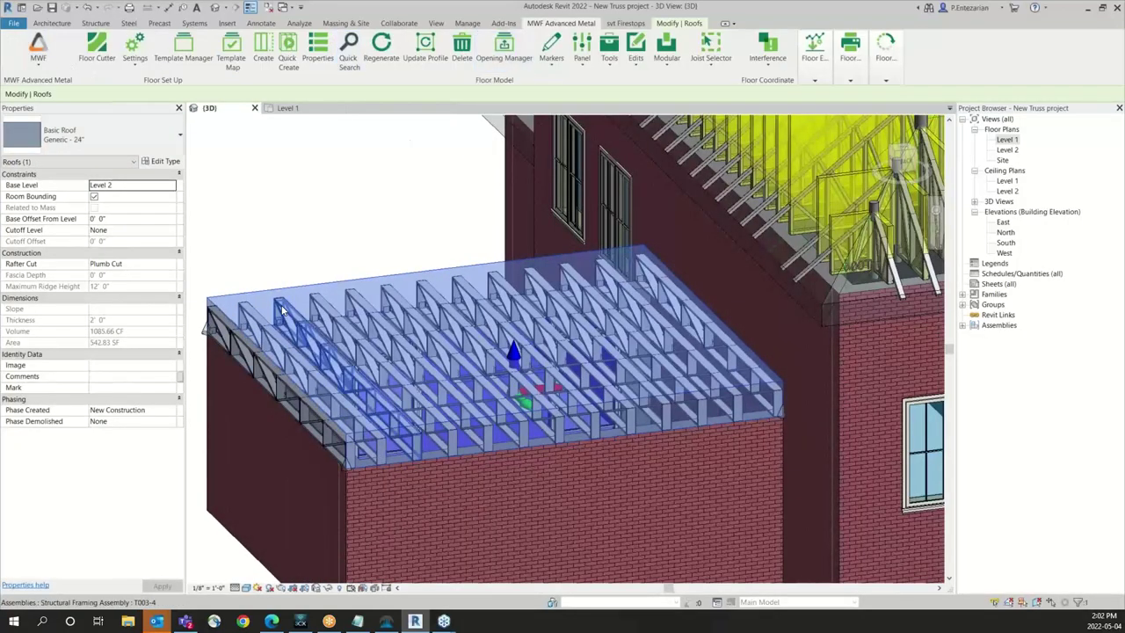
pyautogui.scroll(3, 541, 380)
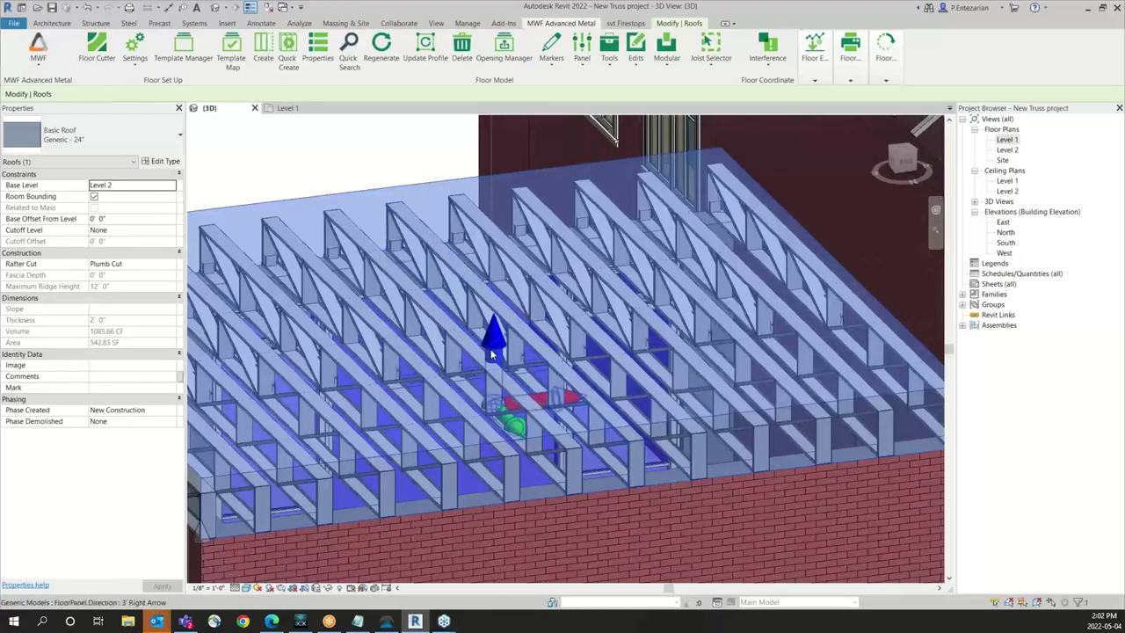
pyautogui.scroll(2, 491, 349)
pyautogui.scroll(-5, 514, 358)
pyautogui.keyDown('shift'); pyautogui.moveTo(514, 358); pyautogui.dragTo(510, 345, button='middle'); pyautogui.keyUp('shift')
pyautogui.scroll(5, 508, 342)
pyautogui.scroll(2, 508, 344)
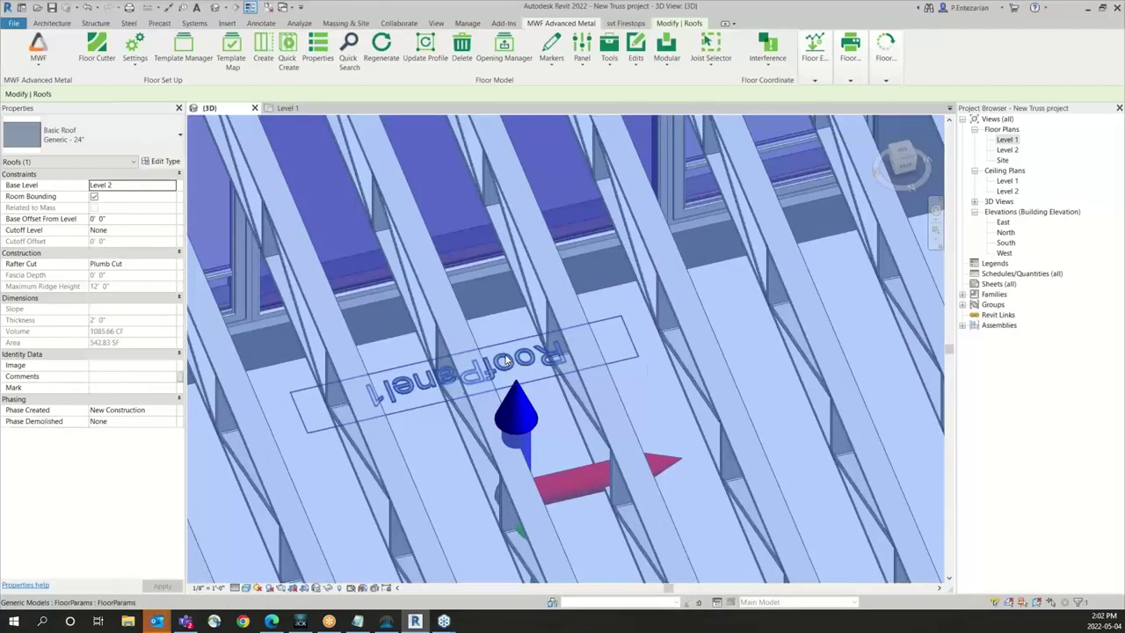
pyautogui.scroll(-6, 510, 360)
pyautogui.keyDown('shift'); pyautogui.moveTo(517, 363); pyautogui.dragTo(510, 356, button='middle'); pyautogui.keyUp('shift')
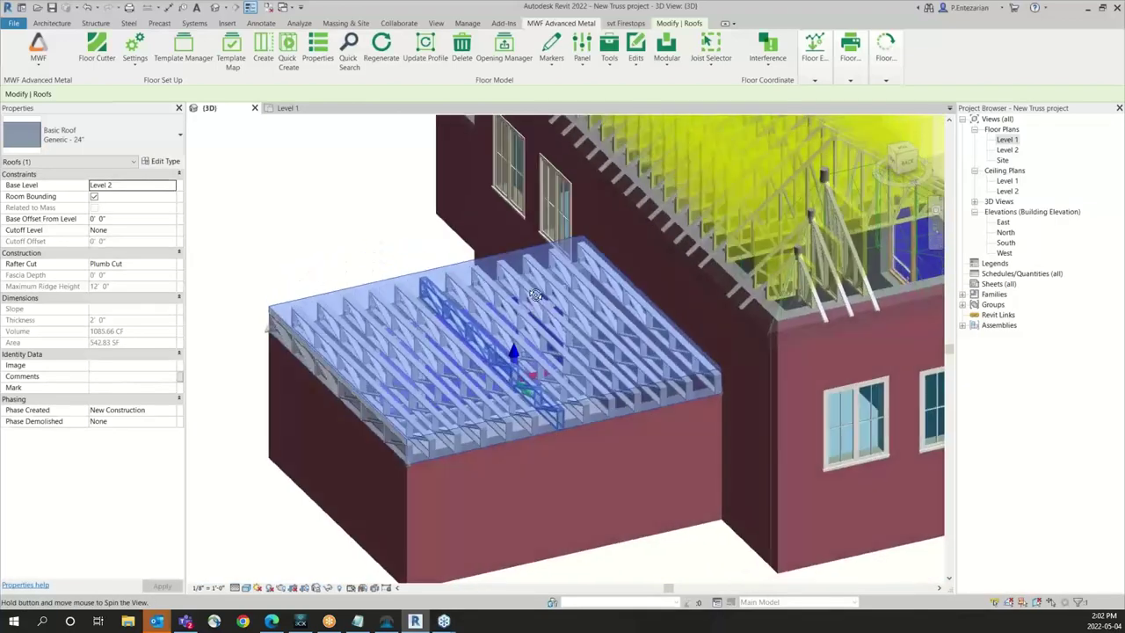
pyautogui.press('Escape')
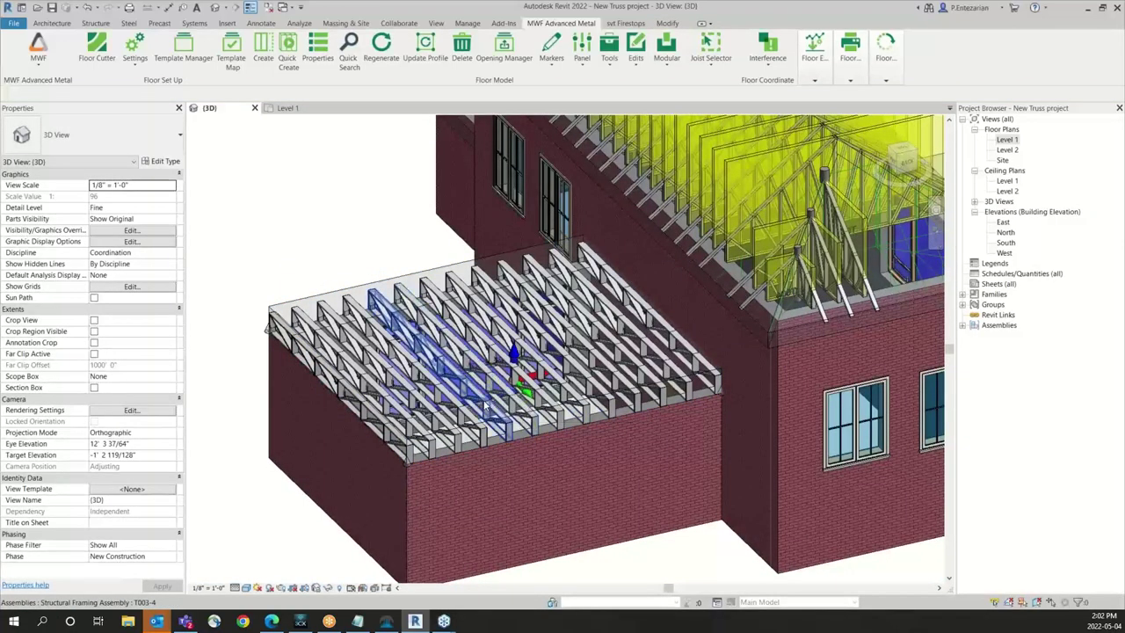
# Step: Inspect the joist settings in the panel properties of one truss on the flat roof, leaving them unchanged
pyautogui.click(425, 406)
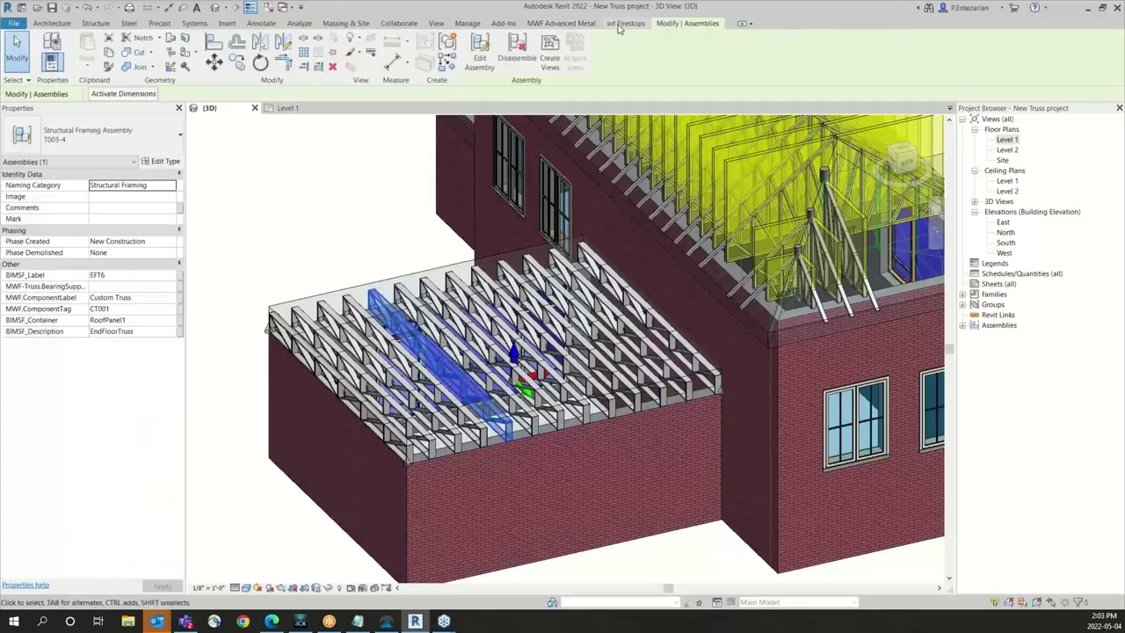
pyautogui.click(560, 23)
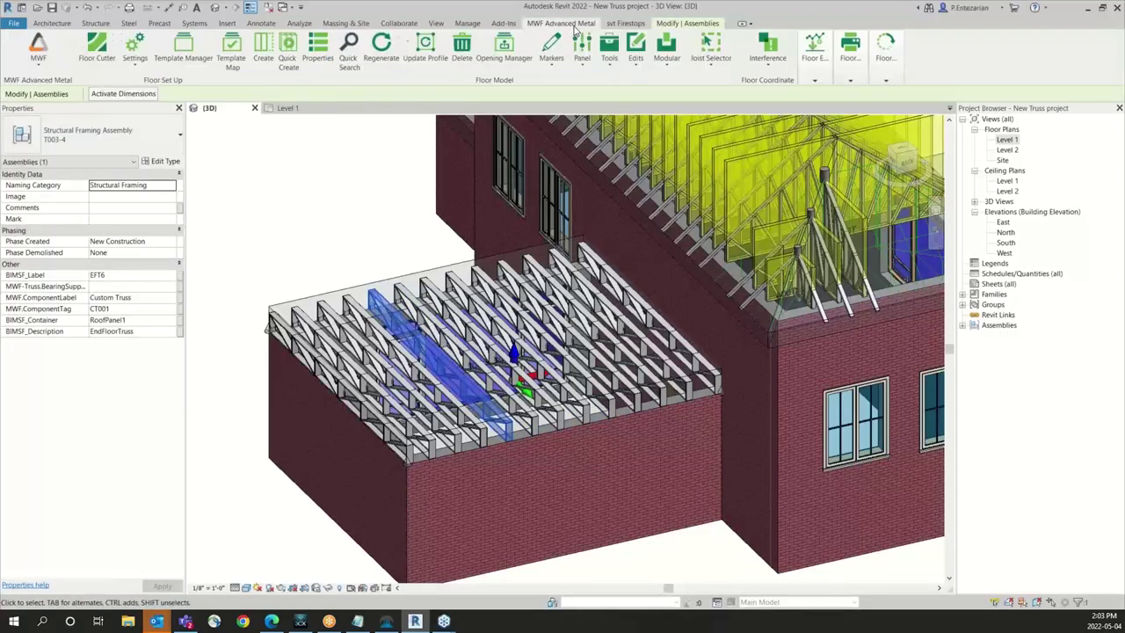
pyautogui.click(319, 58)
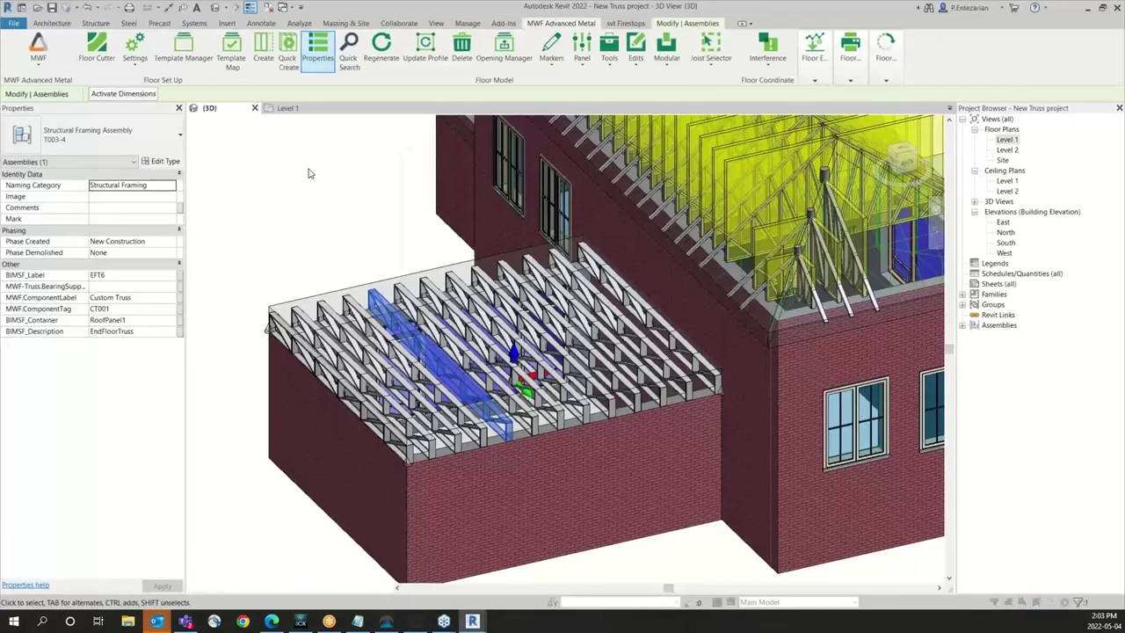
pyautogui.click(467, 187)
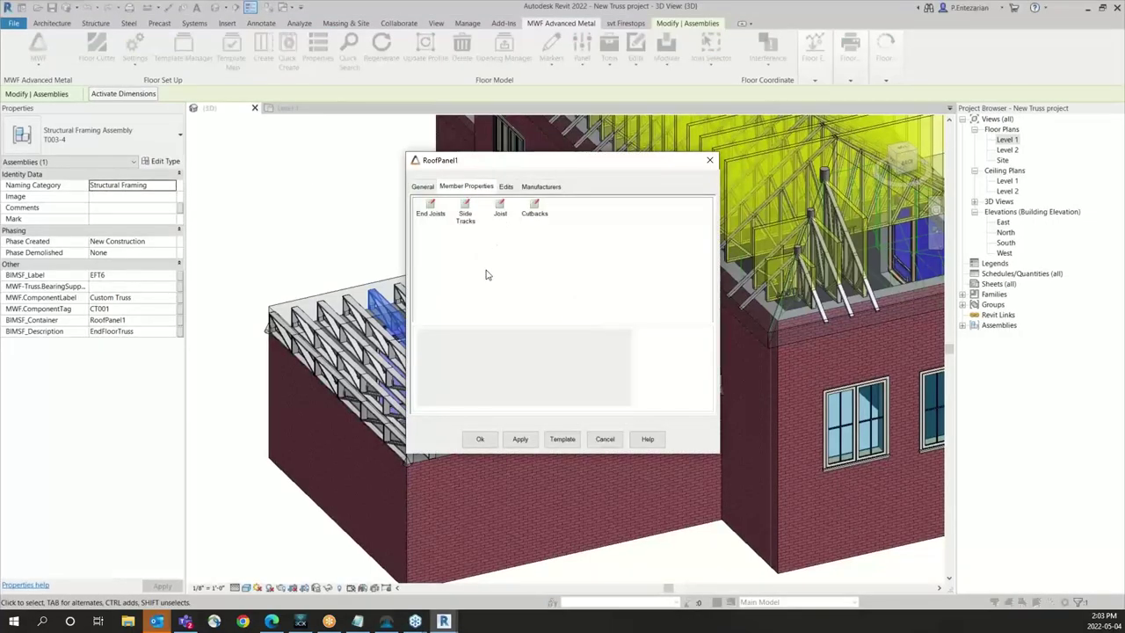
pyautogui.click(501, 209)
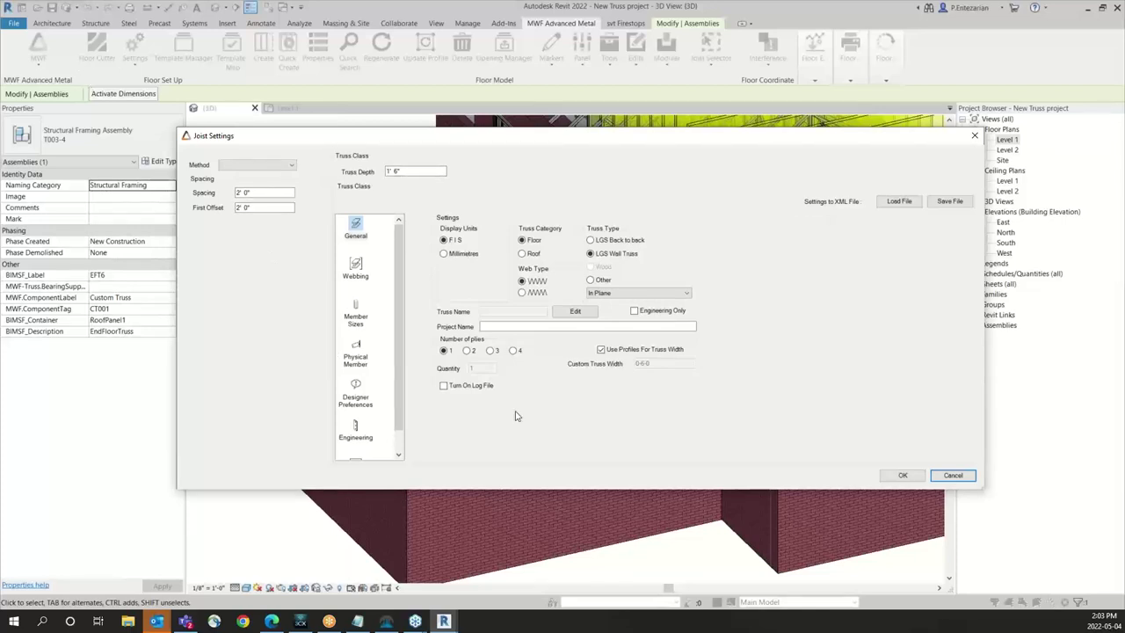
pyautogui.scroll(-1, 381, 400)
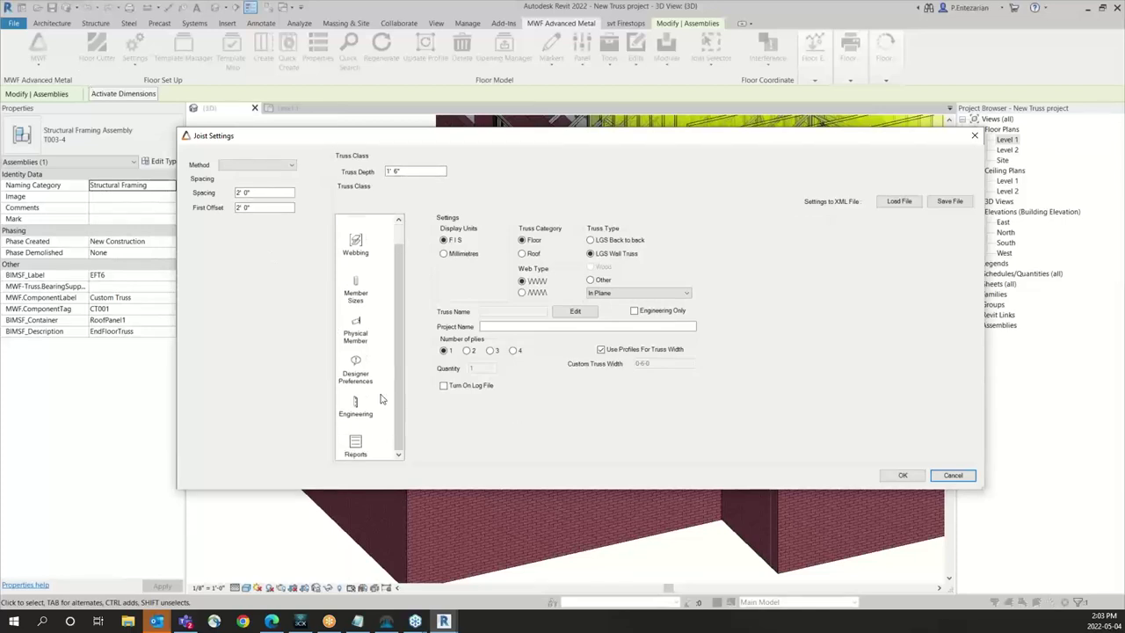
pyautogui.click(956, 475)
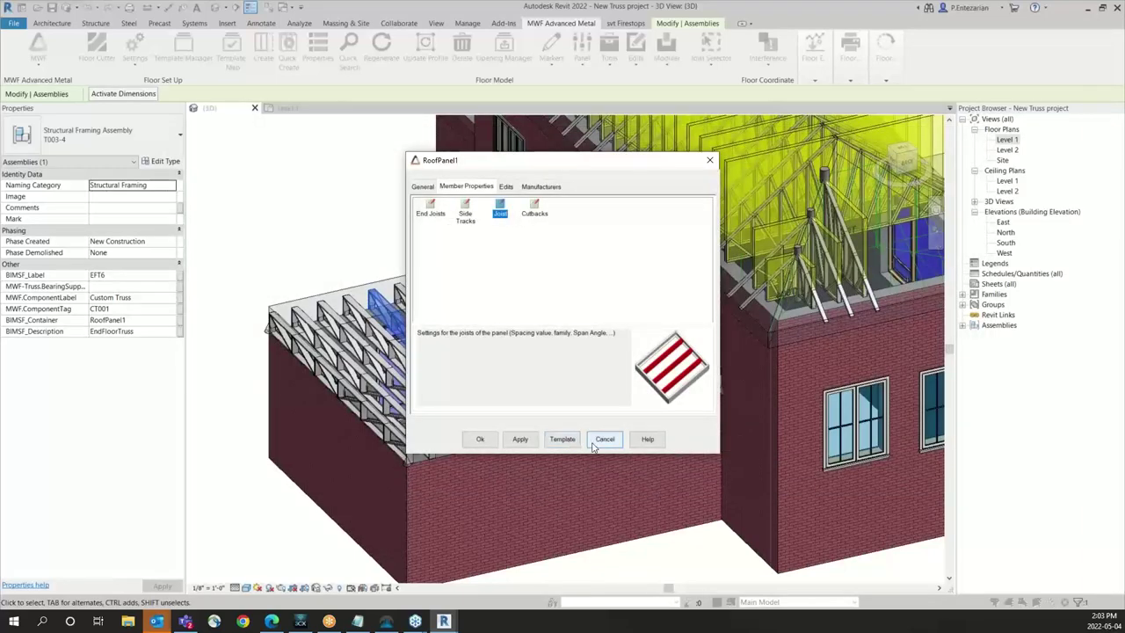
pyautogui.click(603, 439)
# Step: Change to the Truss module and open the selected truss's properties in the Truss Designer
pyautogui.keyDown('shift'); pyautogui.moveTo(530, 500); pyautogui.dragTo(521, 434, button='middle'); pyautogui.keyUp('shift')
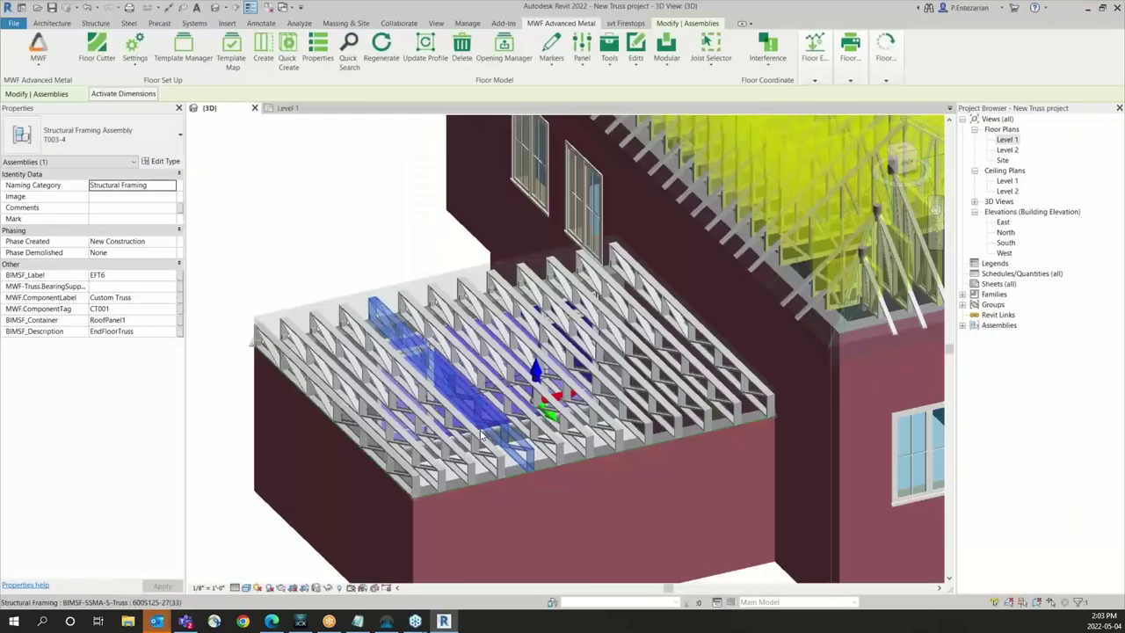
pyautogui.scroll(2, 521, 434)
pyautogui.click(38, 49)
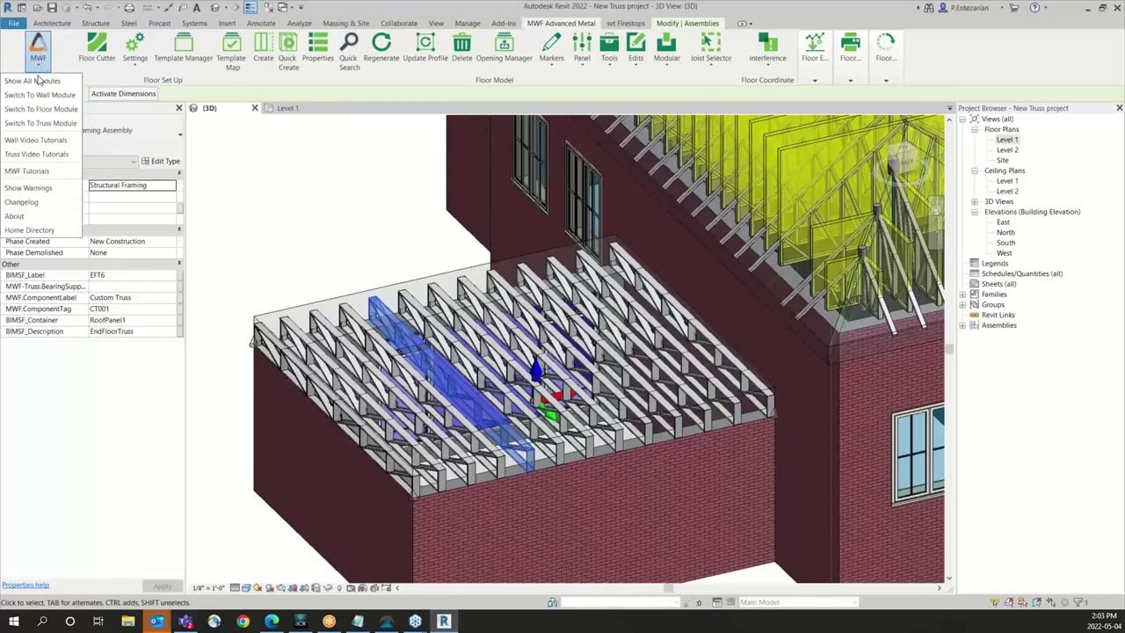
pyautogui.click(40, 123)
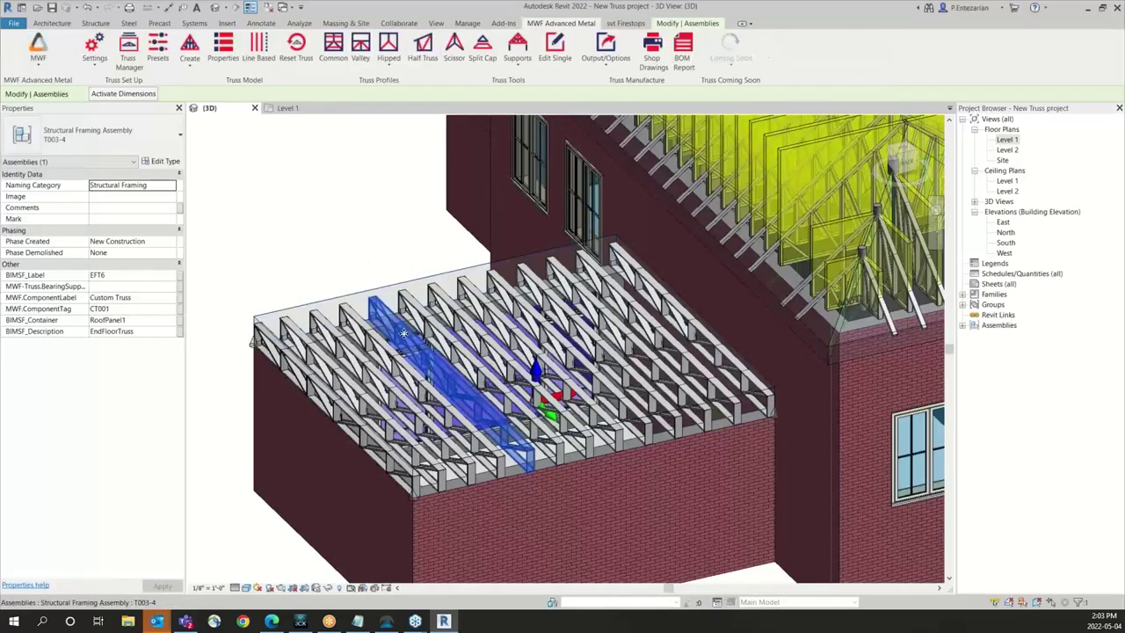
pyautogui.click(222, 49)
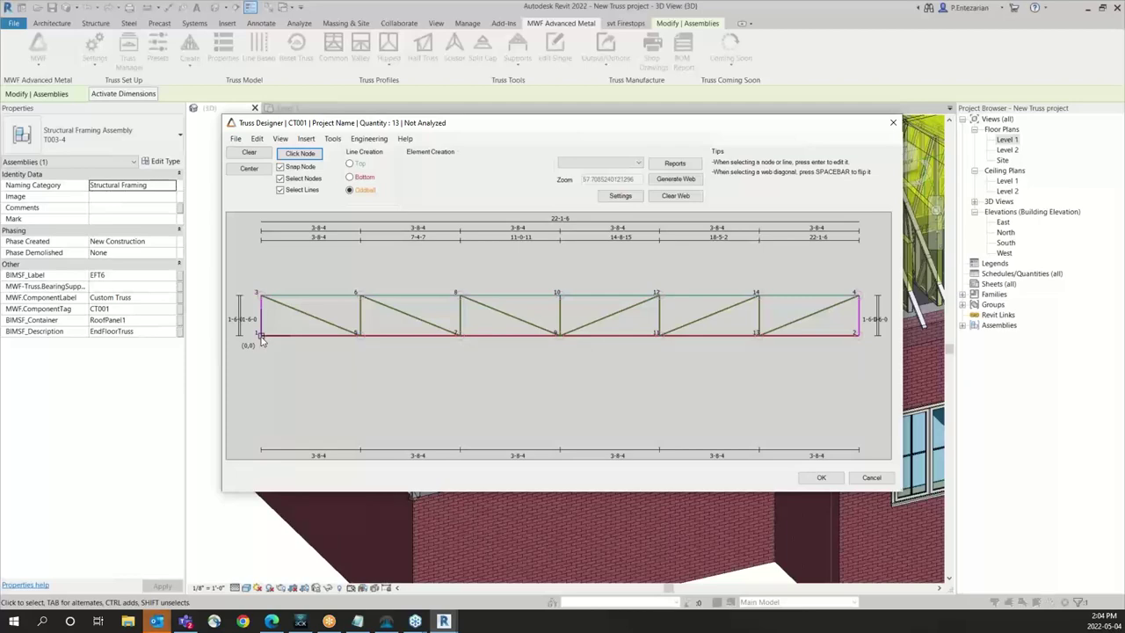
pyautogui.moveTo(464, 127); pyautogui.dragTo(442, 459)
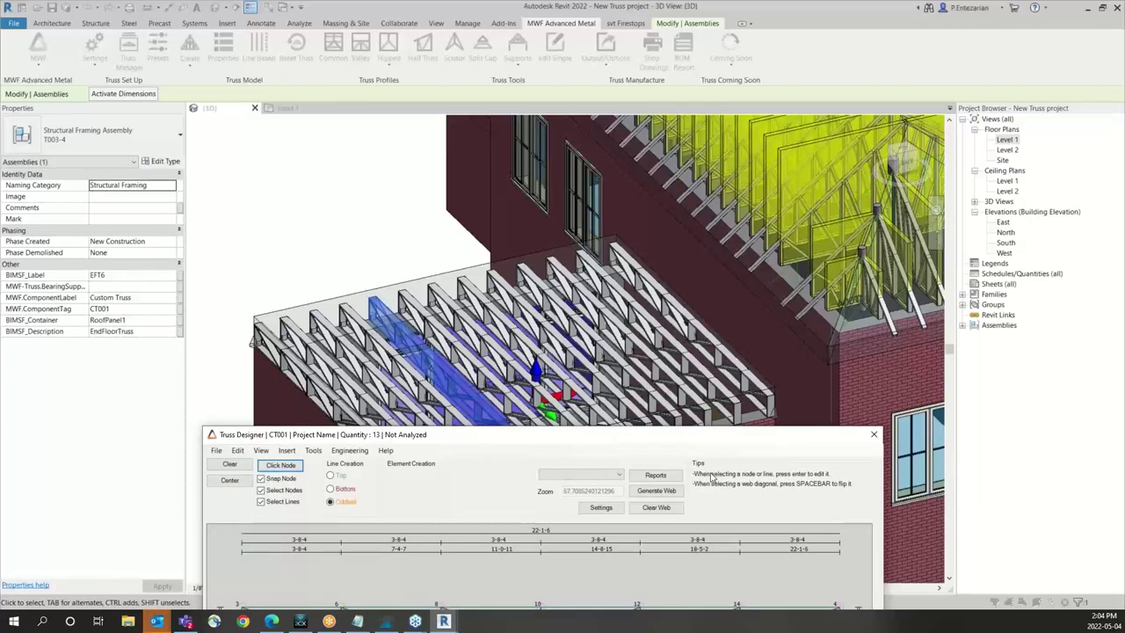
pyautogui.moveTo(554, 432); pyautogui.dragTo(538, 146)
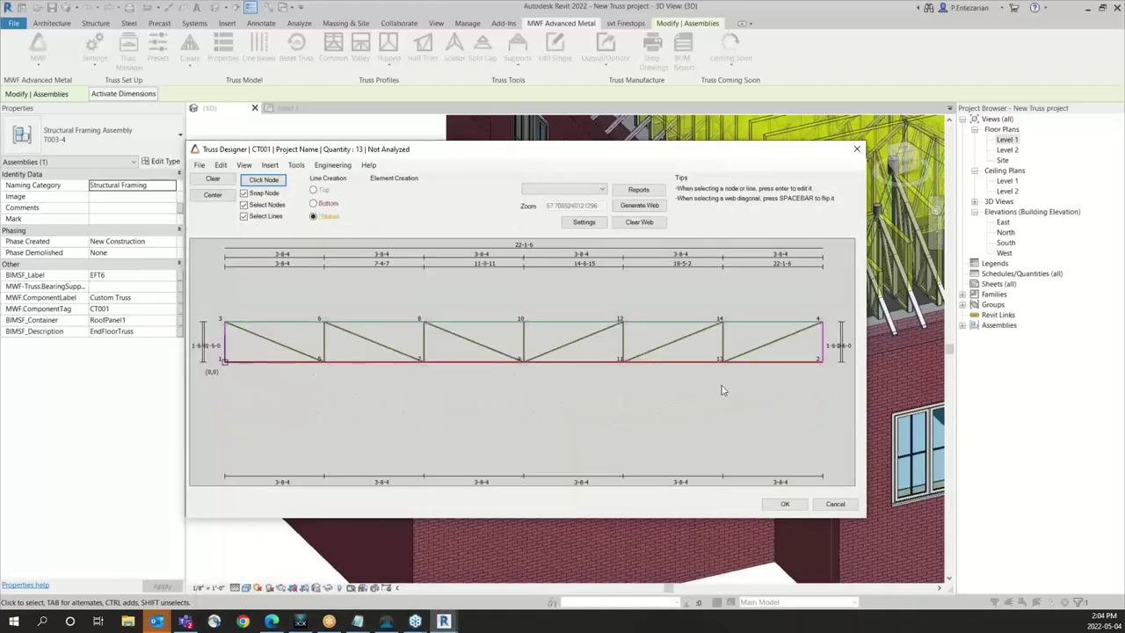
pyautogui.moveTo(537, 154); pyautogui.dragTo(586, 150)
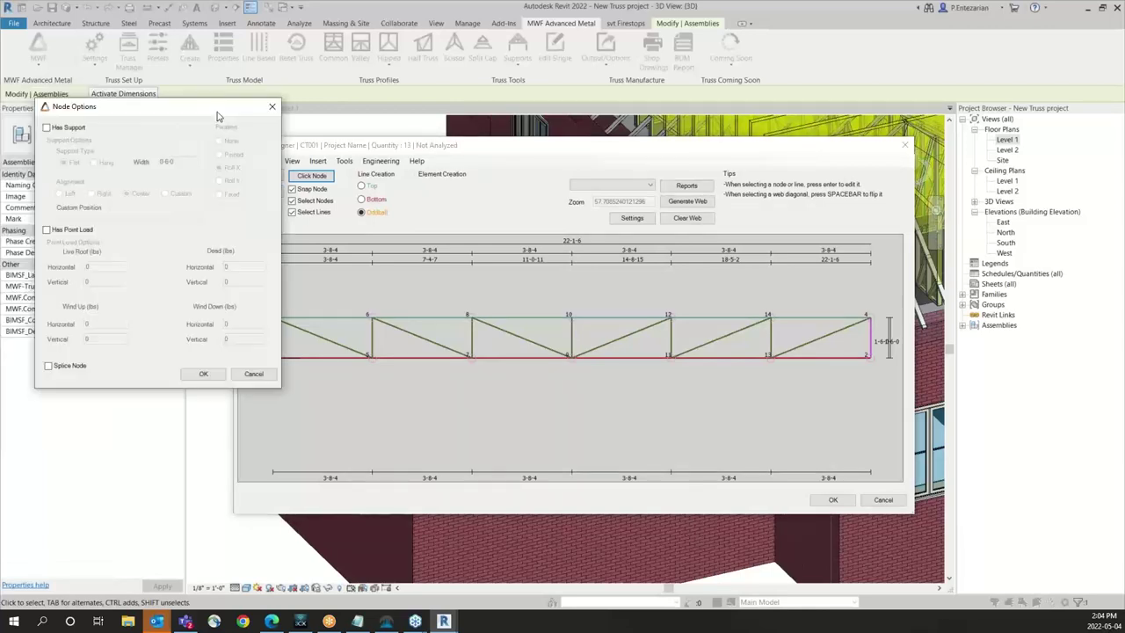
# Step: Add flat, centred 0-6-0 supports to two truss nodes, using Roll X fixation for one and Pinned for the other
pyautogui.moveTo(218, 111); pyautogui.dragTo(345, 183)
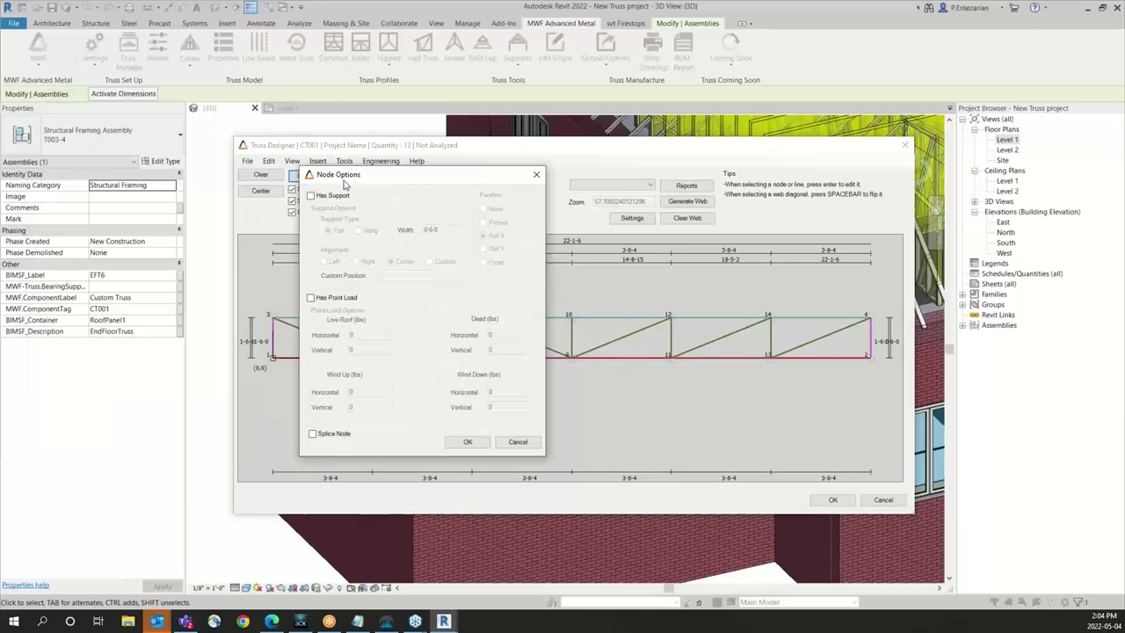
pyautogui.click(310, 195)
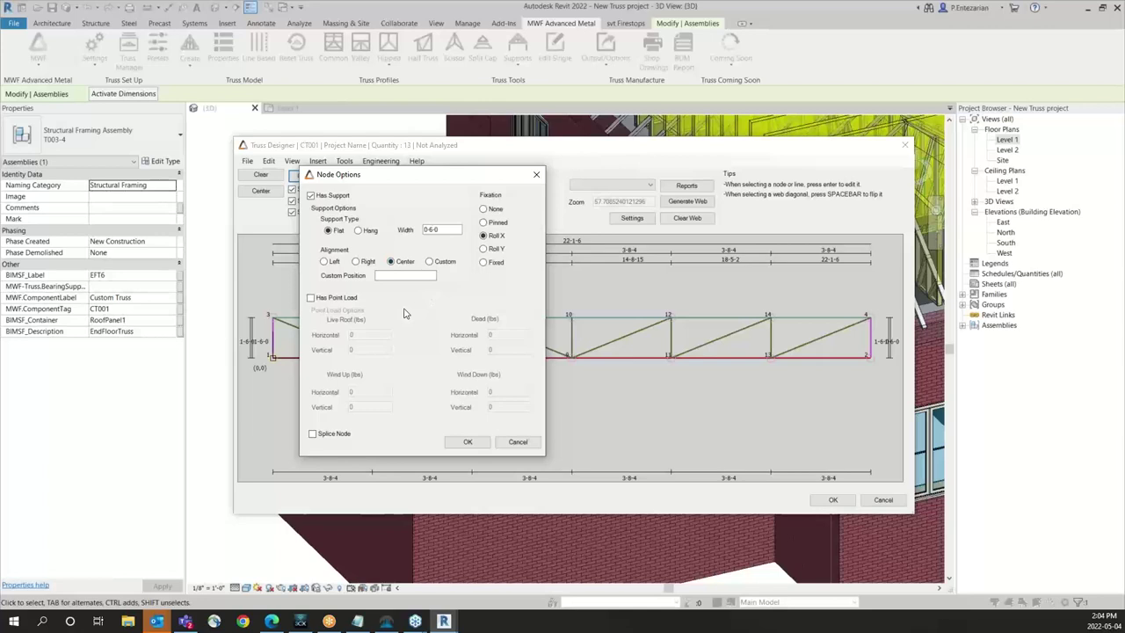
pyautogui.click(463, 442)
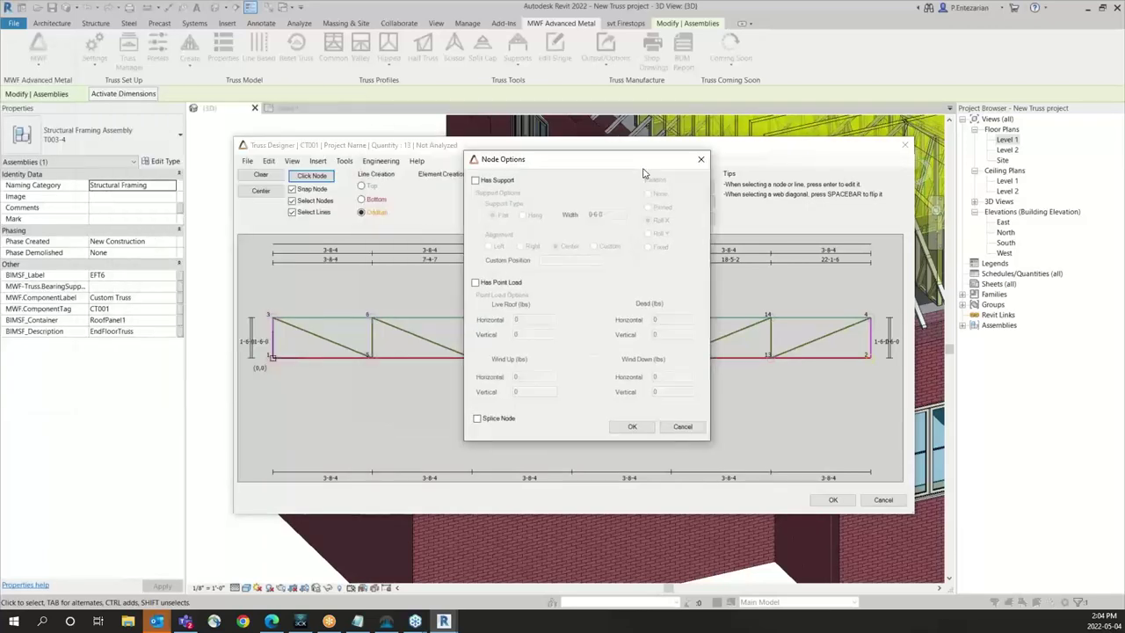
pyautogui.click(479, 181)
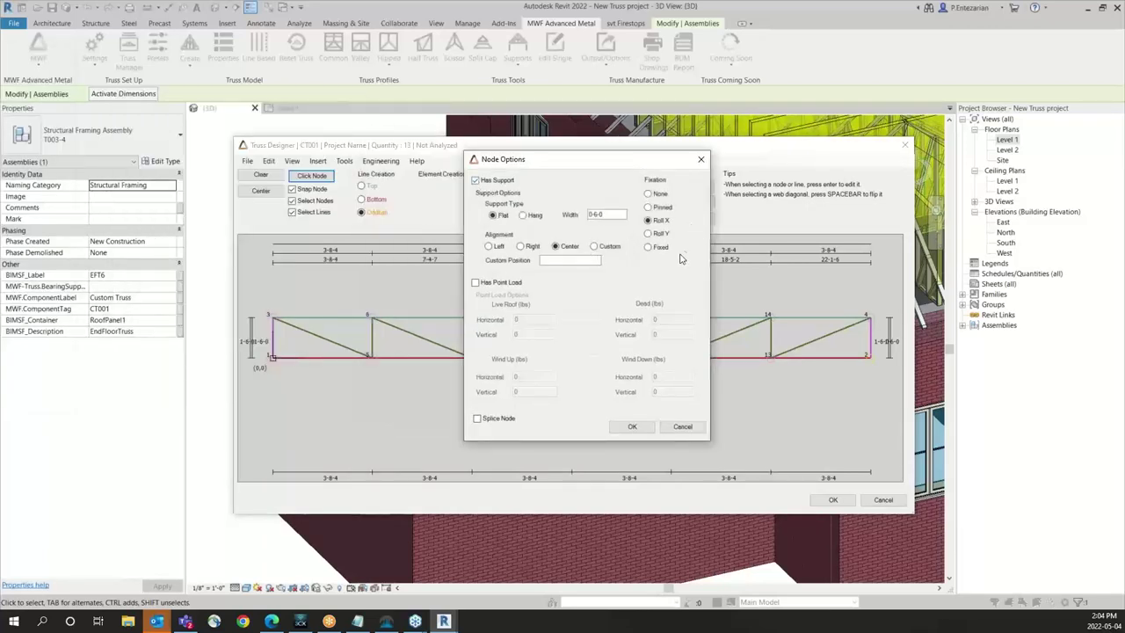
pyautogui.click(649, 207)
pyautogui.click(632, 426)
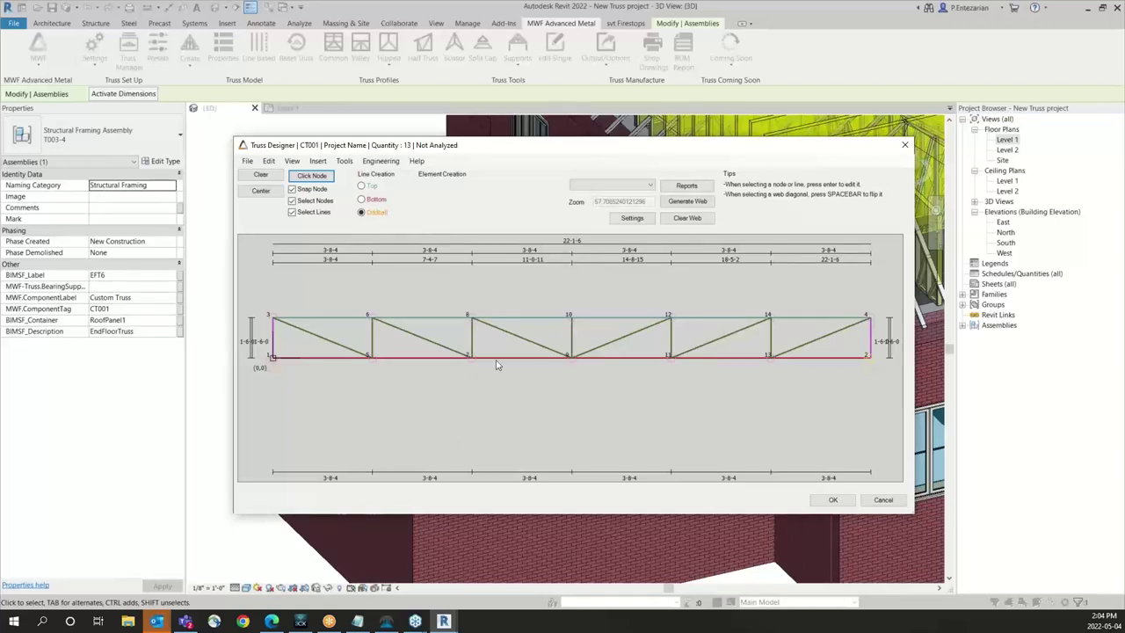
# Step: Open the truss designer's settings, turn on Engineering Only and review the webbing options
pyautogui.click(248, 163)
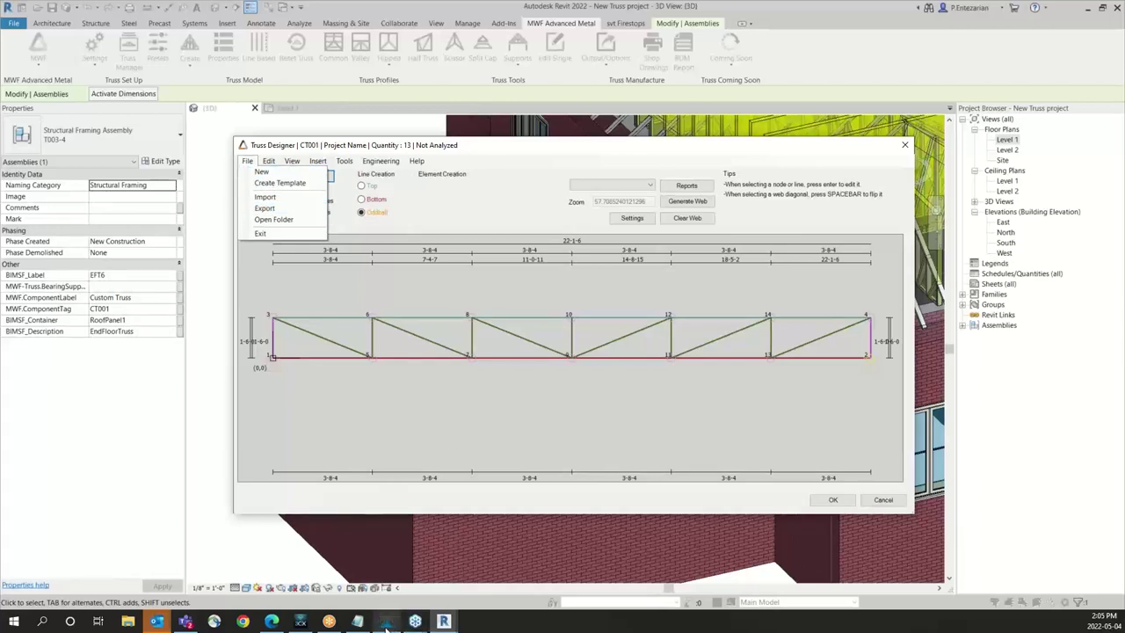
pyautogui.click(309, 290)
pyautogui.click(632, 218)
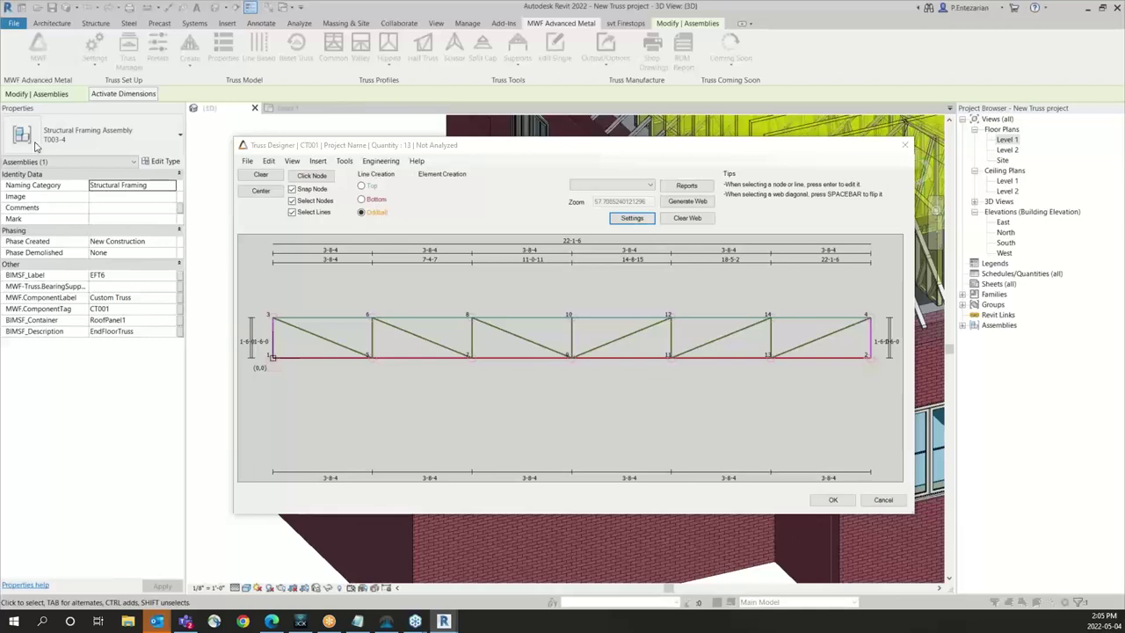
pyautogui.moveTo(530, 183); pyautogui.dragTo(469, 141)
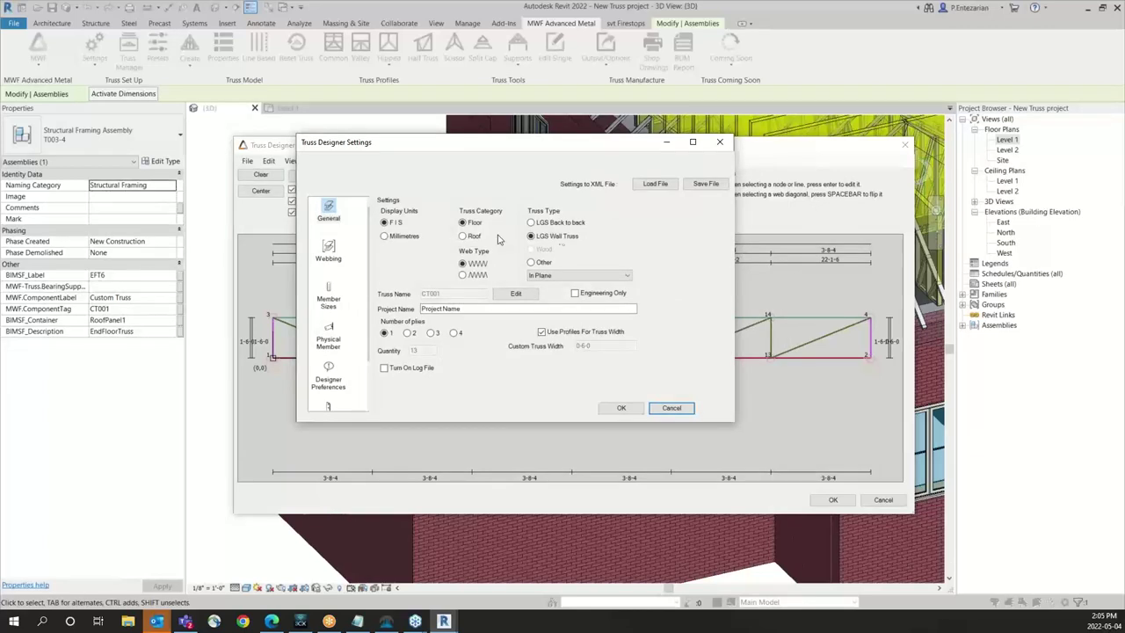
pyautogui.click(575, 293)
pyautogui.click(331, 253)
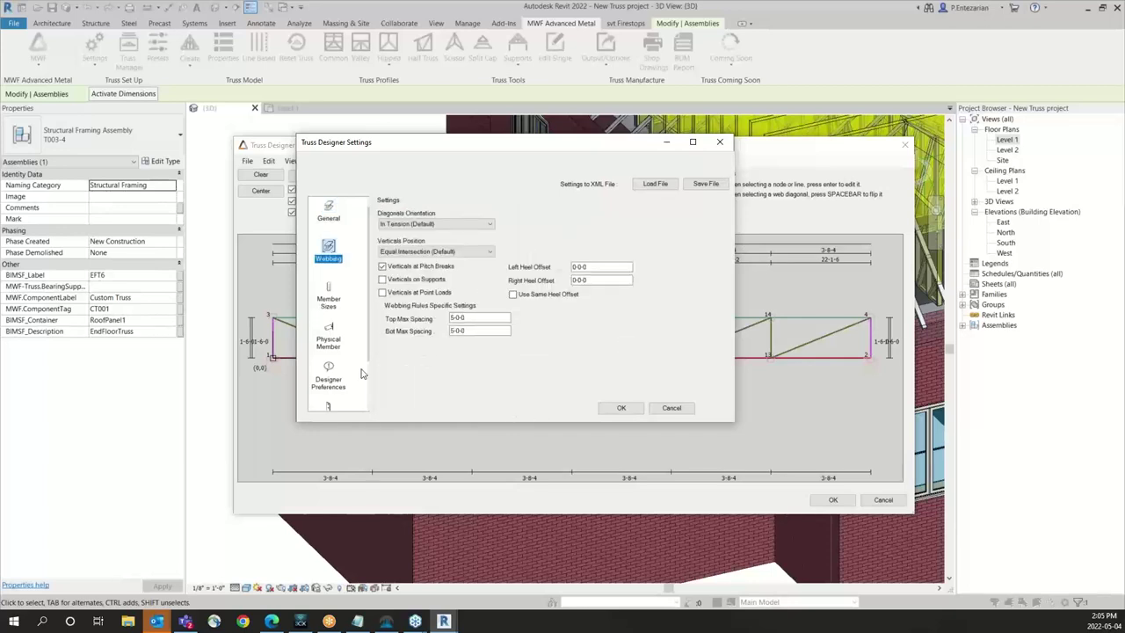
# Step: Choose the BIMSF-SSMA-S-Truss catalog for the top chord member sizes, then discard the settings and close the Truss Designer
pyautogui.click(329, 301)
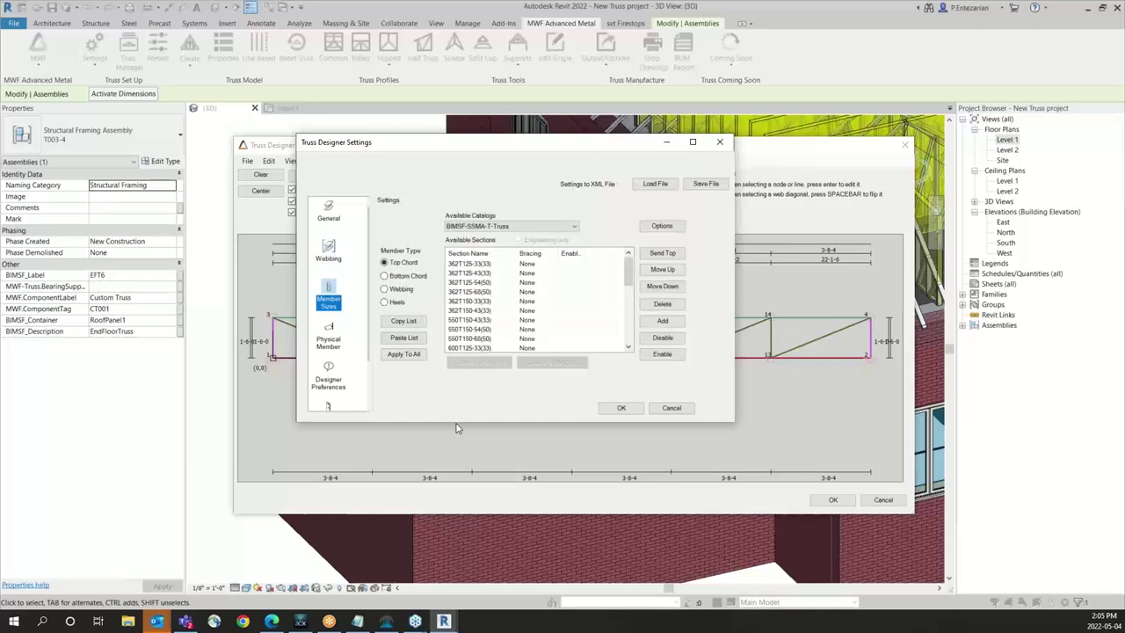
pyautogui.click(517, 228)
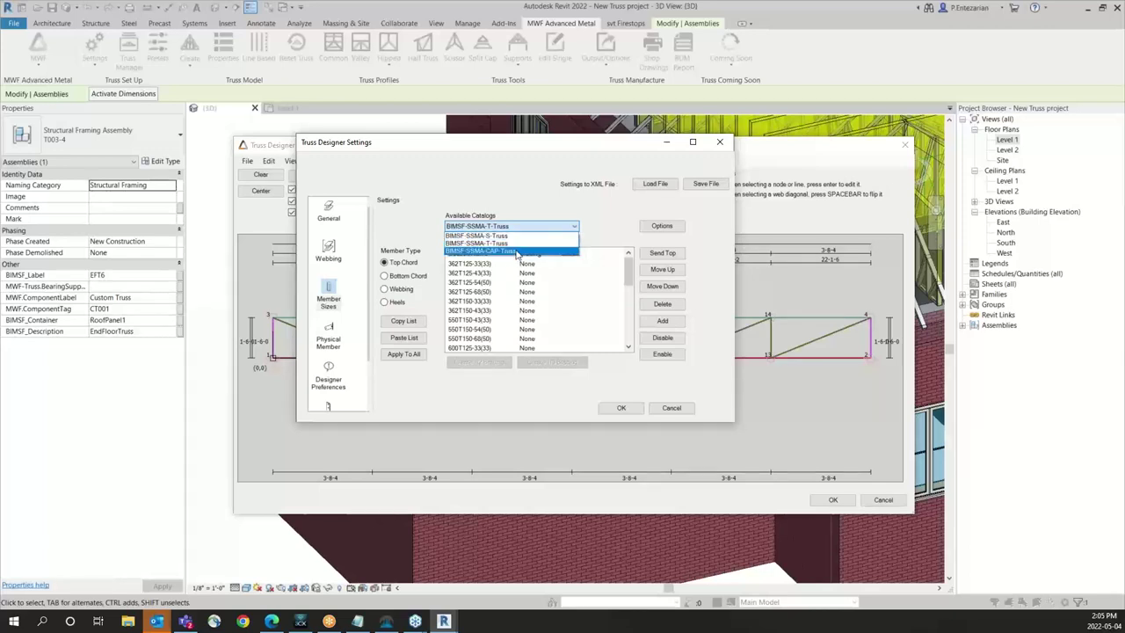
pyautogui.click(479, 236)
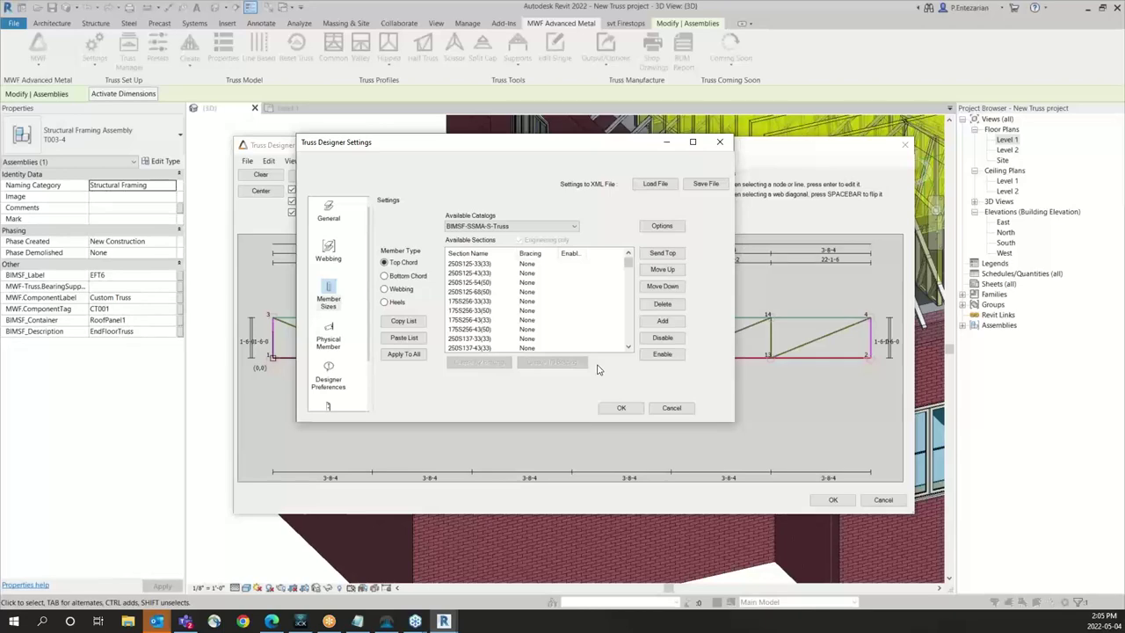
pyautogui.click(671, 408)
pyautogui.click(875, 501)
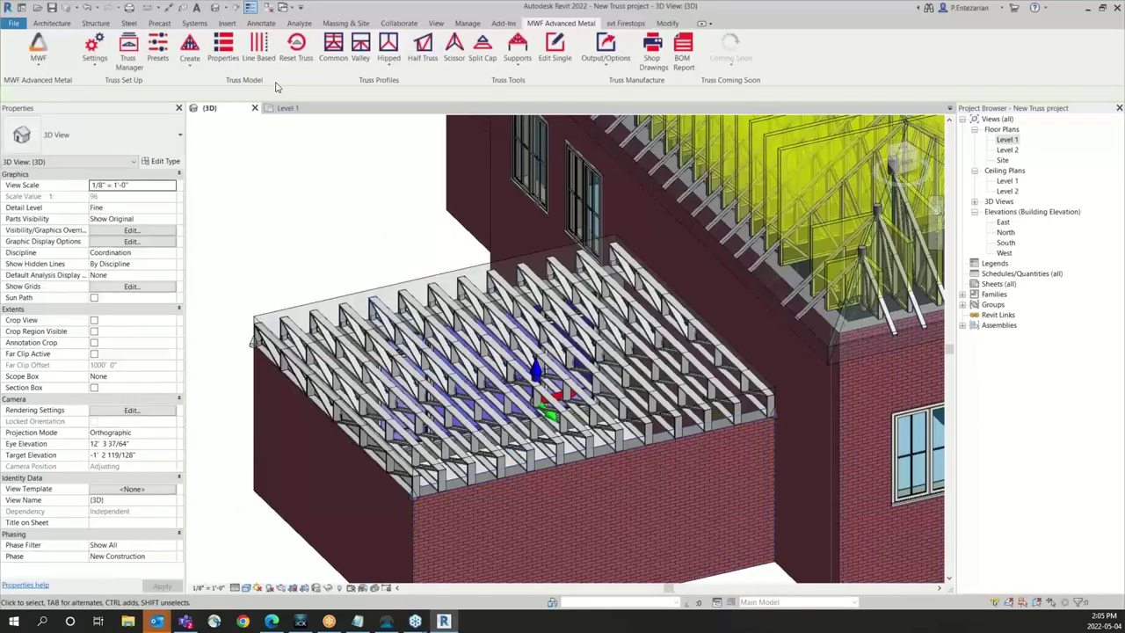
# Step: Start loading a family and browse to the Imperial profiles folder among the MWFTrusses families
pyautogui.click(236, 23)
pyautogui.click(460, 61)
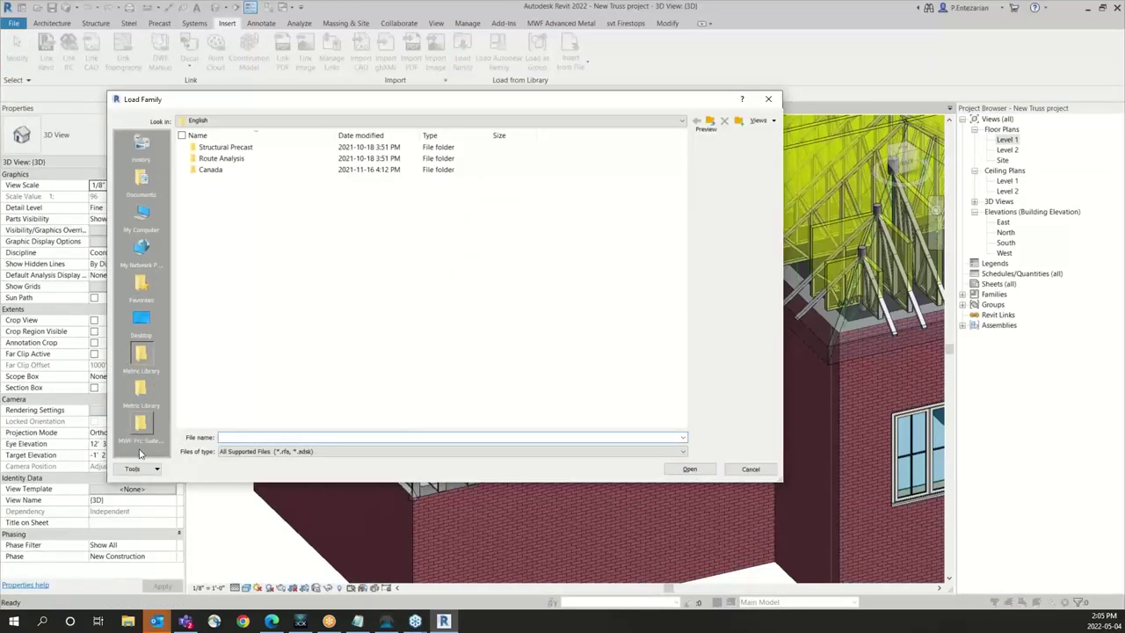
pyautogui.click(140, 425)
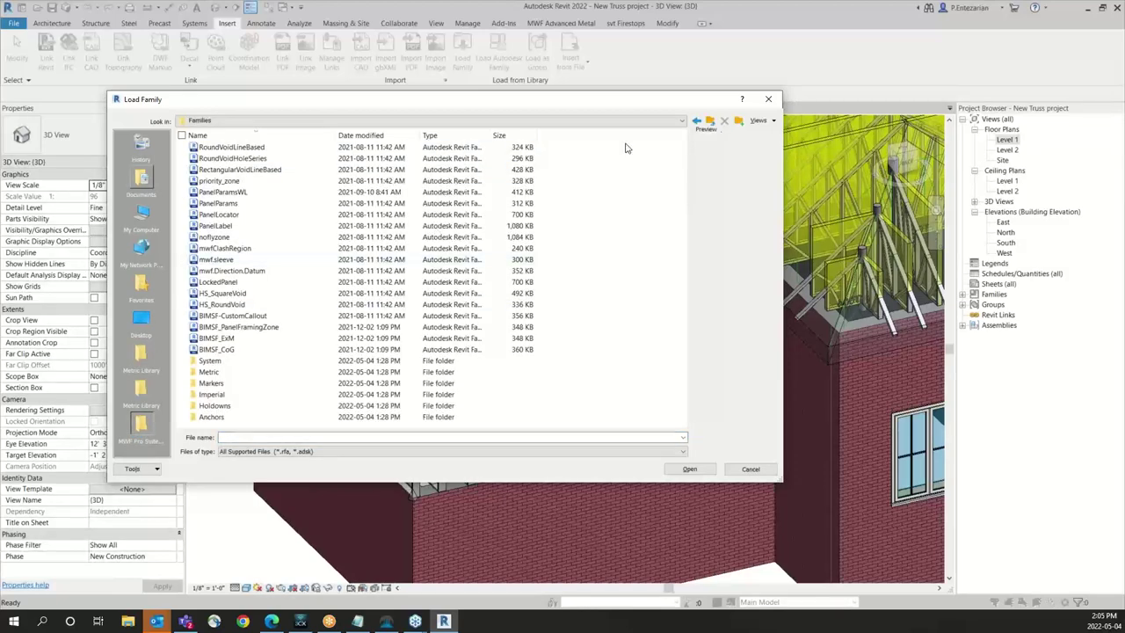
pyautogui.click(711, 123)
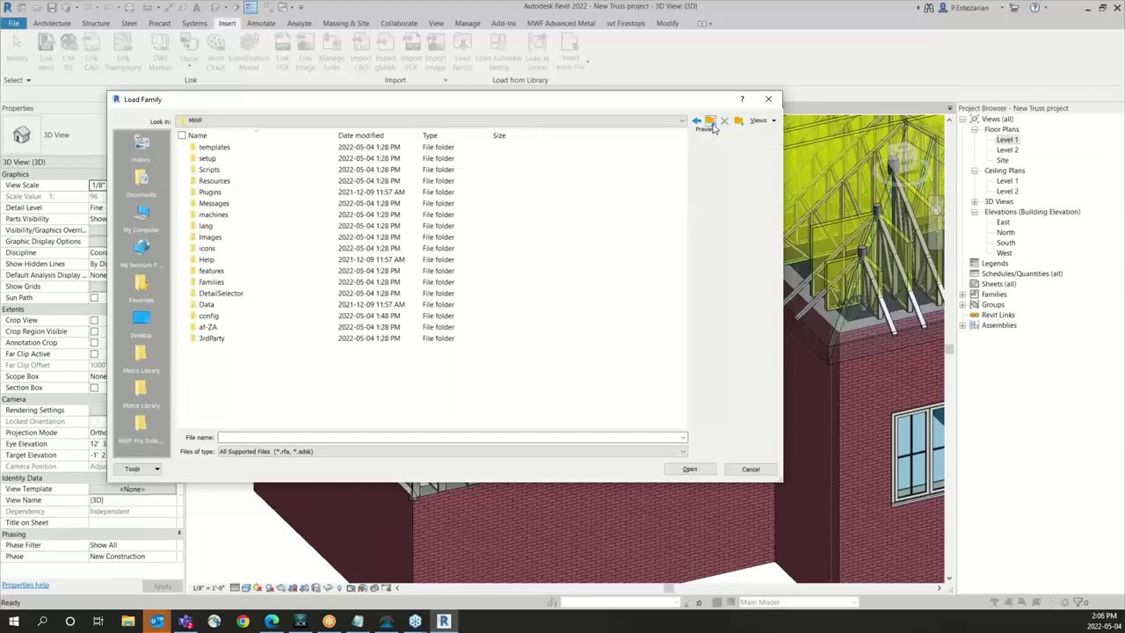
pyautogui.click(711, 123)
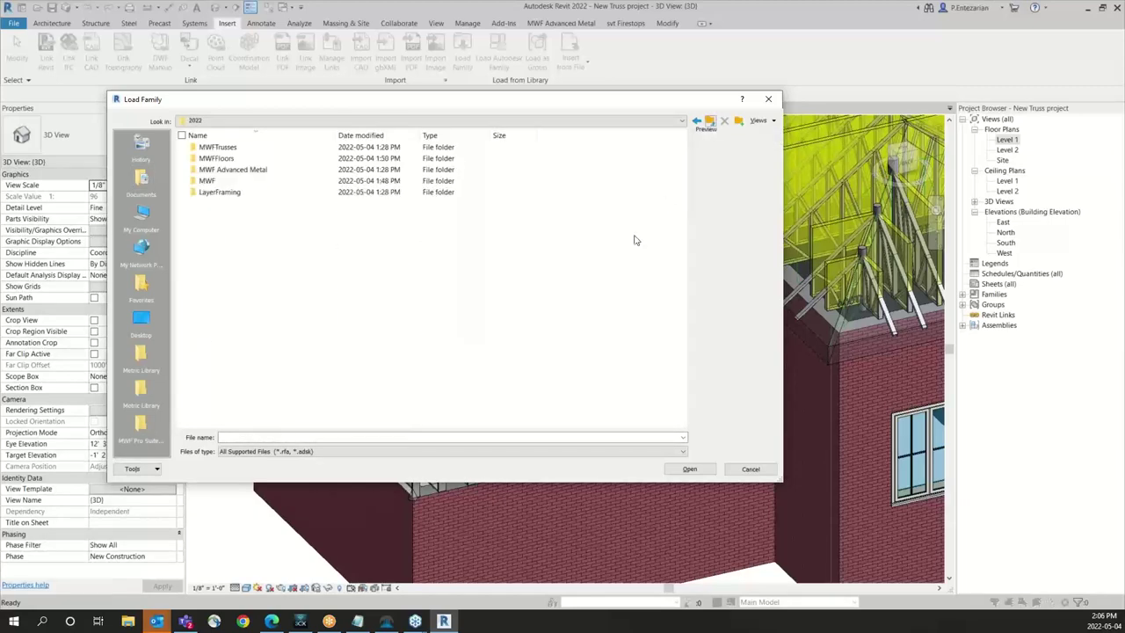
pyautogui.doubleClick(214, 149)
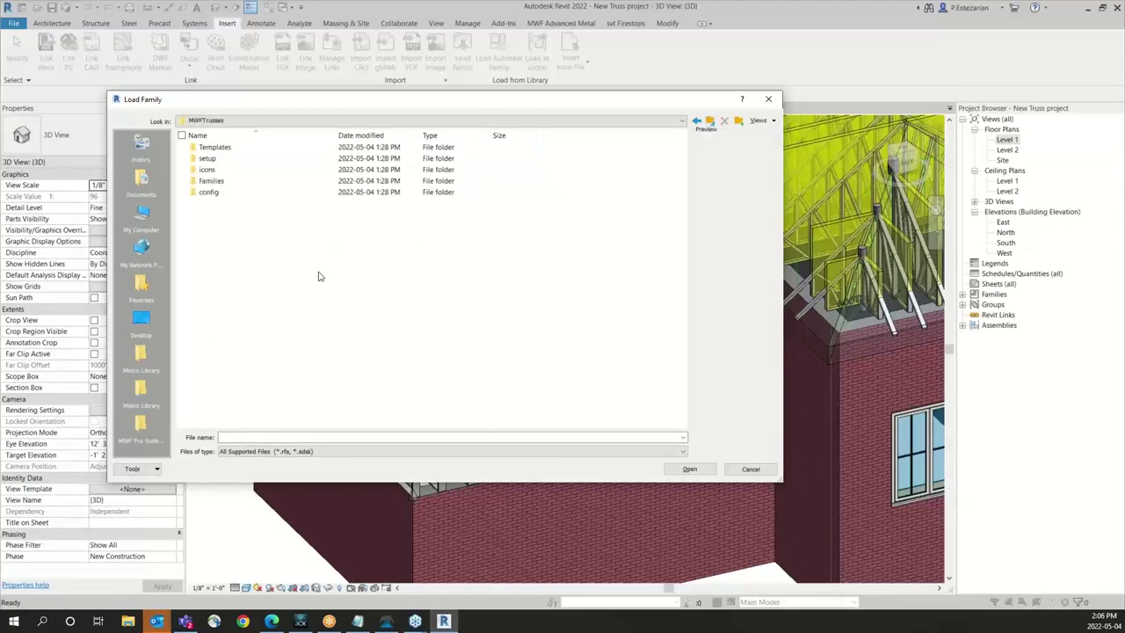
pyautogui.doubleClick(214, 184)
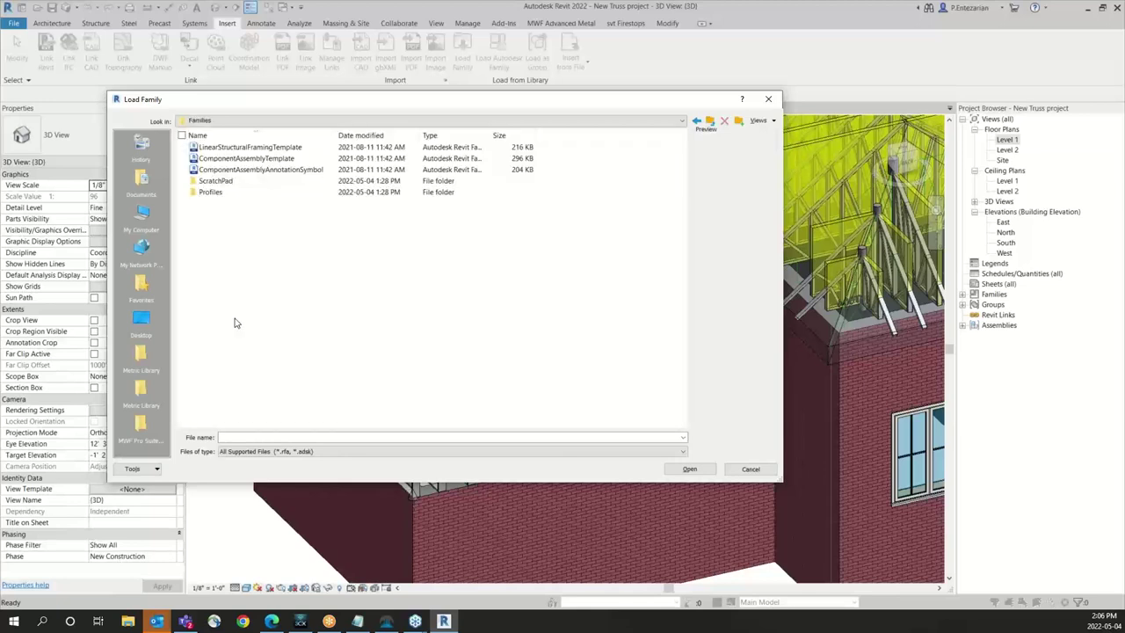
pyautogui.doubleClick(216, 192)
pyautogui.doubleClick(216, 173)
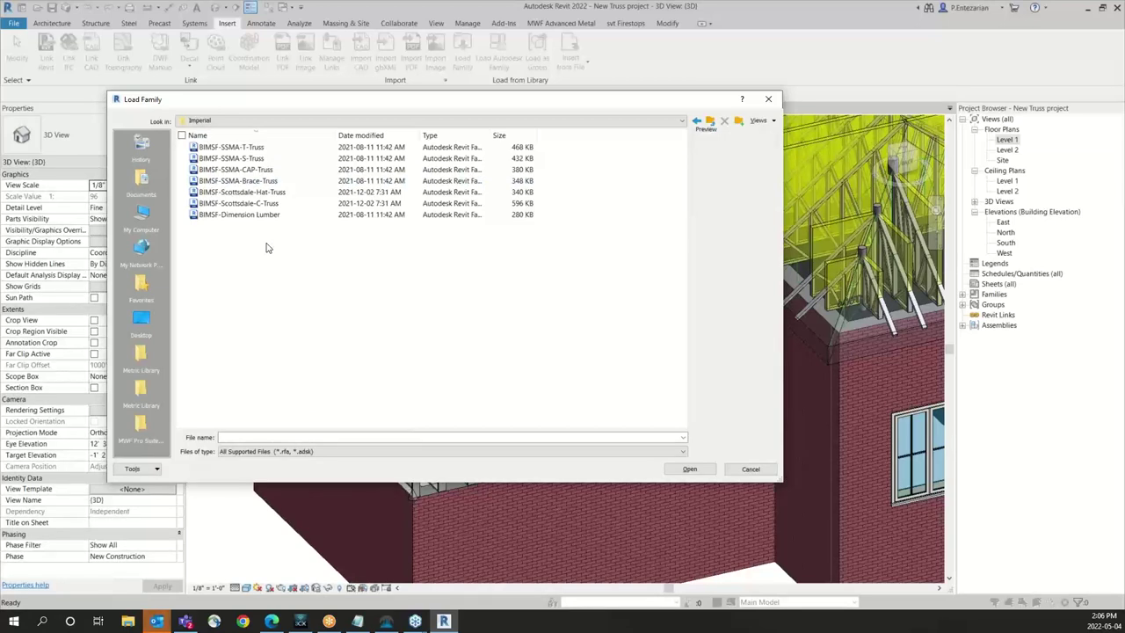
# Step: Open the BIMSF-SSMA-CAP-Truss family's type list, review the 600CAP162-54(50) and 600CAP162-97(50) types, and cancel the loading
pyautogui.click(236, 169)
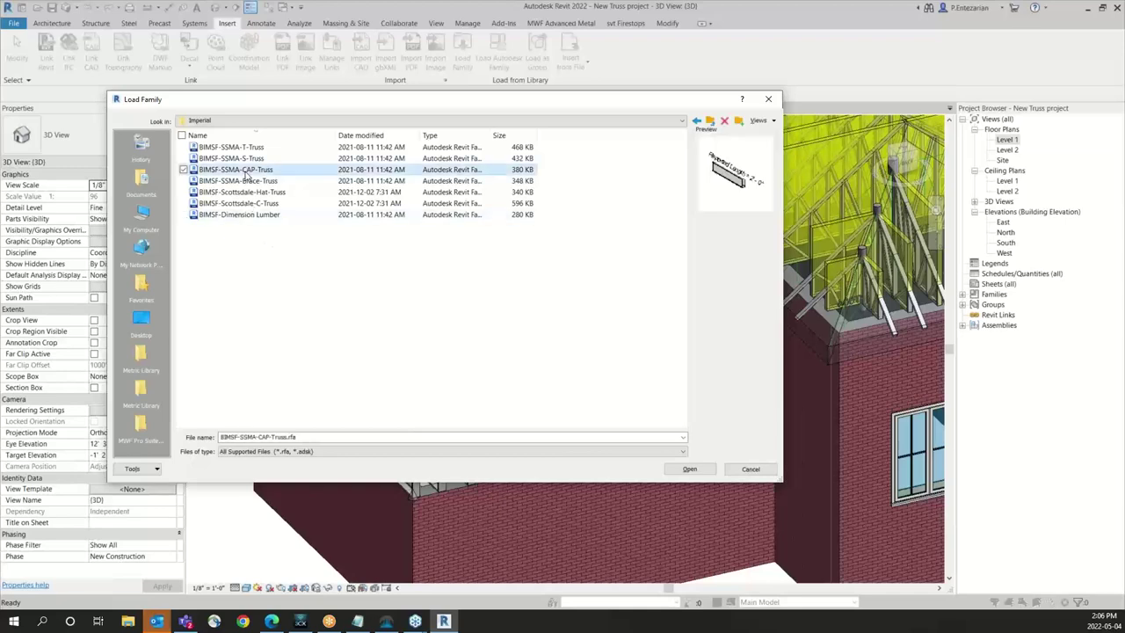
pyautogui.press('Return')
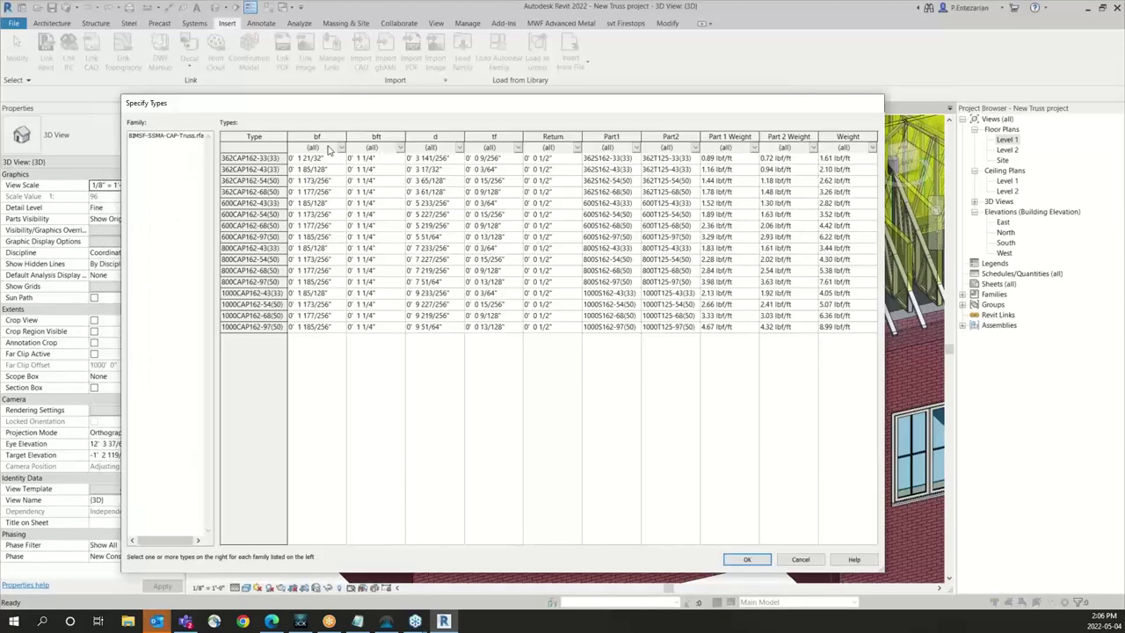
pyautogui.click(242, 219)
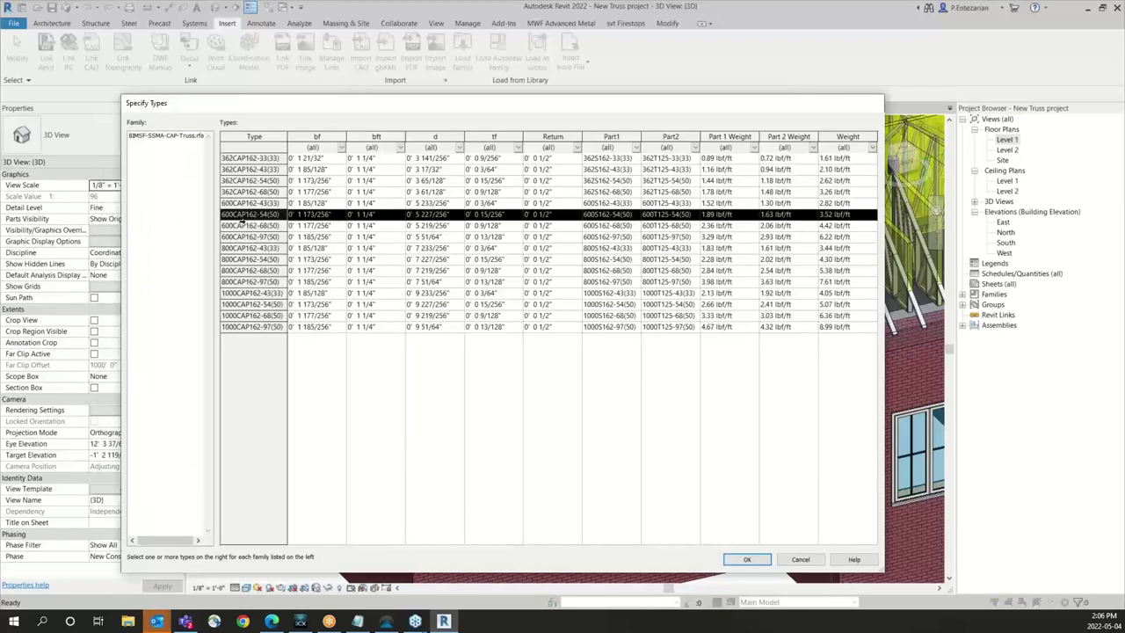
pyautogui.click(238, 234)
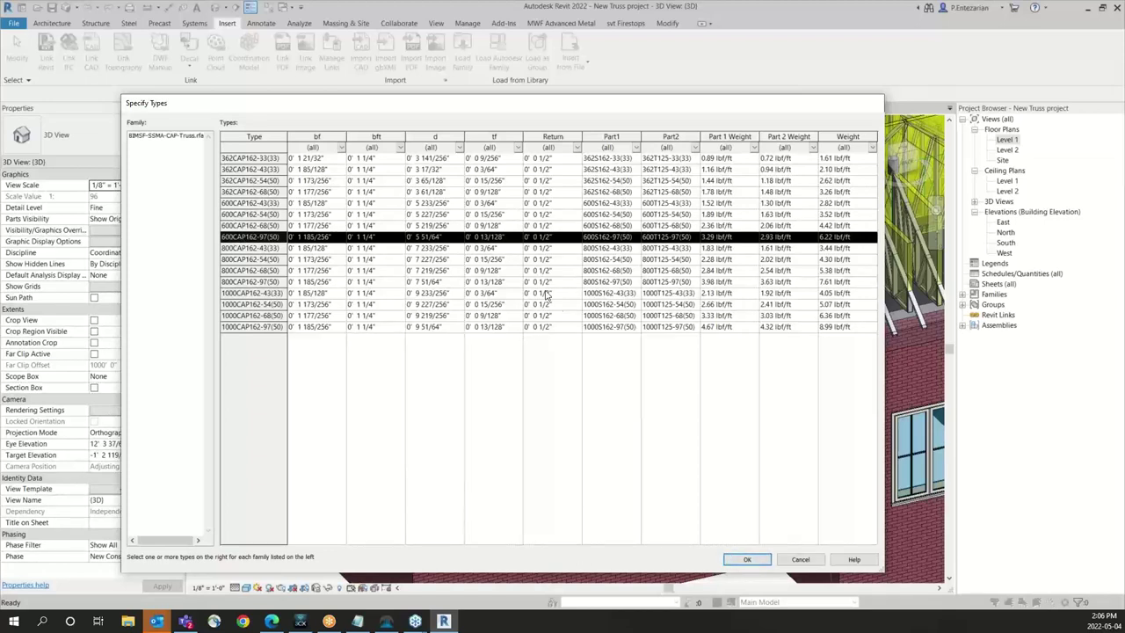
pyautogui.click(800, 561)
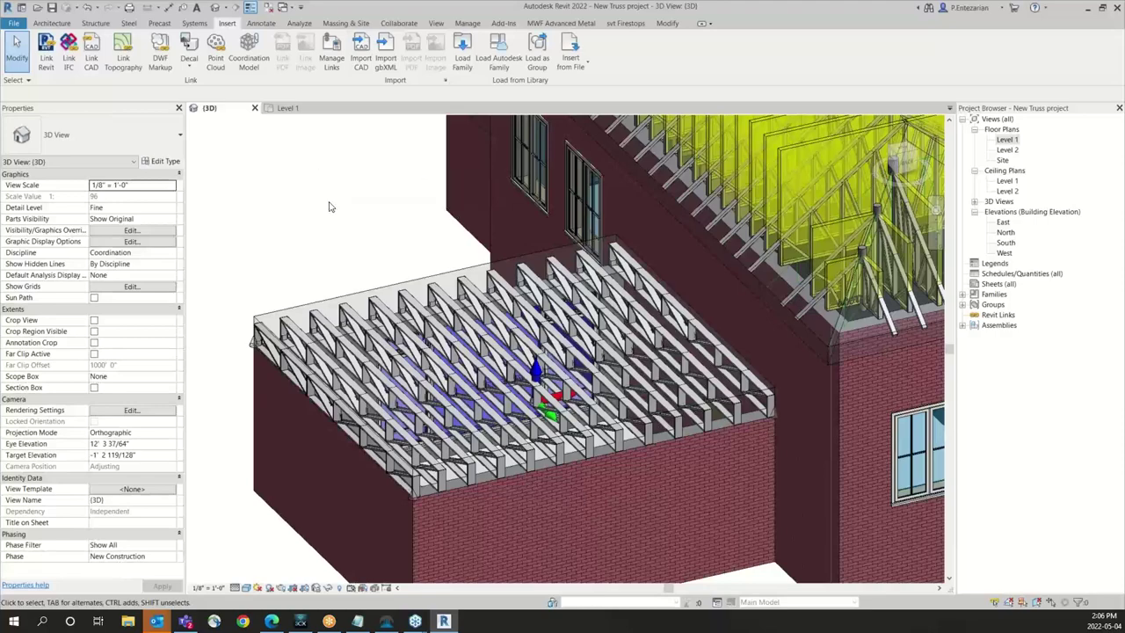
# Step: Select the flat Generic - 24" roof over the unframed lower wing and start creating truss envelopes for it
pyautogui.click(557, 23)
pyautogui.scroll(-3, 359, 216)
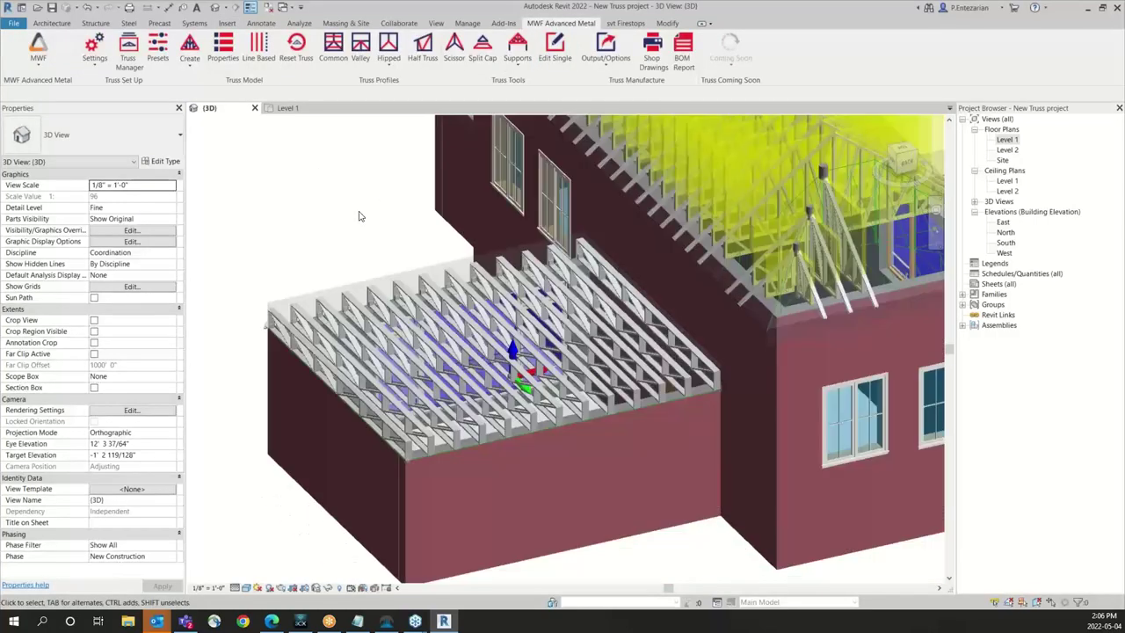
pyautogui.scroll(4, 406, 343)
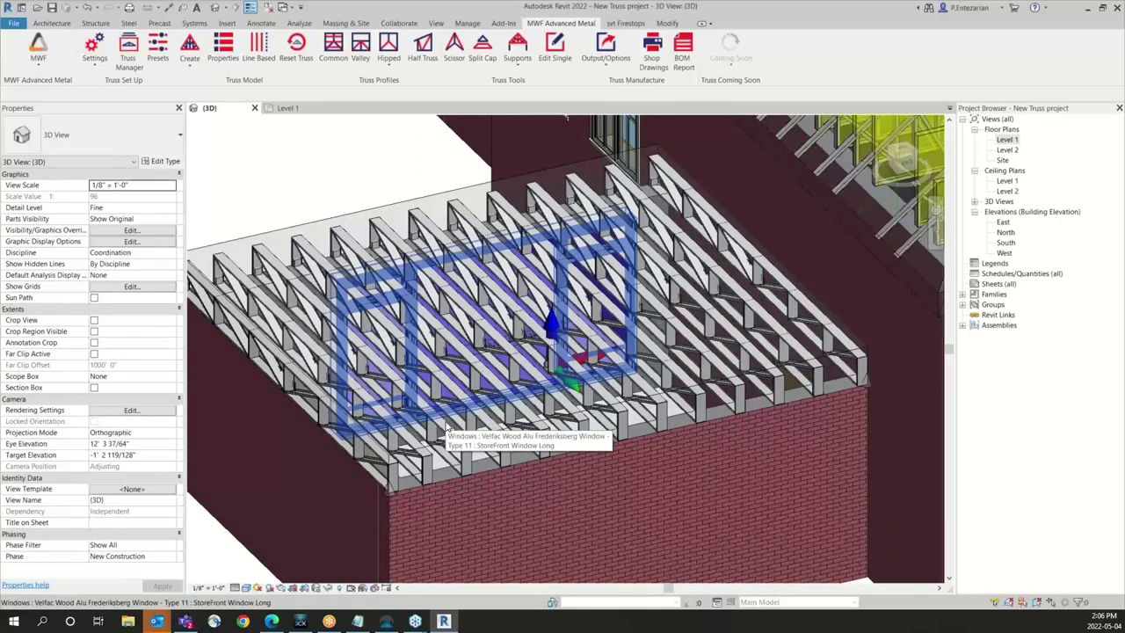
pyautogui.scroll(-4, 445, 428)
pyautogui.scroll(3, 446, 429)
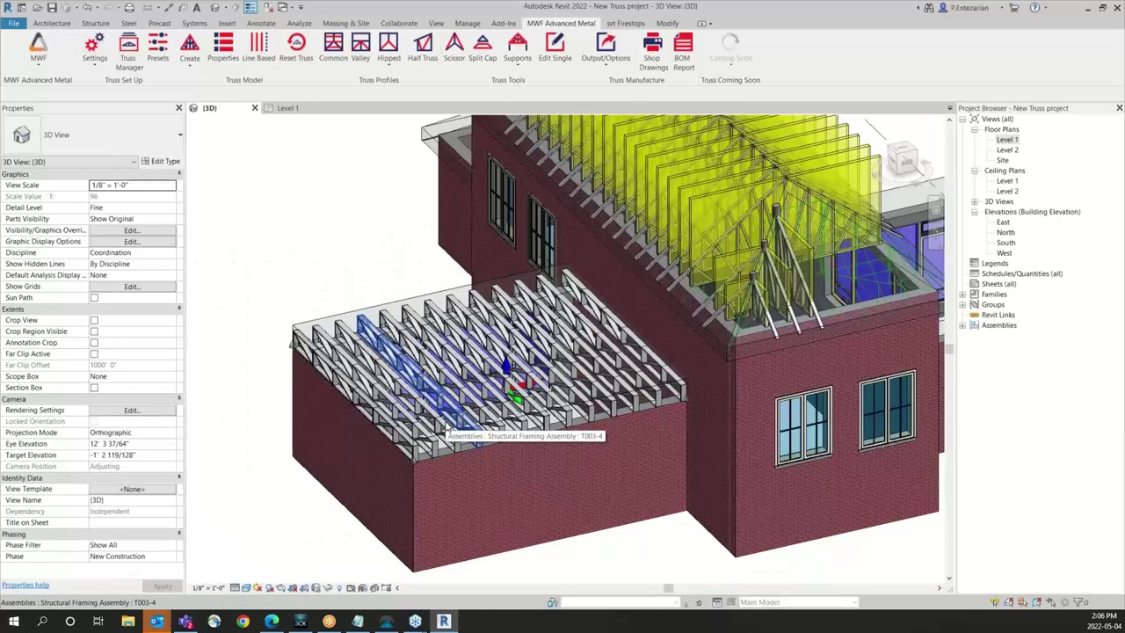
pyautogui.scroll(-4, 445, 431)
pyautogui.keyDown('shift'); pyautogui.moveTo(446, 431); pyautogui.dragTo(453, 485, button='middle'); pyautogui.keyUp('shift')
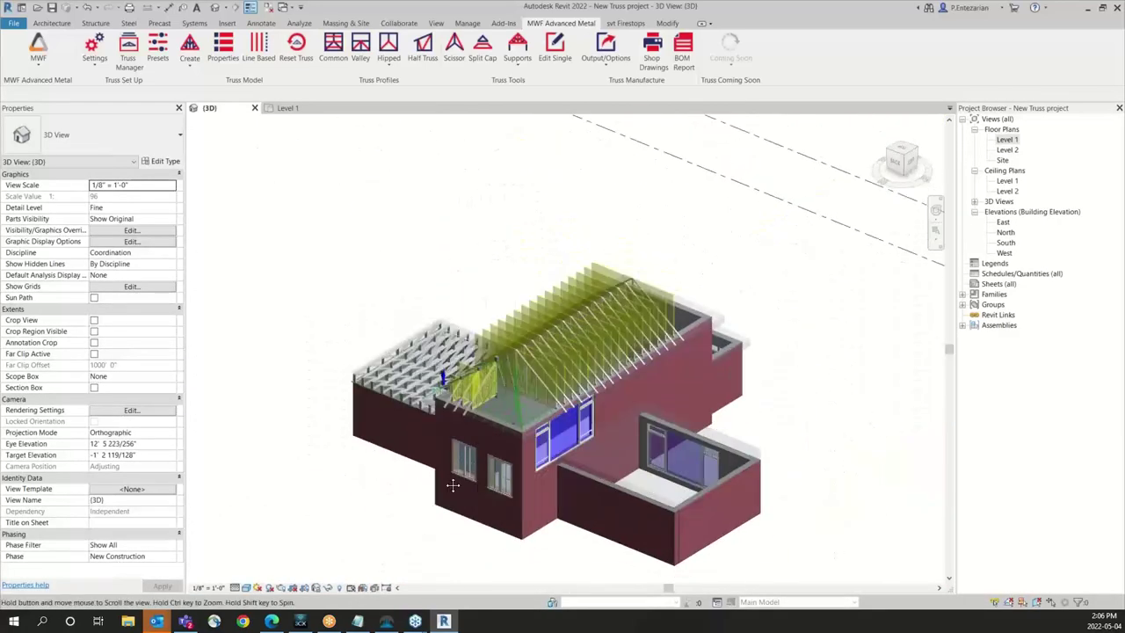
pyautogui.scroll(2, 452, 485)
pyautogui.scroll(1, 593, 385)
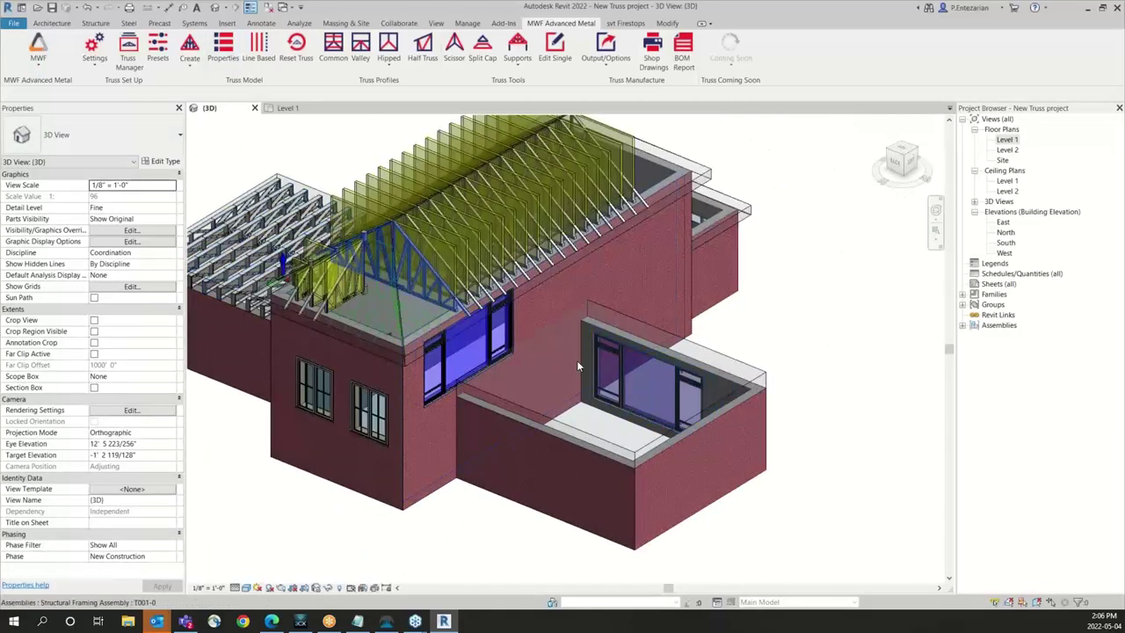
pyautogui.click(718, 360)
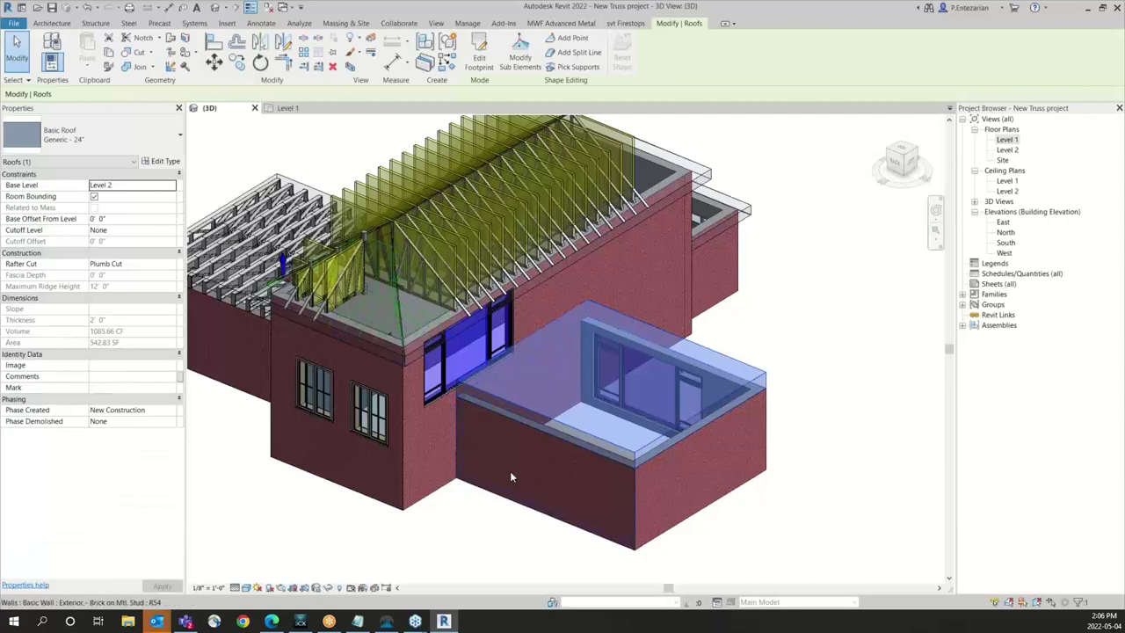
pyautogui.scroll(2, 622, 333)
pyautogui.scroll(2, 622, 333)
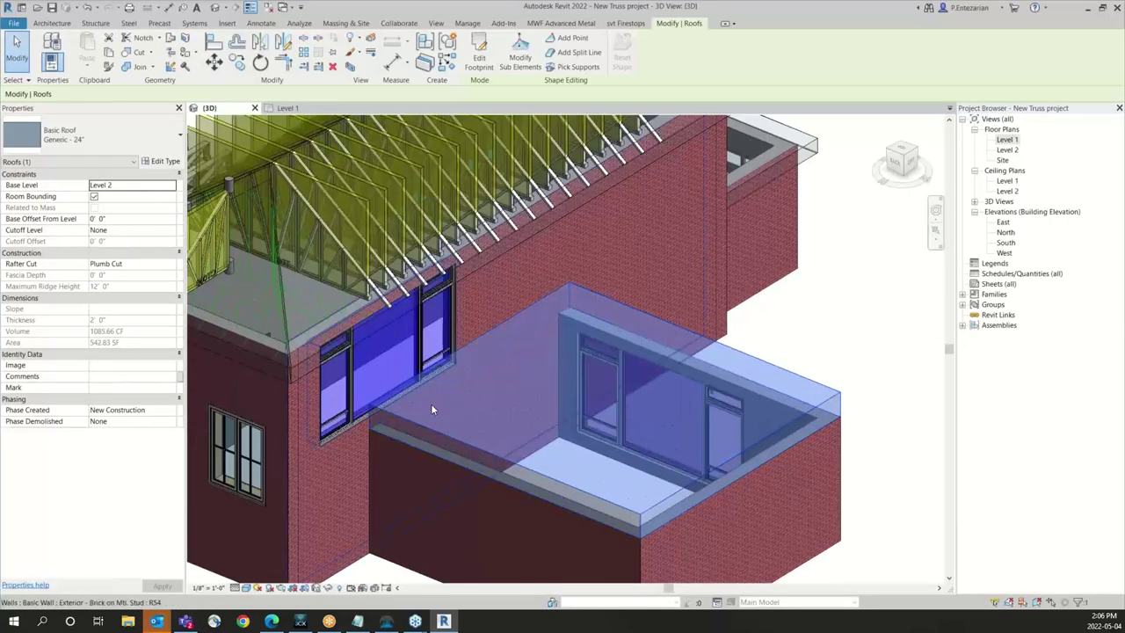
pyautogui.click(570, 24)
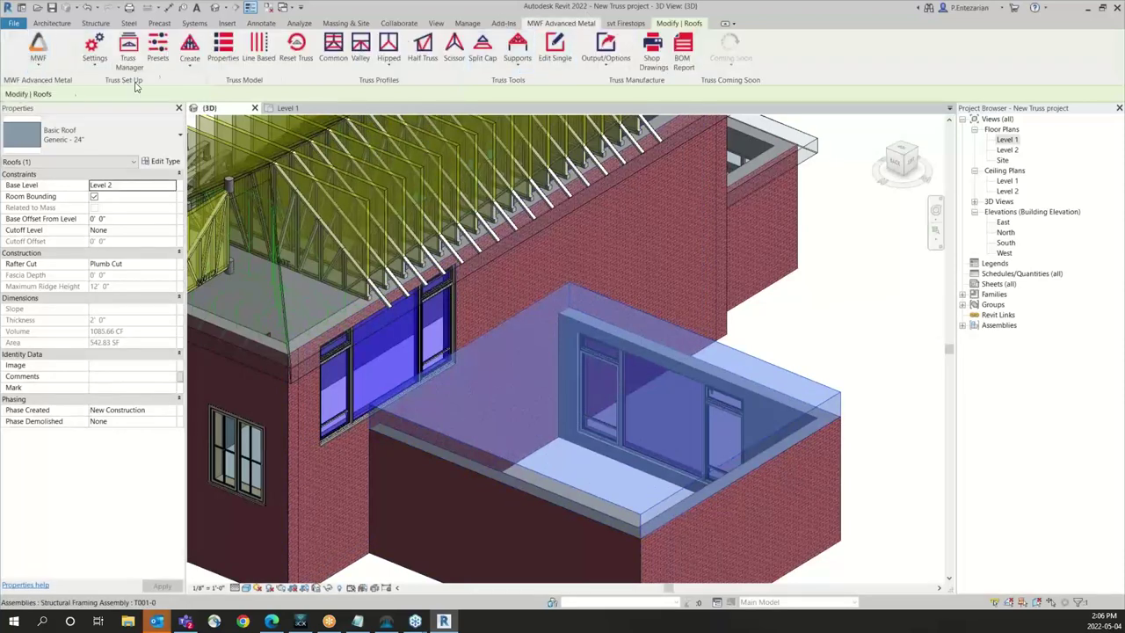
pyautogui.click(189, 51)
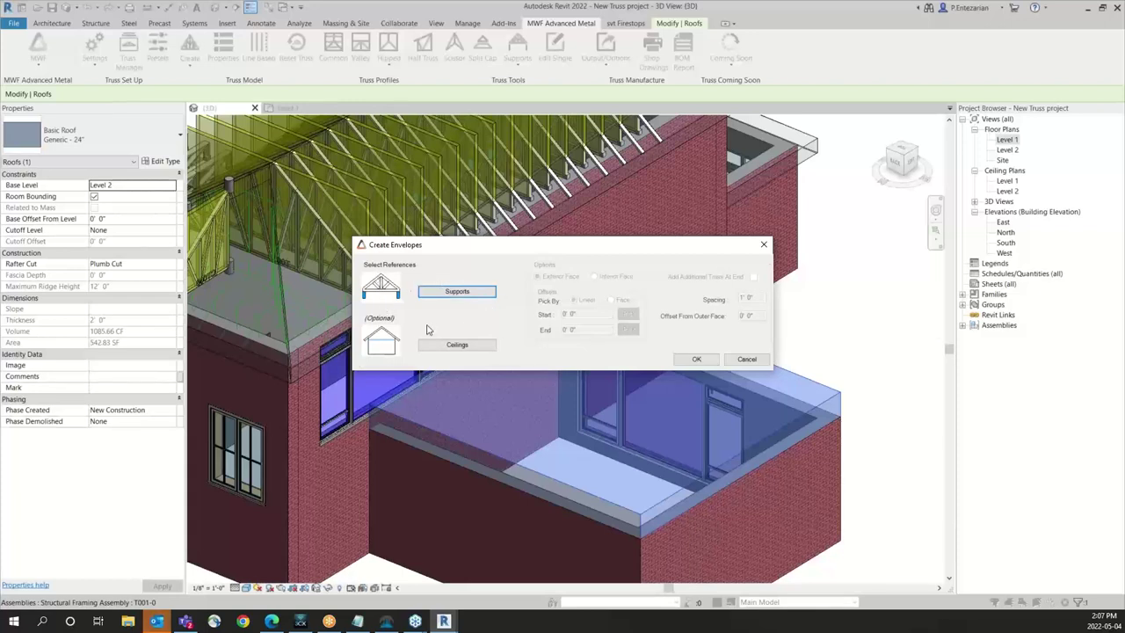
# Step: Assign the wing's walls as truss supports, with layer alignment Entire Wall and wall alignment Far, applied to all supports
pyautogui.click(452, 297)
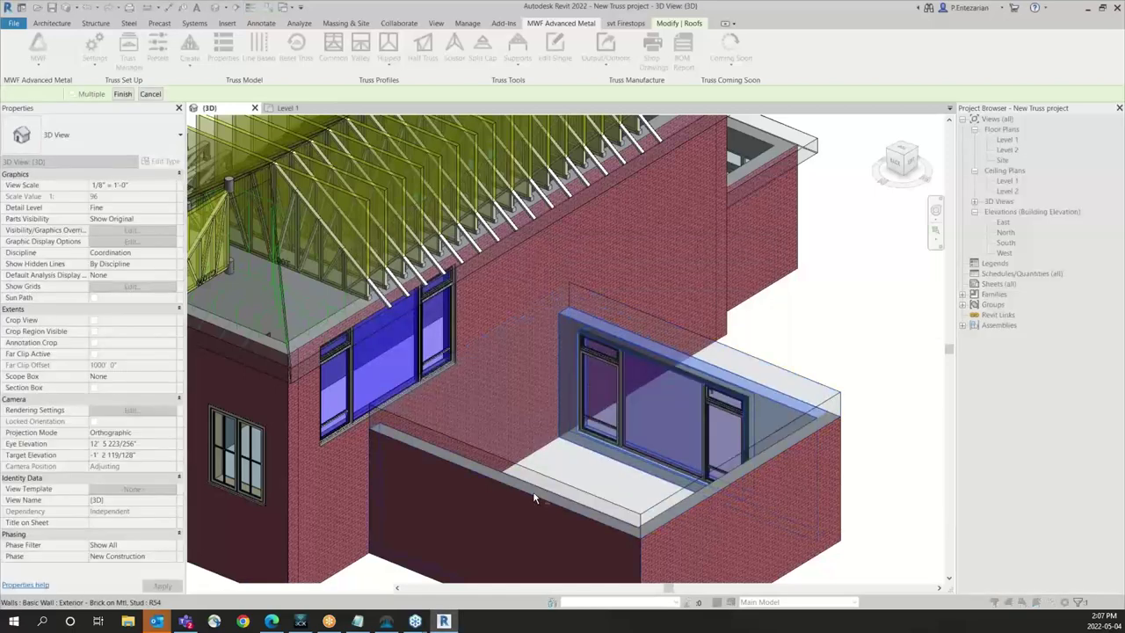
pyautogui.click(123, 94)
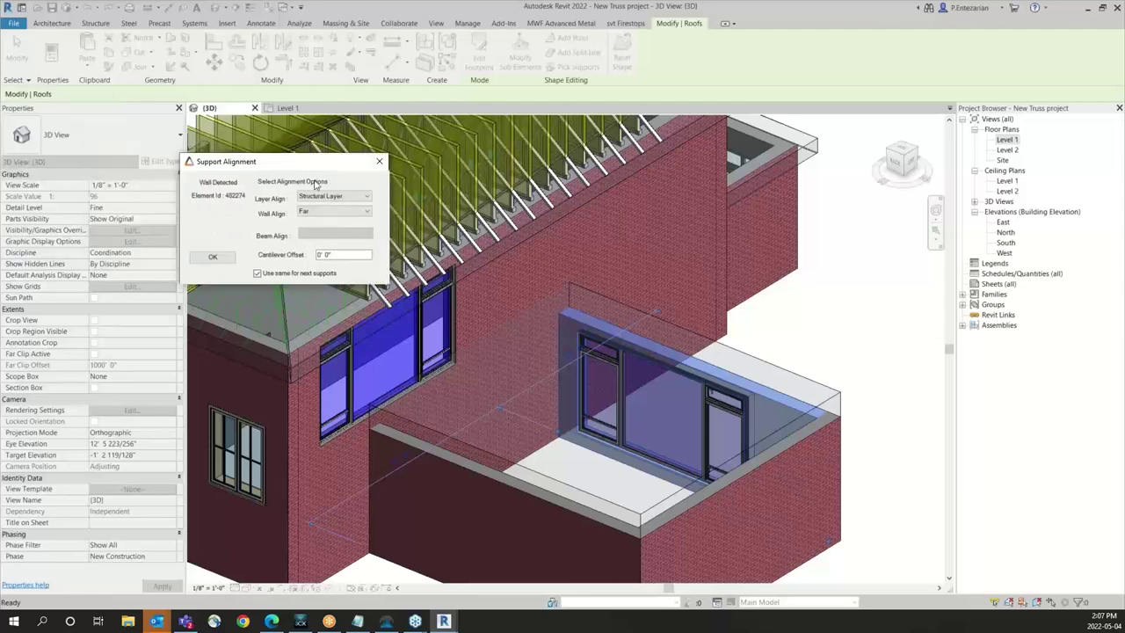
pyautogui.click(333, 197)
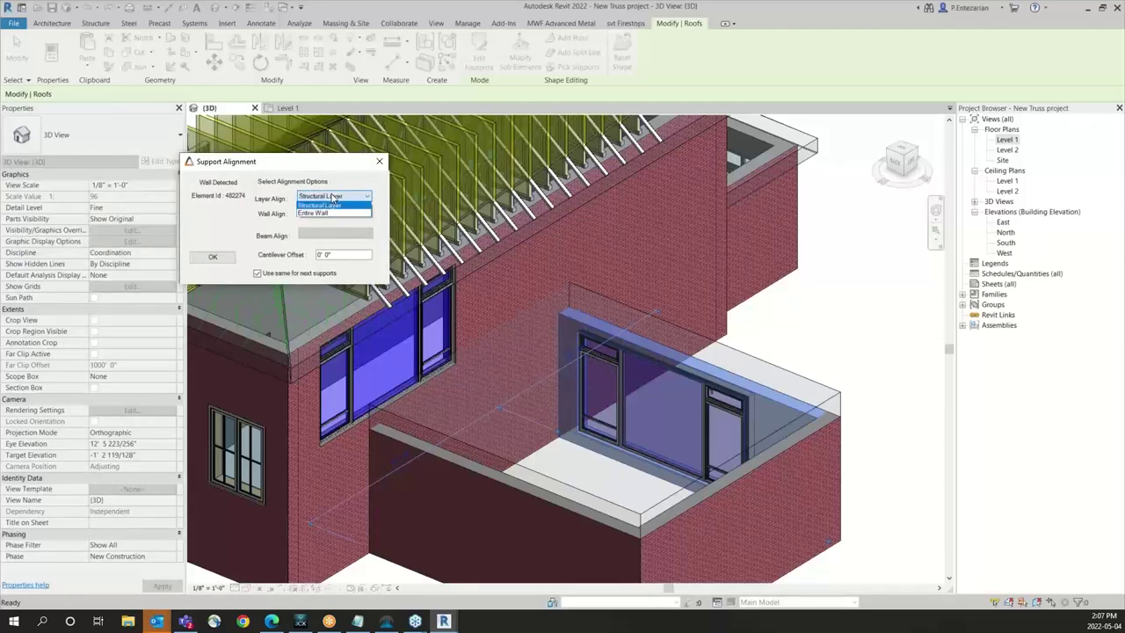
pyautogui.click(327, 215)
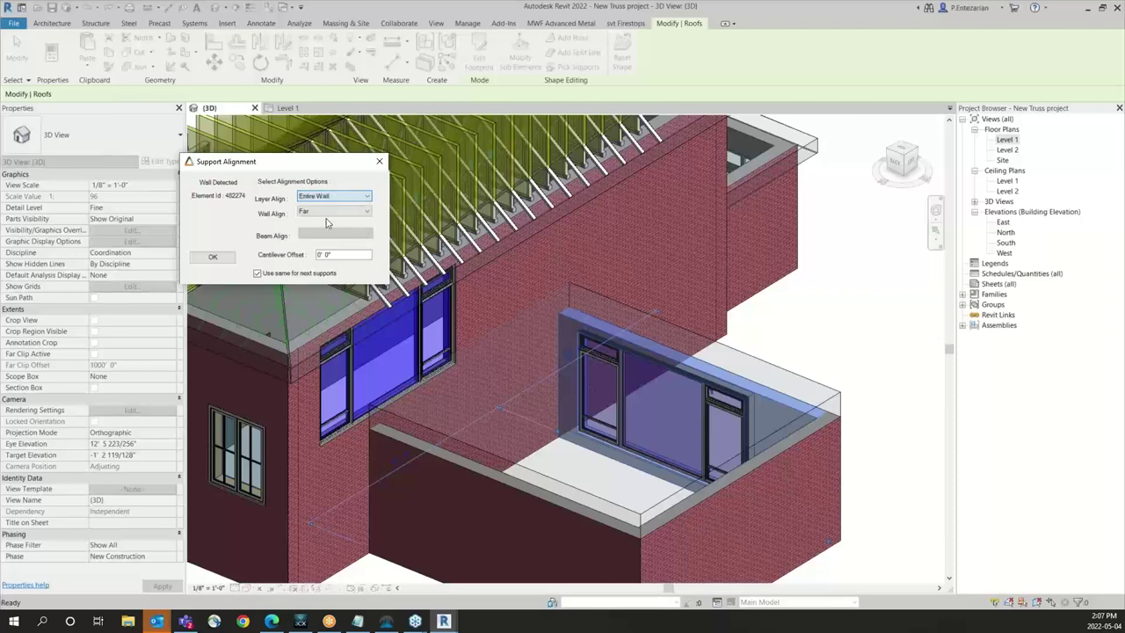
pyautogui.click(332, 212)
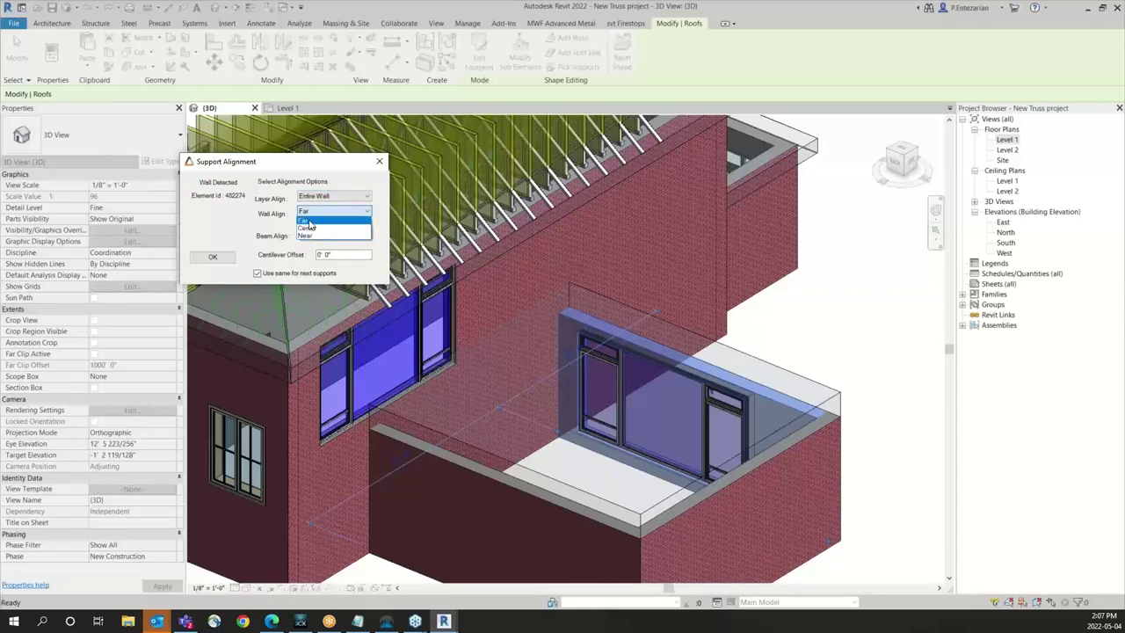
pyautogui.click(309, 221)
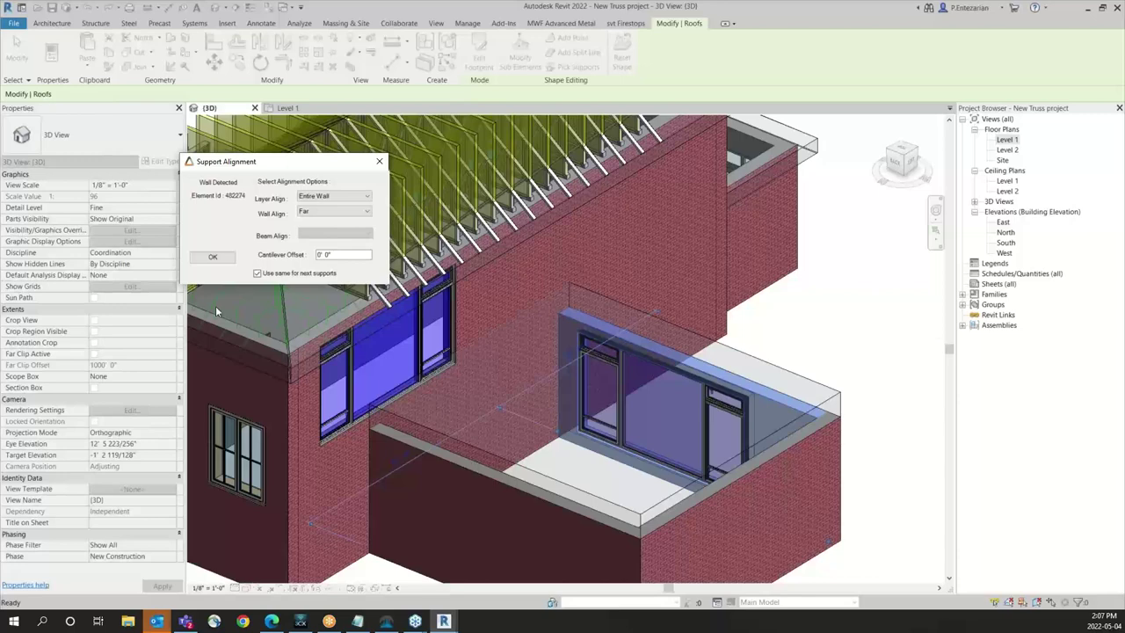
pyautogui.click(212, 256)
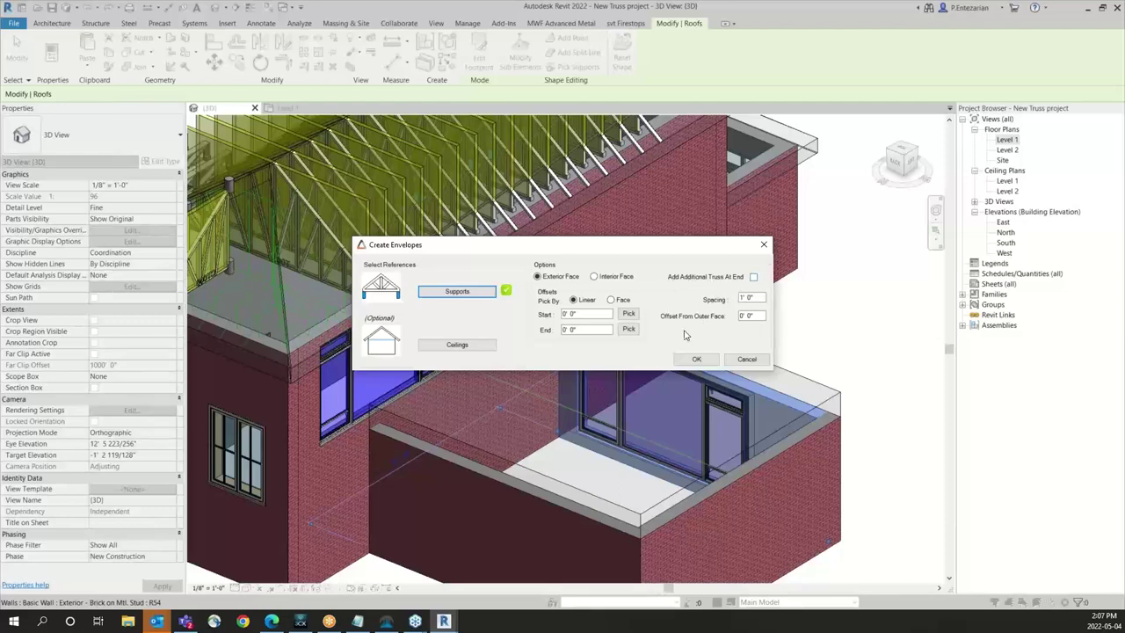
# Step: Set the truss spacing to 2 ft and create the envelopes
pyautogui.click(756, 297)
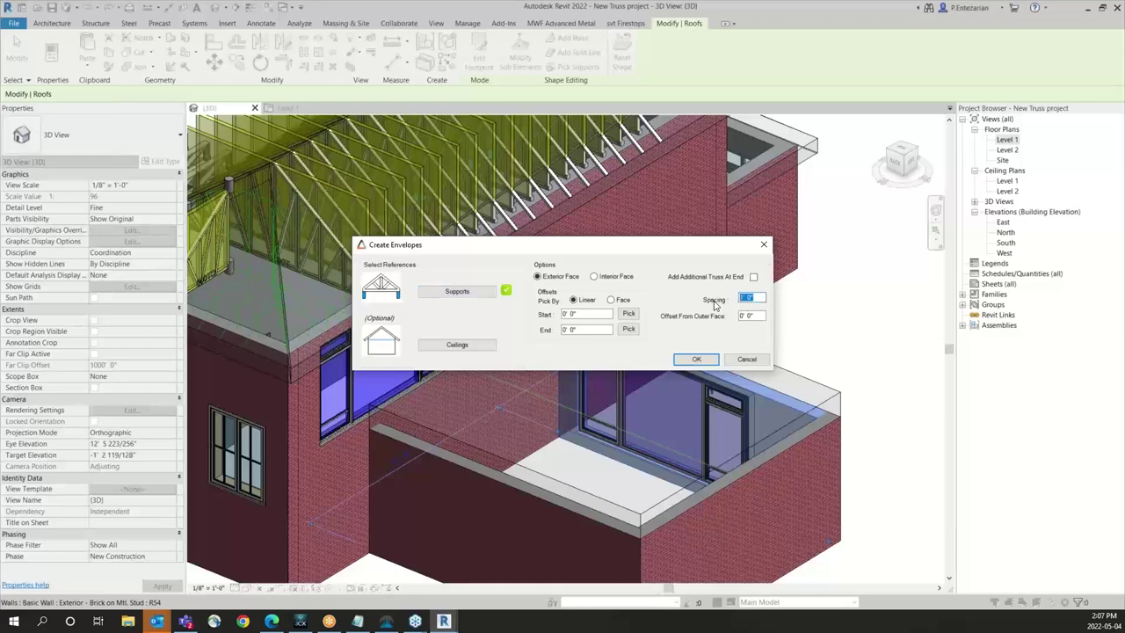
pyautogui.write('2')
pyautogui.click(696, 359)
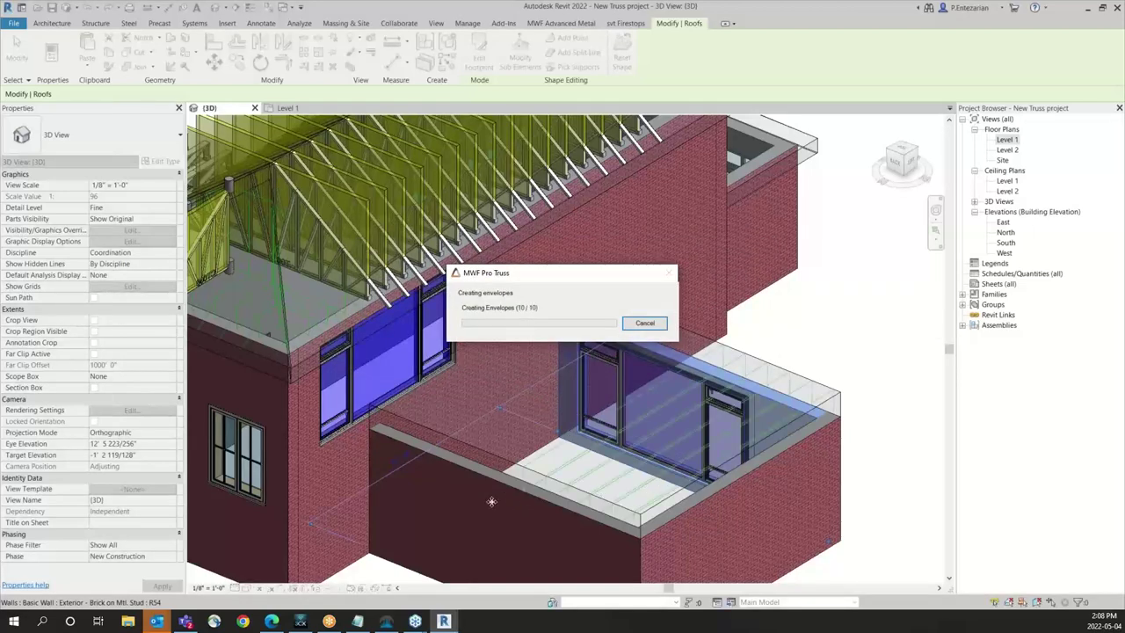
# Step: Temporarily isolate the outermost truss envelope of the flat roof in the 3D view
pyautogui.click(491, 501)
pyautogui.keyDown('shift'); pyautogui.moveTo(491, 501); pyautogui.dragTo(752, 362, button='middle'); pyautogui.keyUp('shift')
pyautogui.click(752, 362)
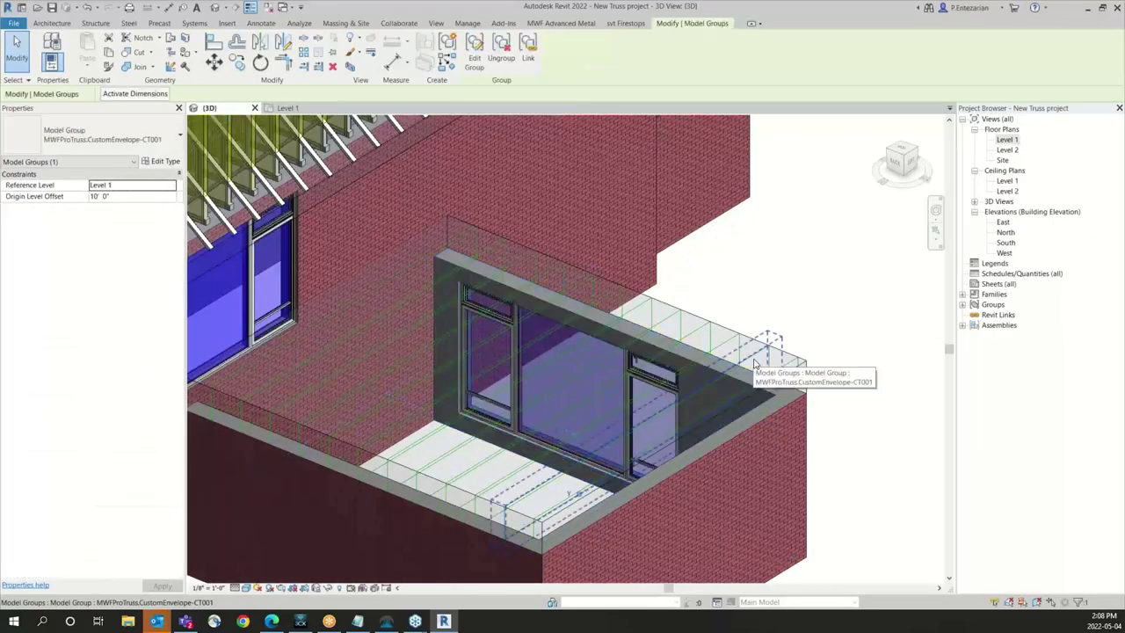
pyautogui.press('h')
pyautogui.press('i')
pyautogui.press('Escape')
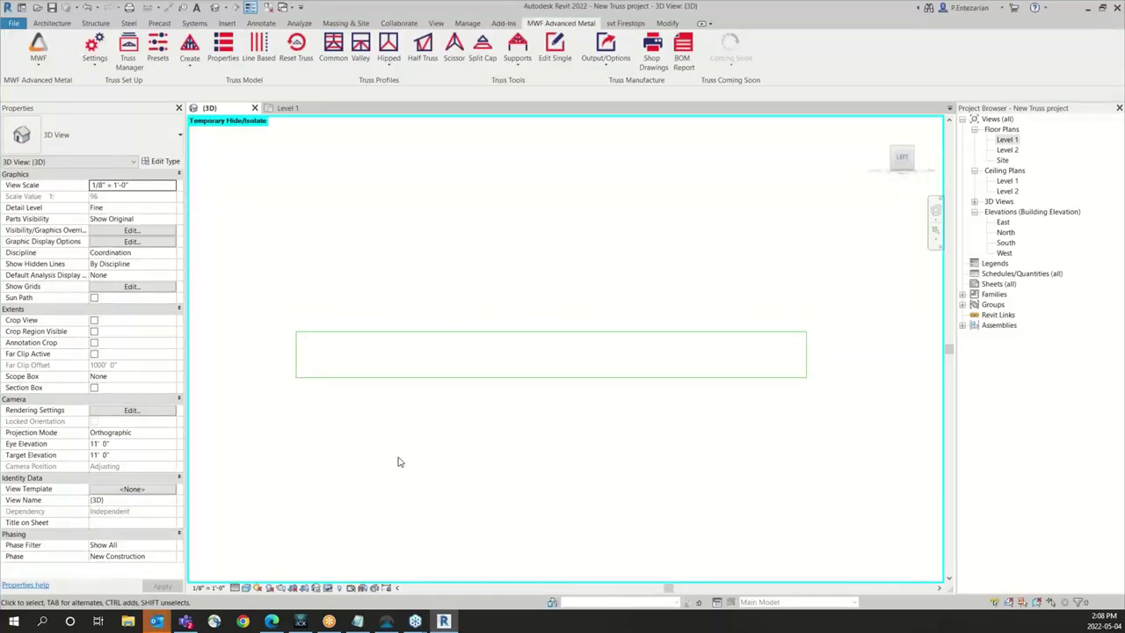
# Step: Open the isolated envelope's model group for editing, check its vertical end line, and finish without altering the outline
pyautogui.click(431, 378)
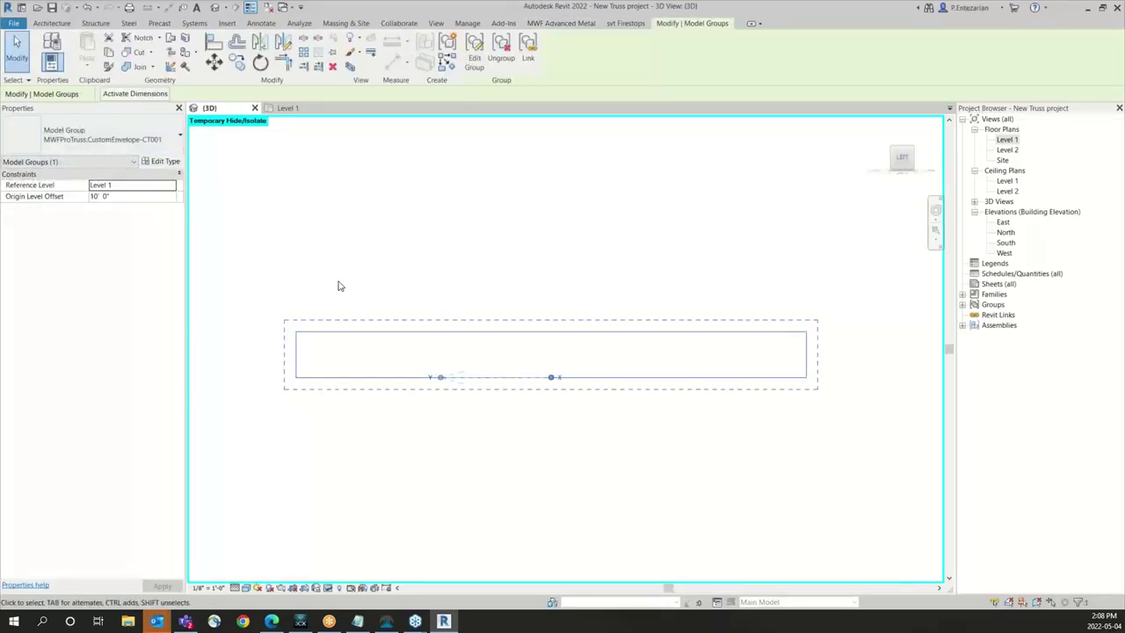
pyautogui.doubleClick(364, 333)
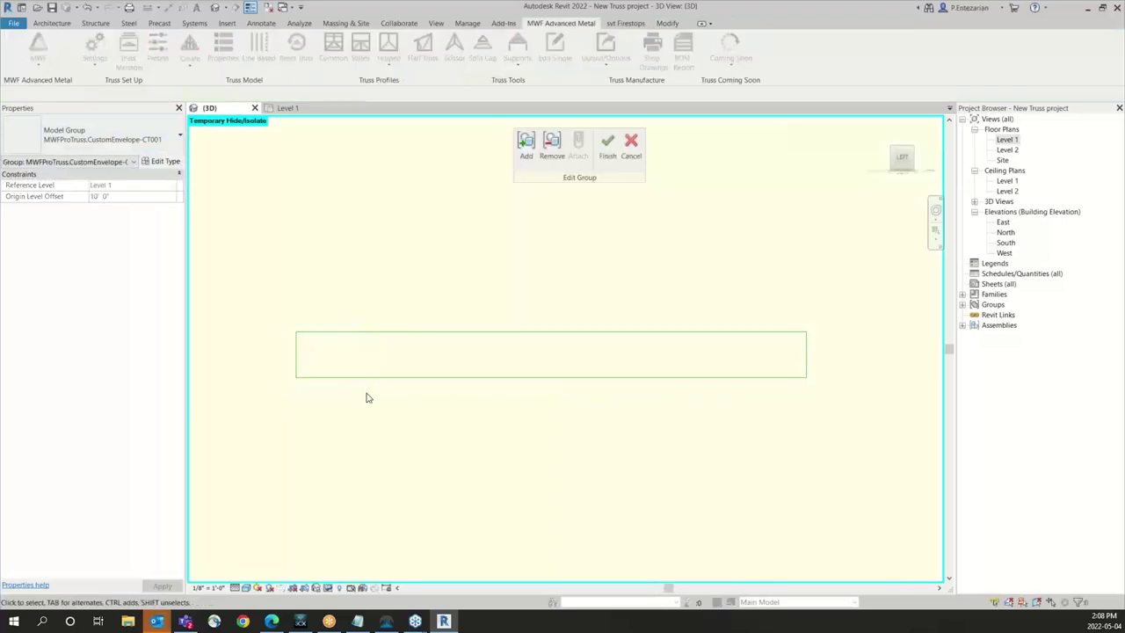
pyautogui.click(297, 364)
pyautogui.press('Escape')
pyautogui.click(608, 145)
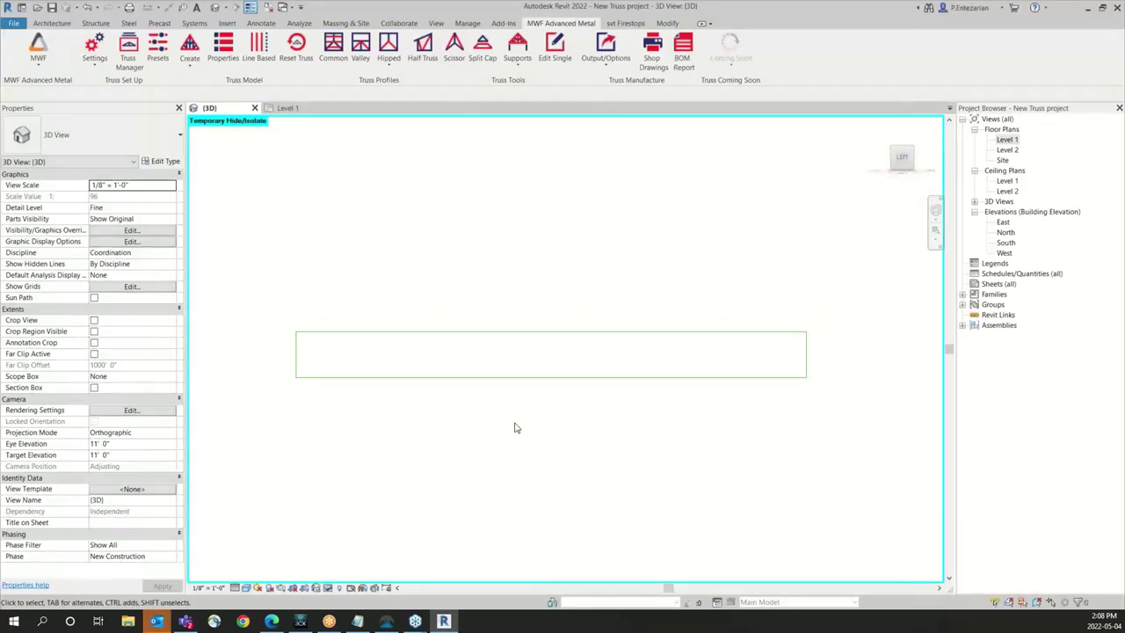
# Step: Reset the temporary isolation to restore the full 3D model around the flat roof's truss envelopes
pyautogui.press('h')
pyautogui.press('r')
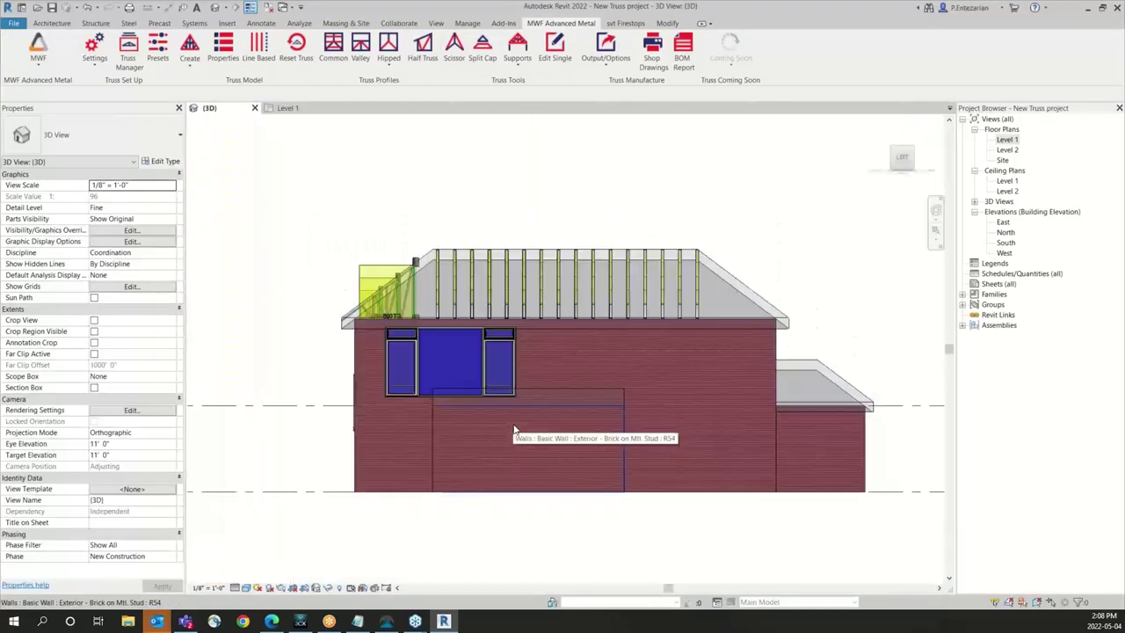
pyautogui.keyDown('shift'); pyautogui.moveTo(521, 434); pyautogui.dragTo(645, 527, button='middle'); pyautogui.keyUp('shift')
pyautogui.scroll(6, 387, 358)
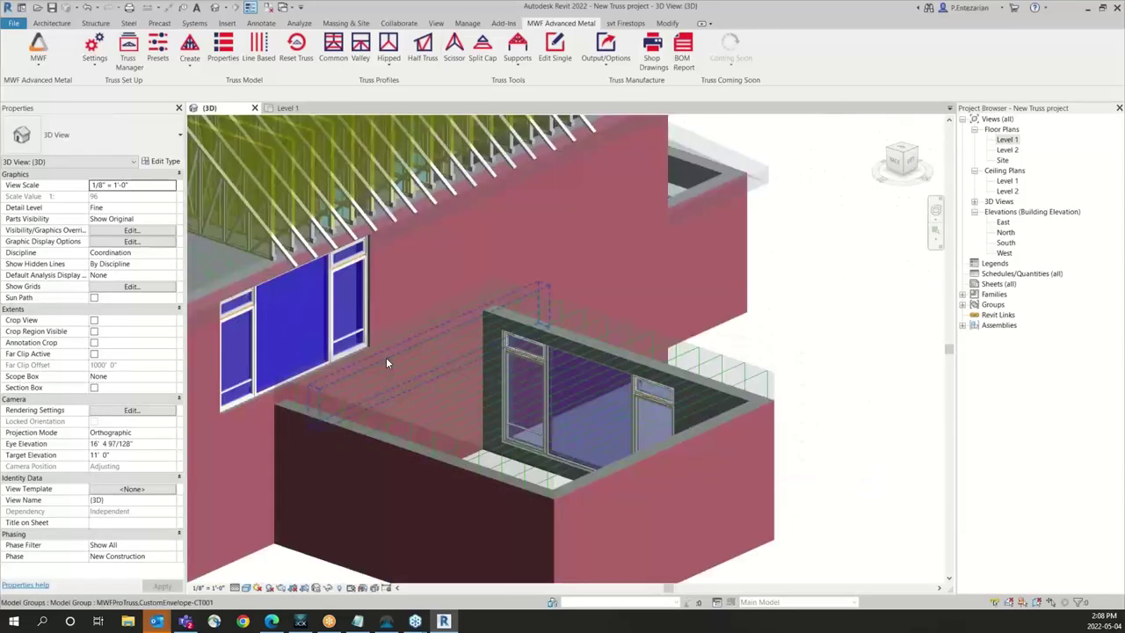
pyautogui.scroll(3, 629, 366)
# Step: Start creating a truss from one flat-roof envelope and load the Presets Floor Trusses settings file
pyautogui.click(629, 366)
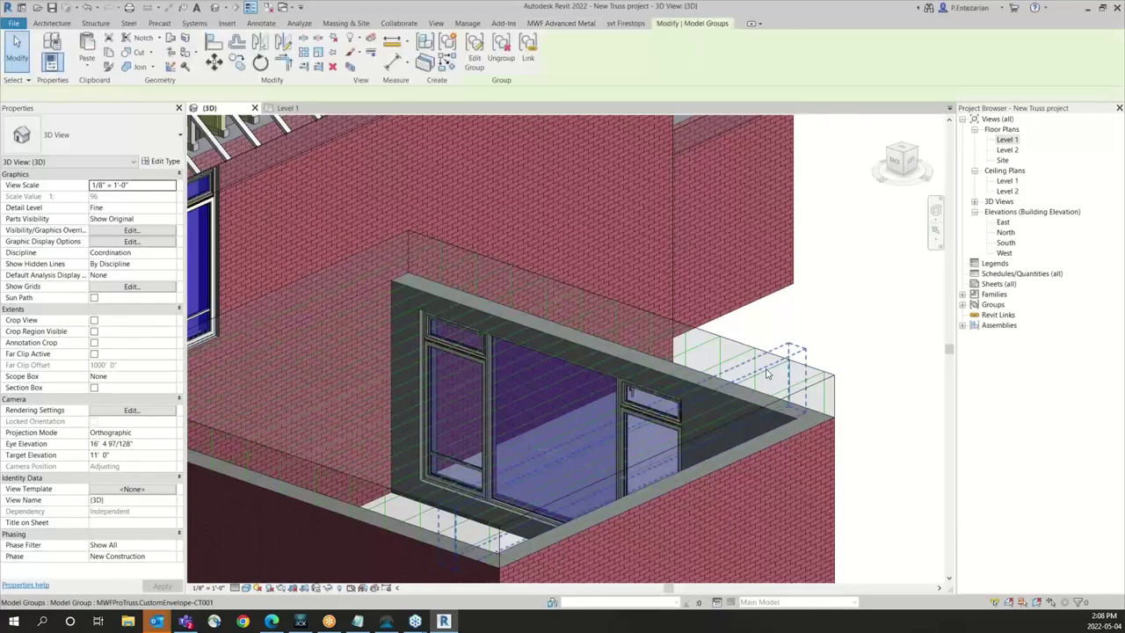
pyautogui.click(561, 23)
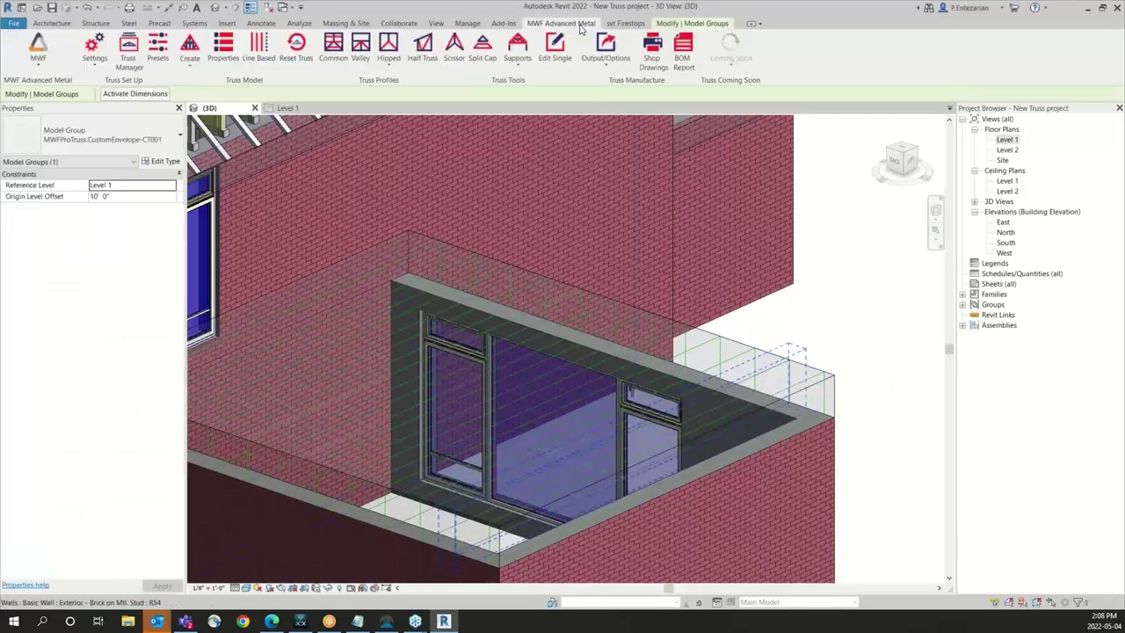
pyautogui.click(192, 46)
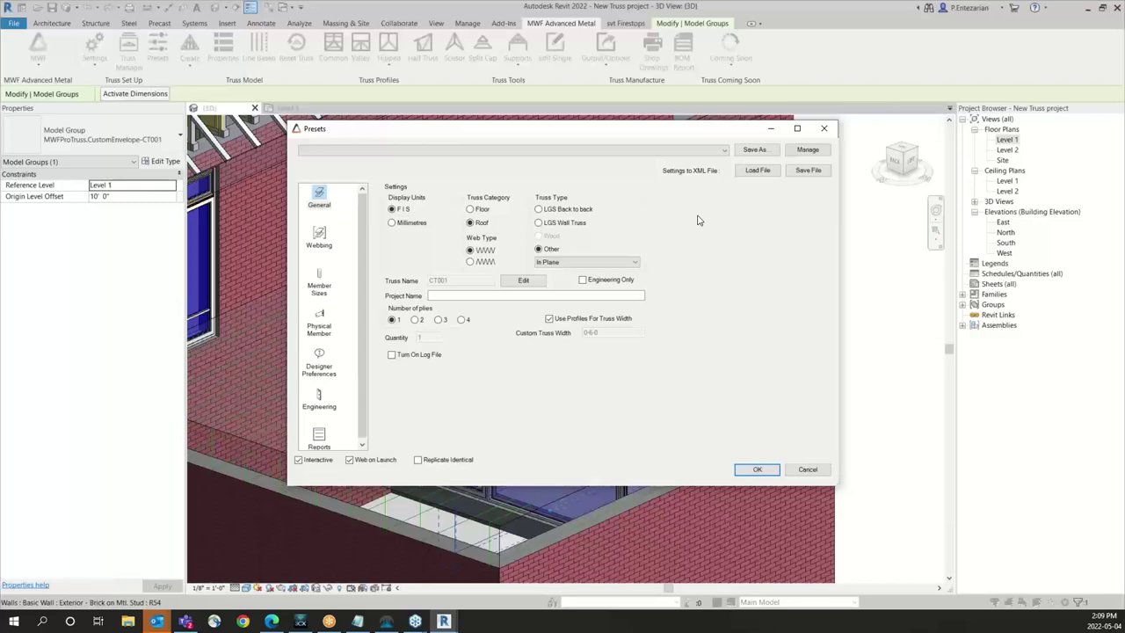
pyautogui.click(755, 173)
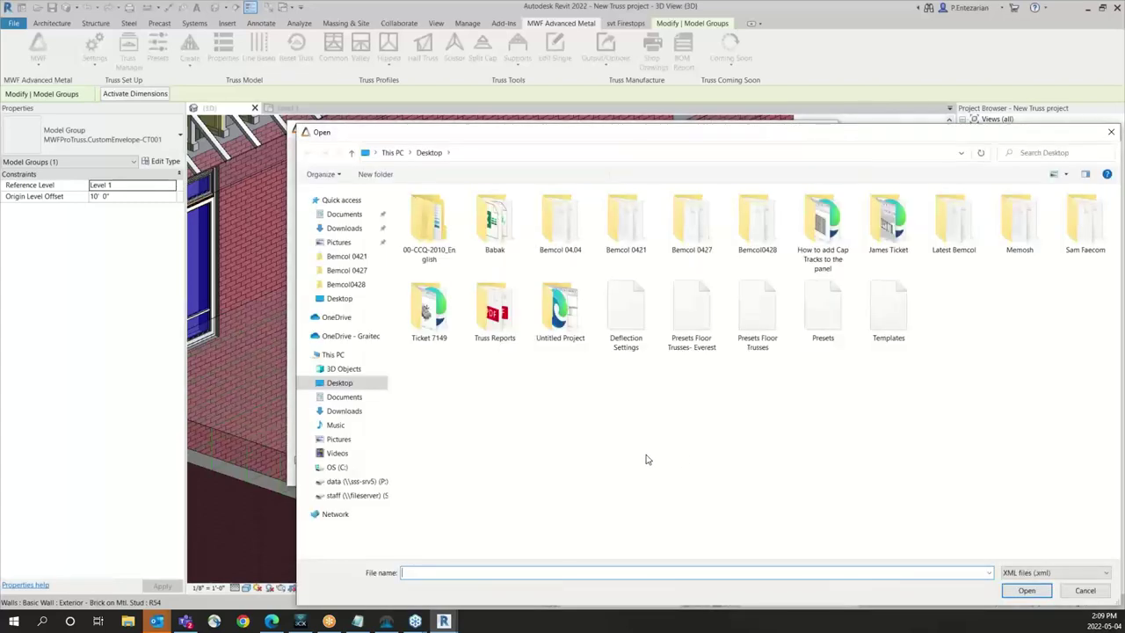
pyautogui.click(750, 328)
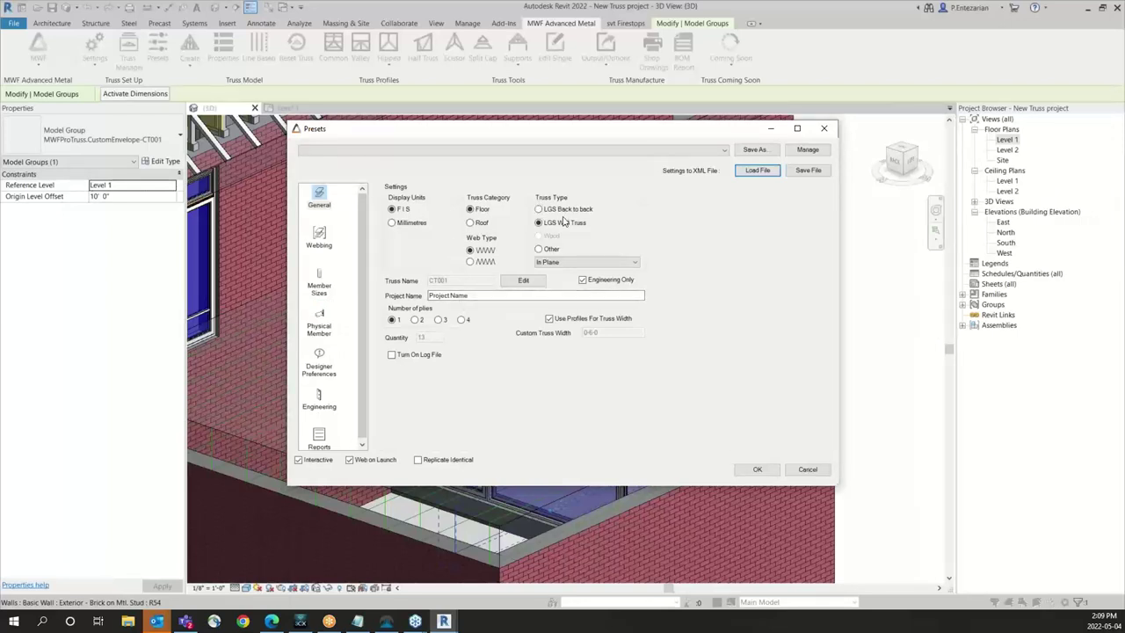
# Step: Review the loaded webbing, member sizes for chords and heels, and physical member settings
pyautogui.click(320, 239)
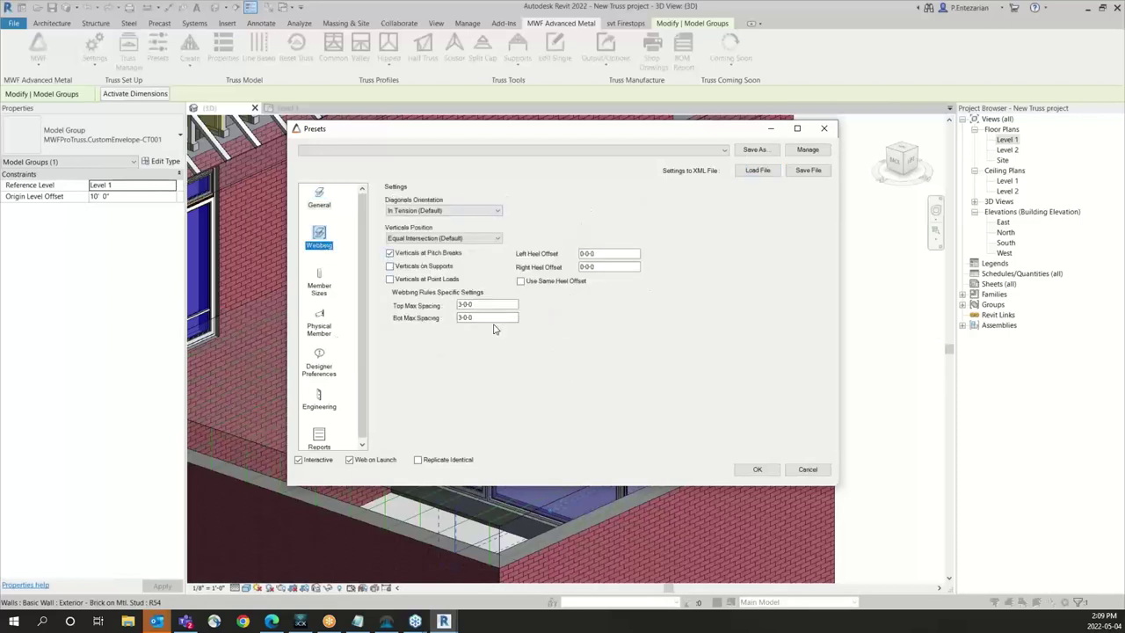
pyautogui.click(320, 286)
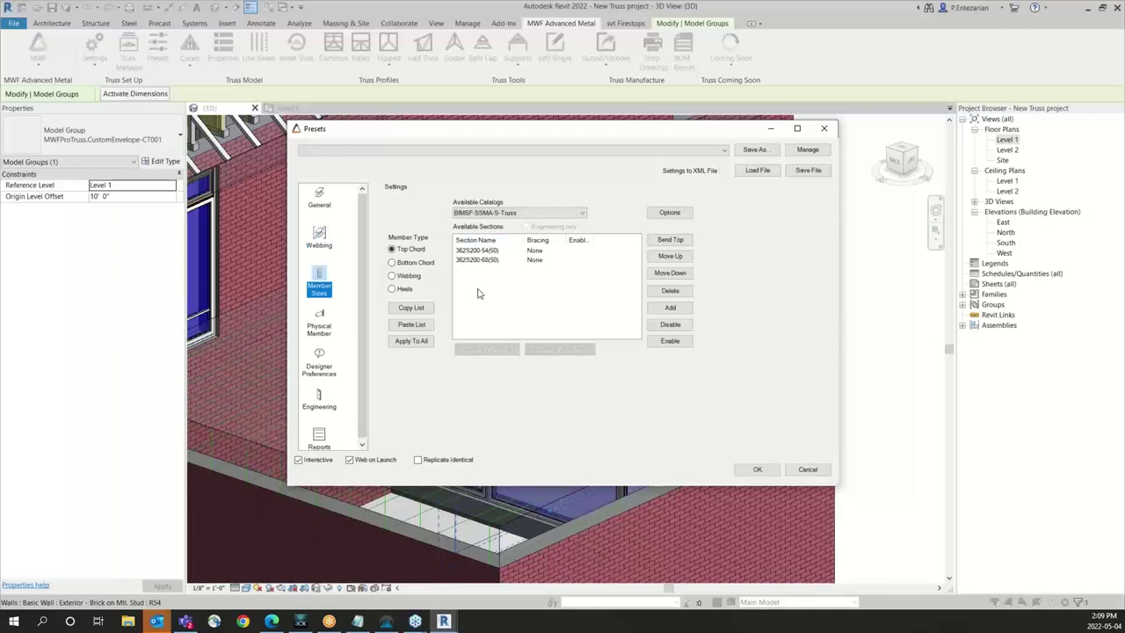
pyautogui.click(413, 263)
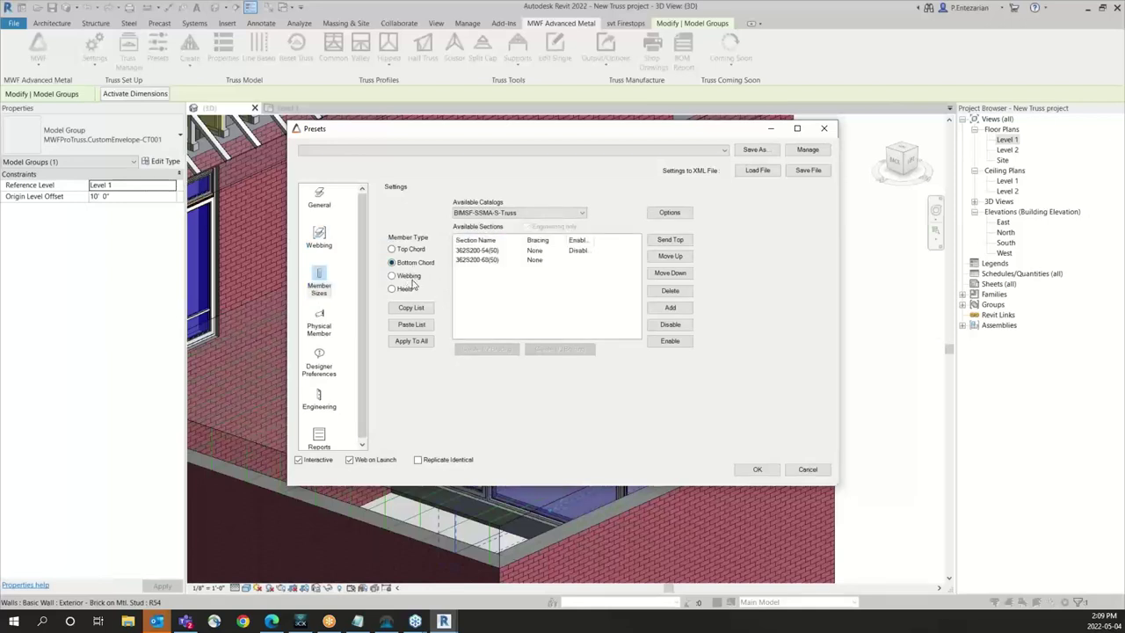
pyautogui.click(406, 290)
pyautogui.click(410, 250)
pyautogui.click(327, 330)
# Step: Review the engineering standard, wind and snow load settings, and accept the presets to generate the truss
pyautogui.click(330, 400)
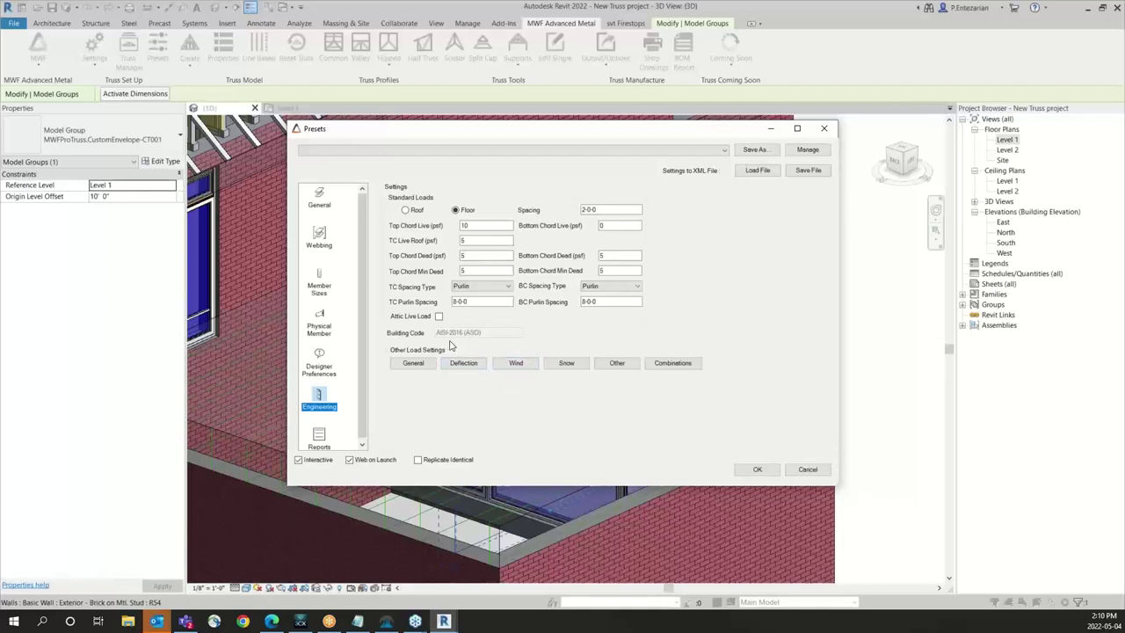
pyautogui.click(514, 363)
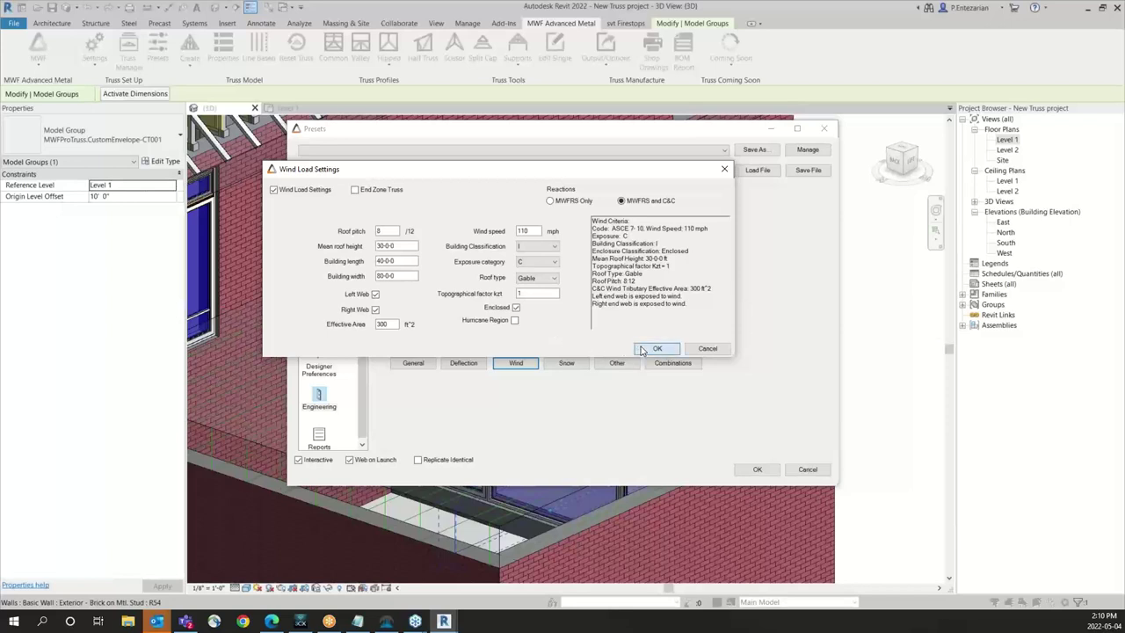
pyautogui.click(569, 364)
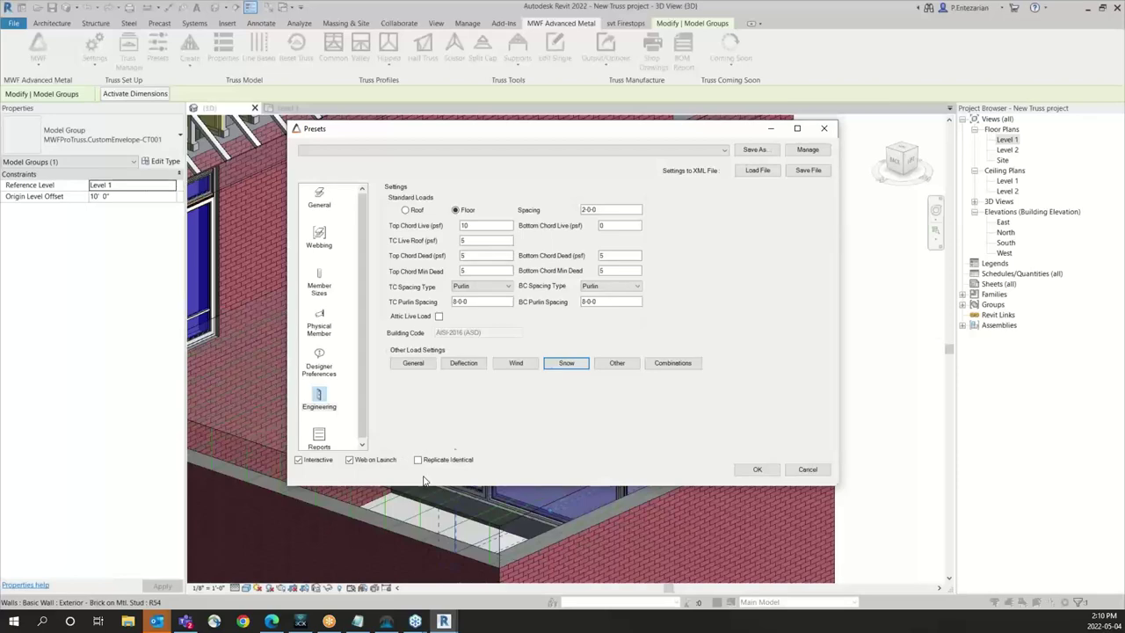
pyautogui.click(752, 469)
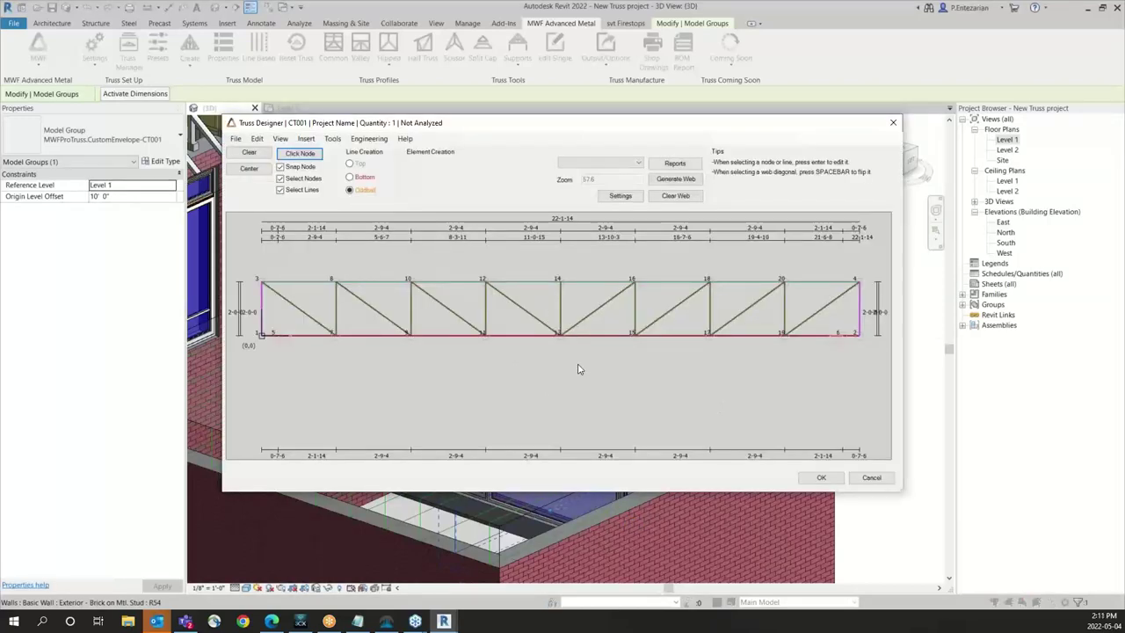
# Step: Switch the truss to the second web type, clear the existing webbing and regenerate it
pyautogui.scroll(-1, 578, 369)
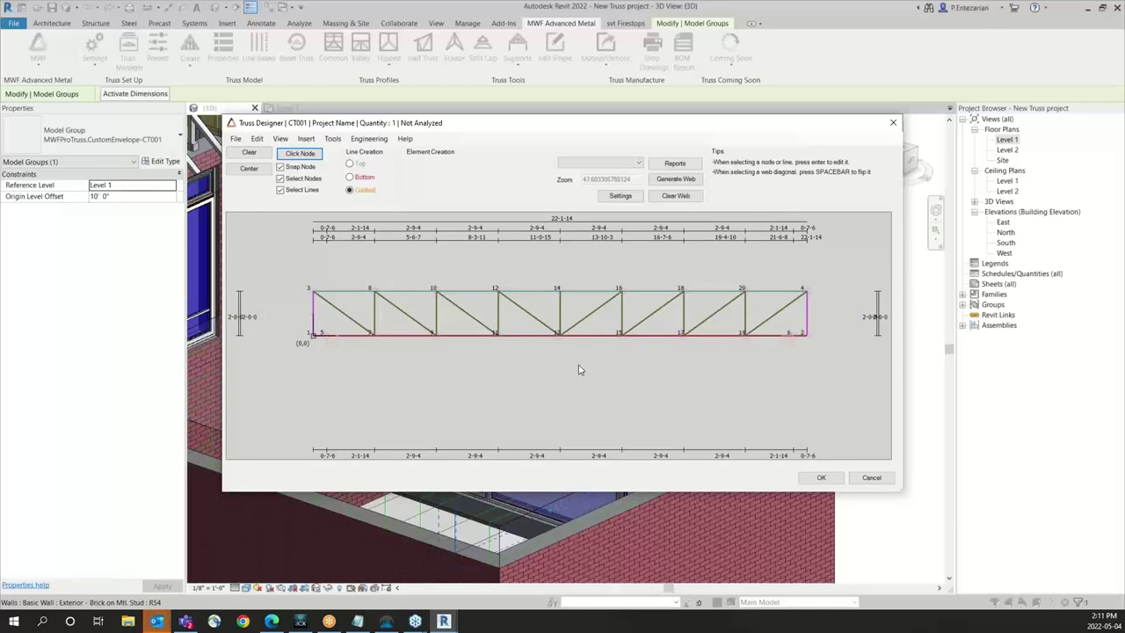
pyautogui.click(620, 195)
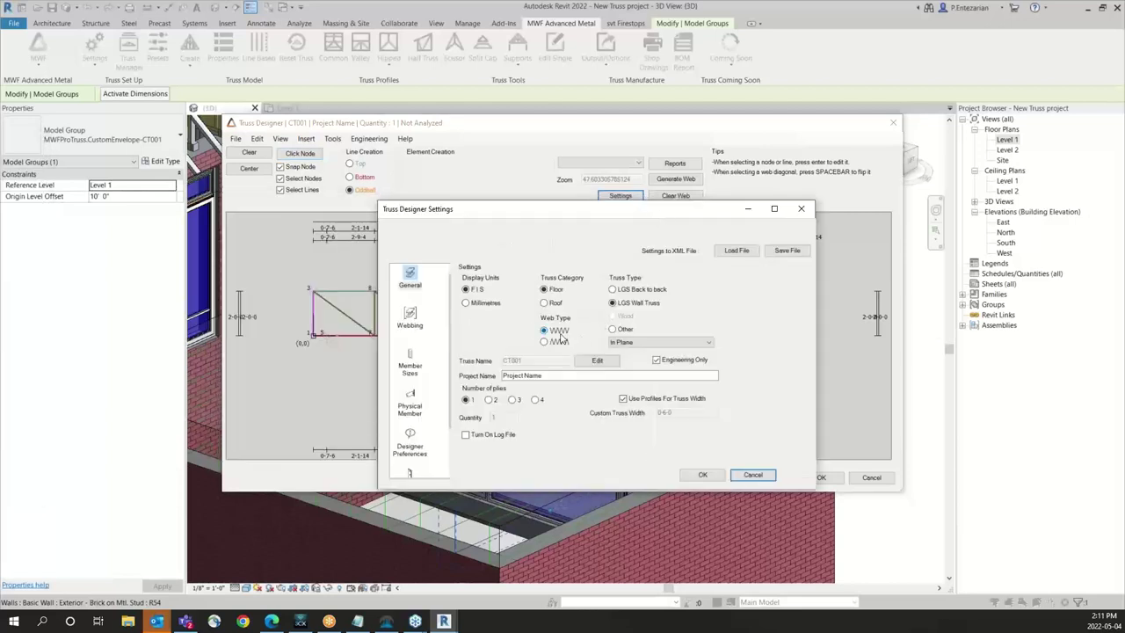
pyautogui.click(556, 344)
pyautogui.click(702, 474)
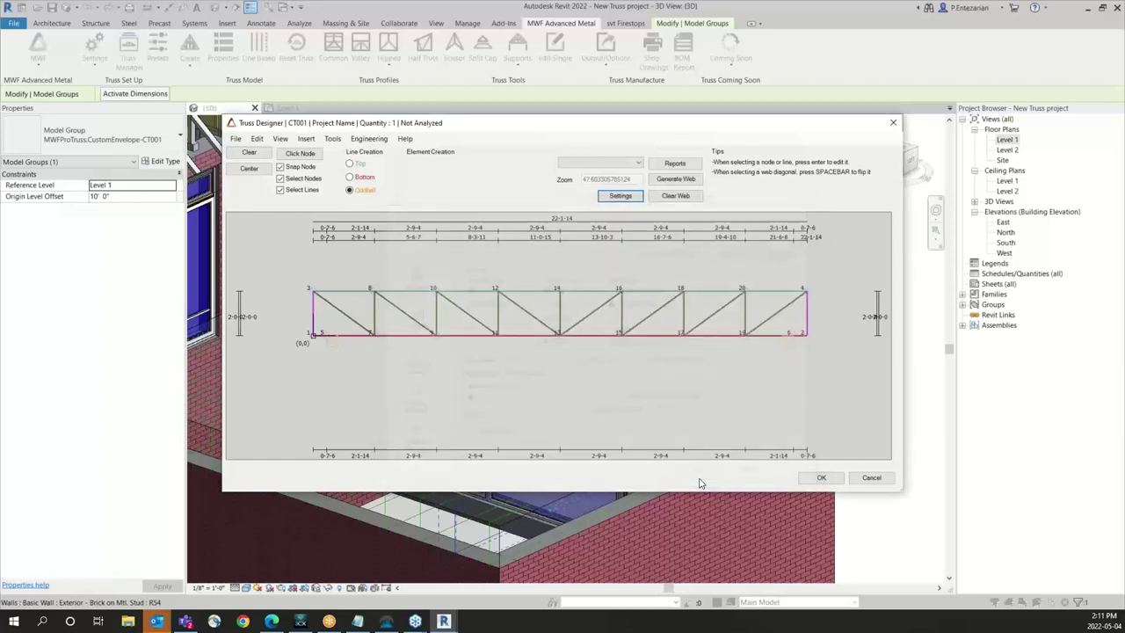
pyautogui.click(669, 197)
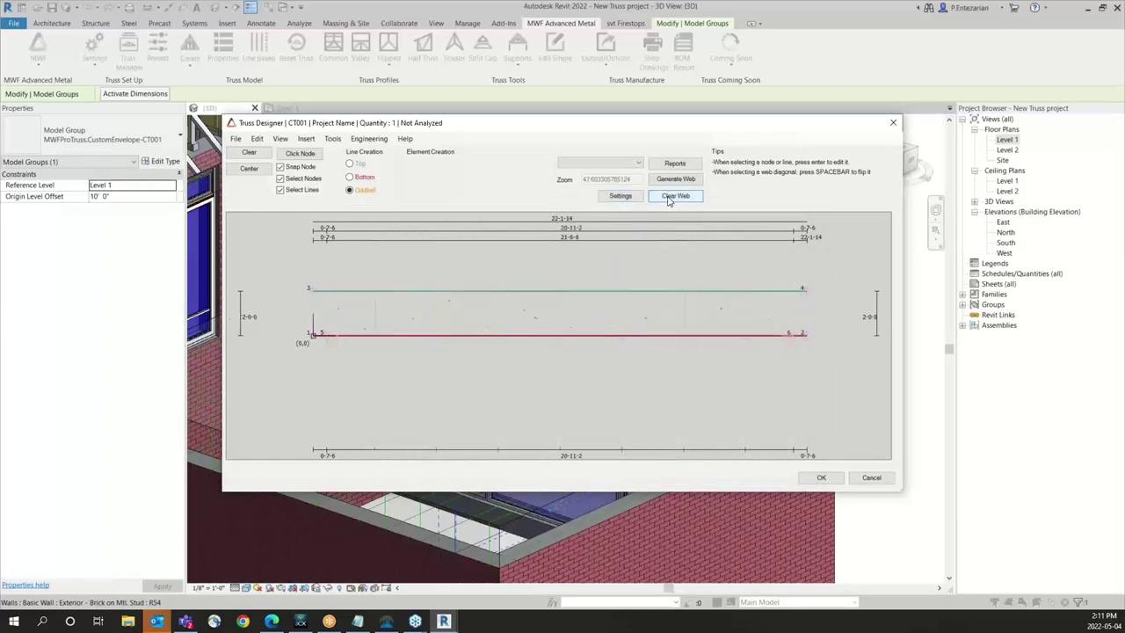
pyautogui.click(676, 180)
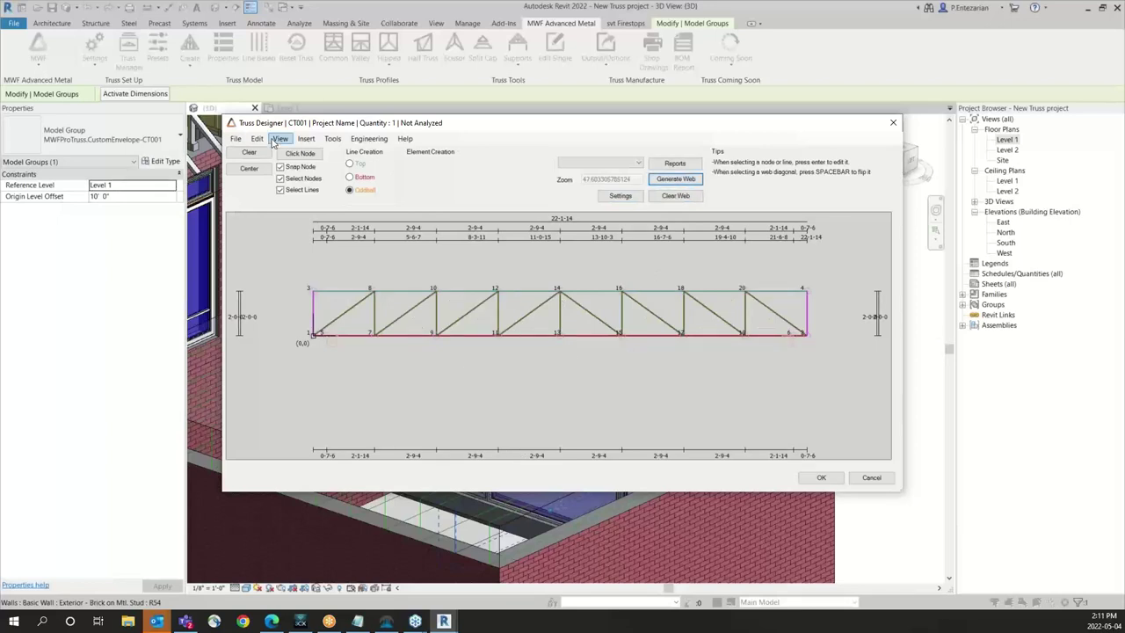
# Step: Set the top chord's profile to 362S200-68(50)
pyautogui.click(523, 290)
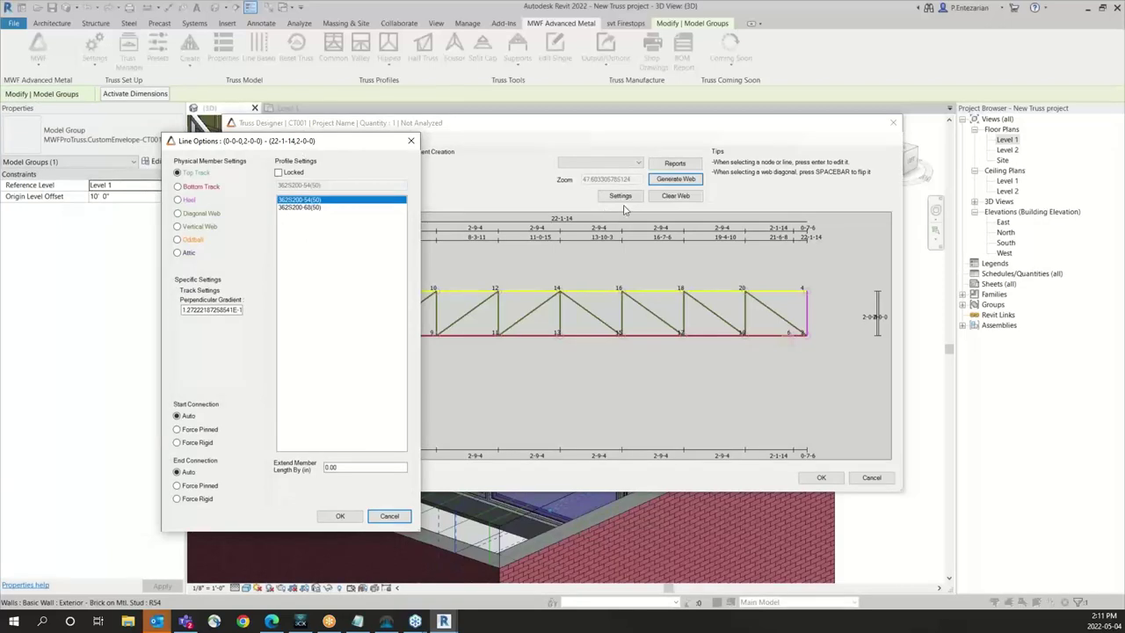
pyautogui.click(295, 208)
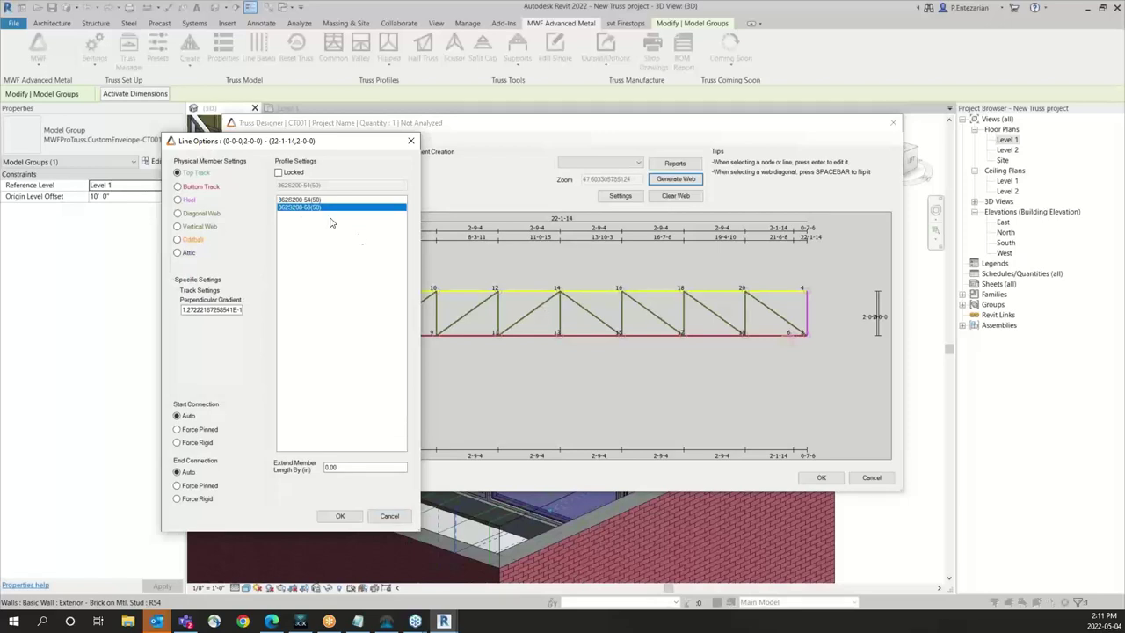
pyautogui.click(342, 516)
# Step: Check the profile options of the diagonal web between nodes 9 and 12 and accept them
pyautogui.click(464, 315)
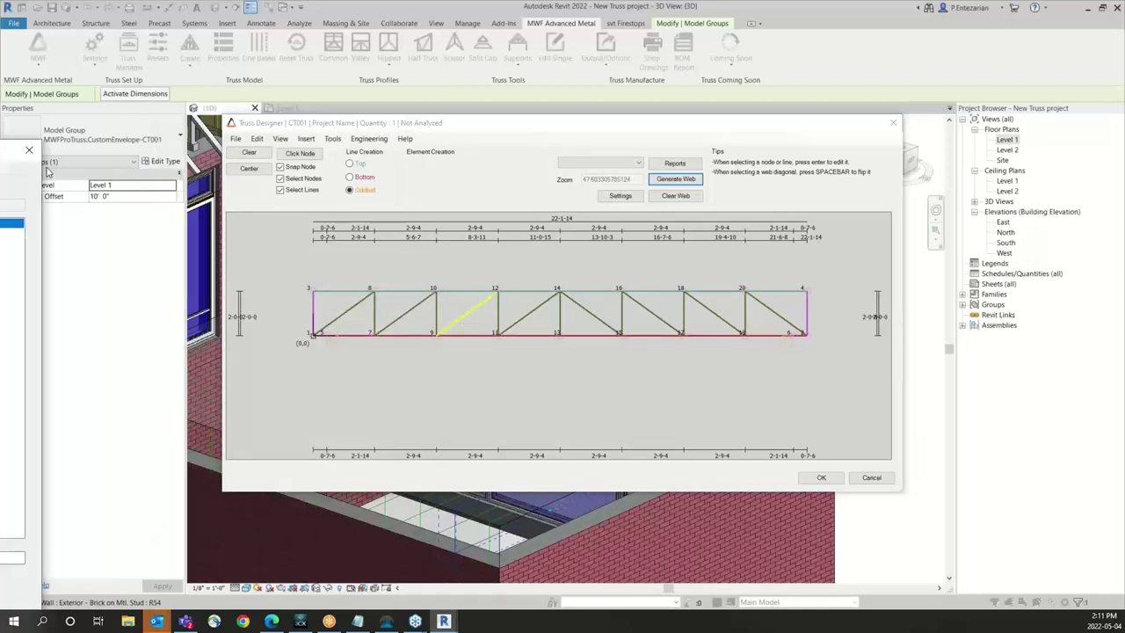
pyautogui.press('Return')
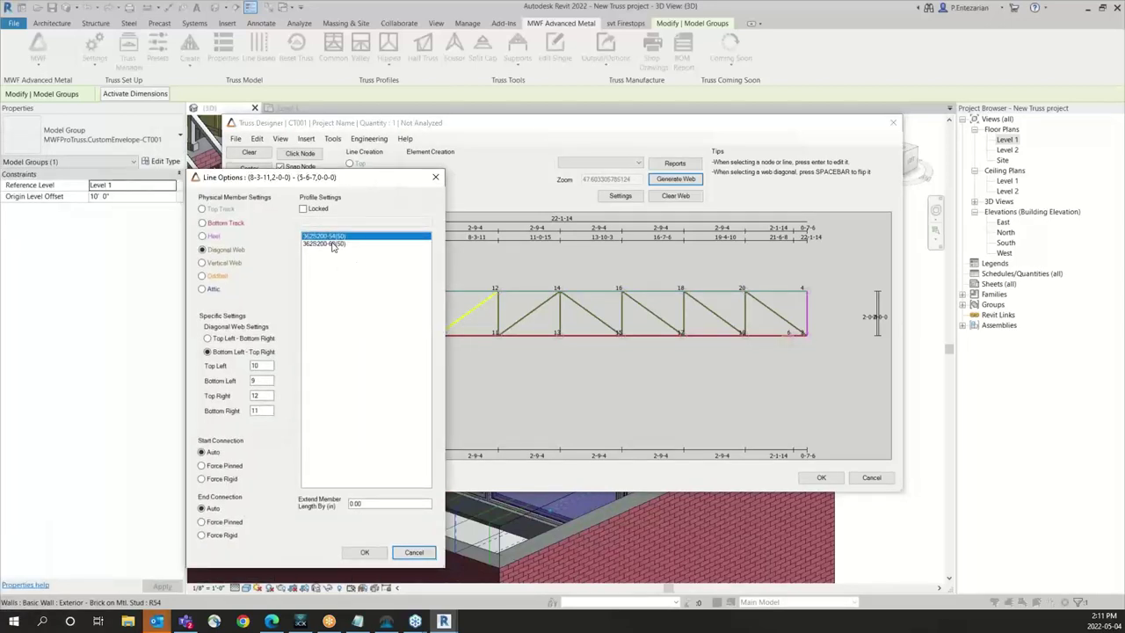
pyautogui.click(365, 553)
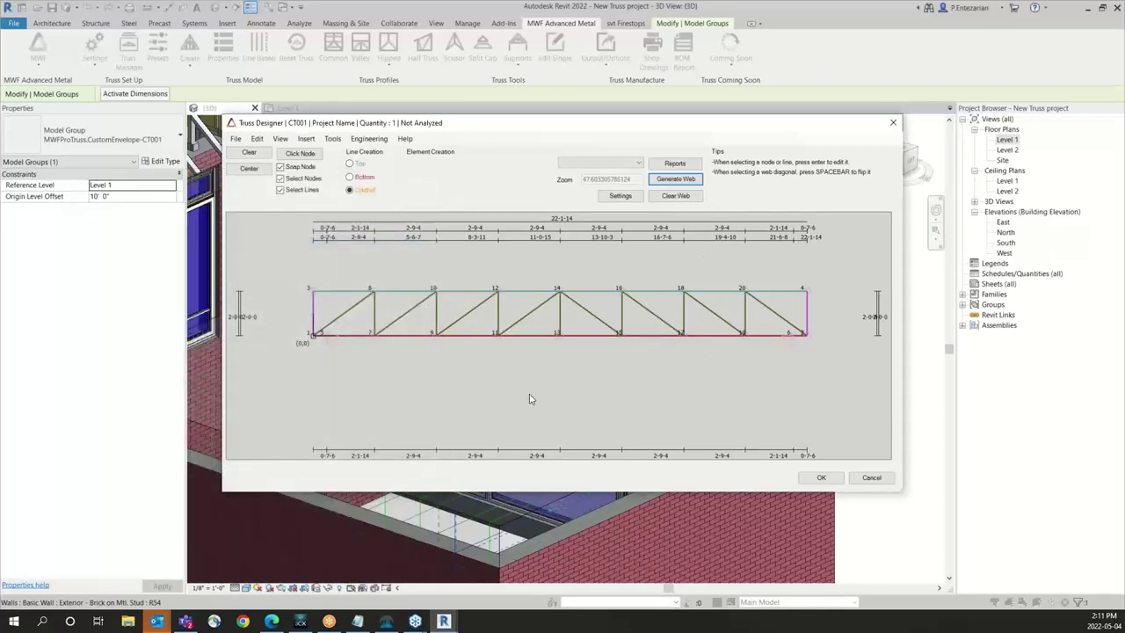
# Step: Open the truss's analysis diagrams and compare the moment diagrams for different load combinations
pyautogui.click(363, 140)
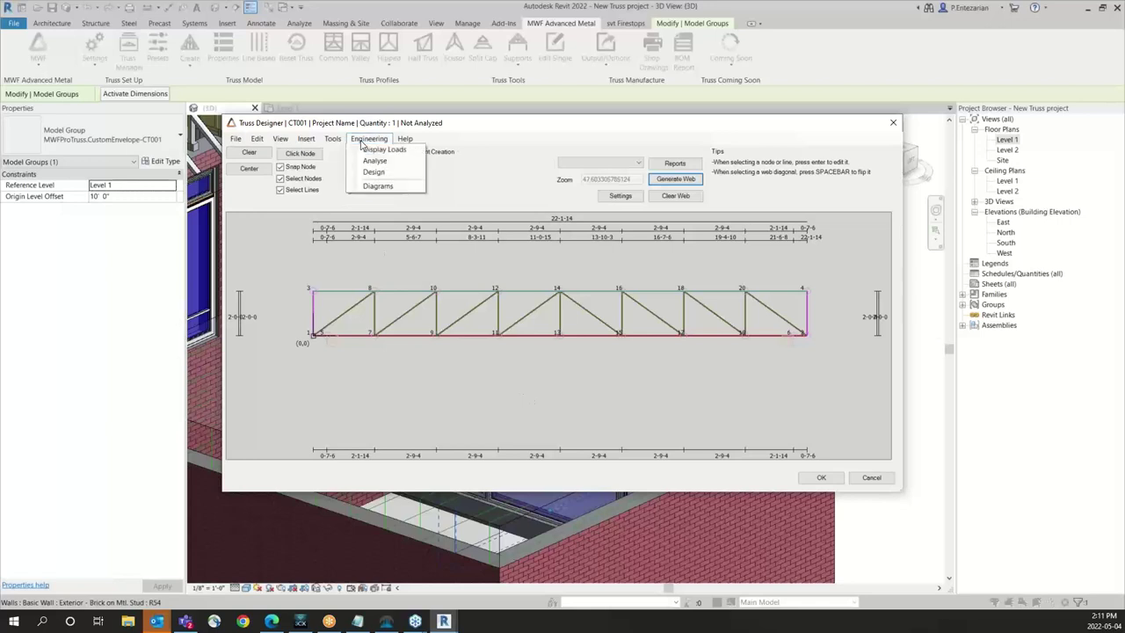
pyautogui.click(376, 186)
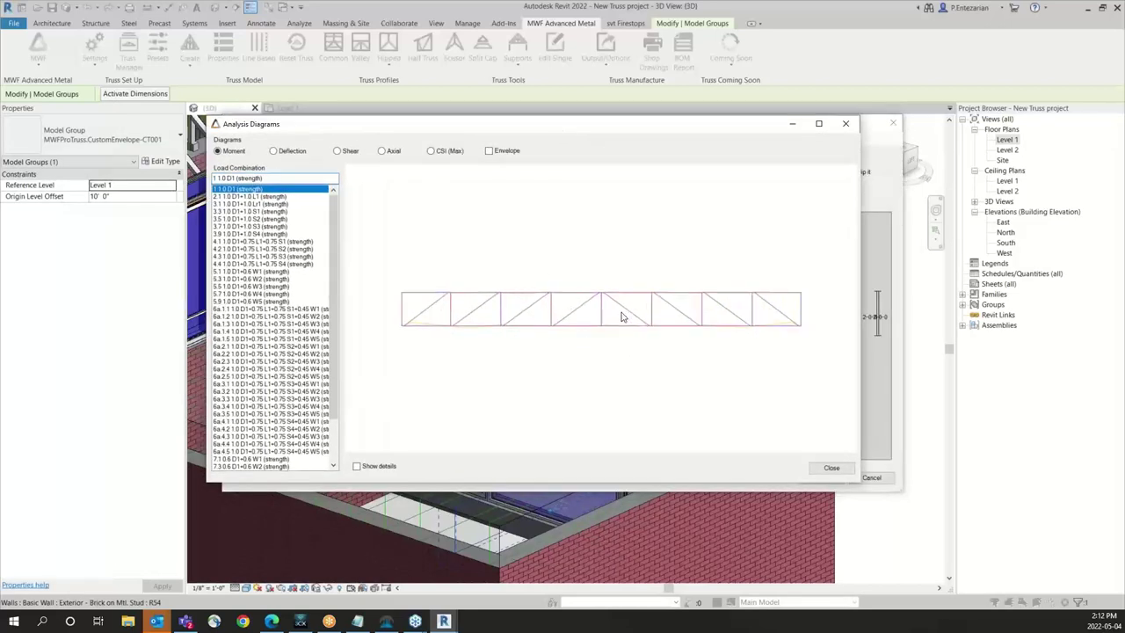
pyautogui.click(217, 151)
pyautogui.click(236, 203)
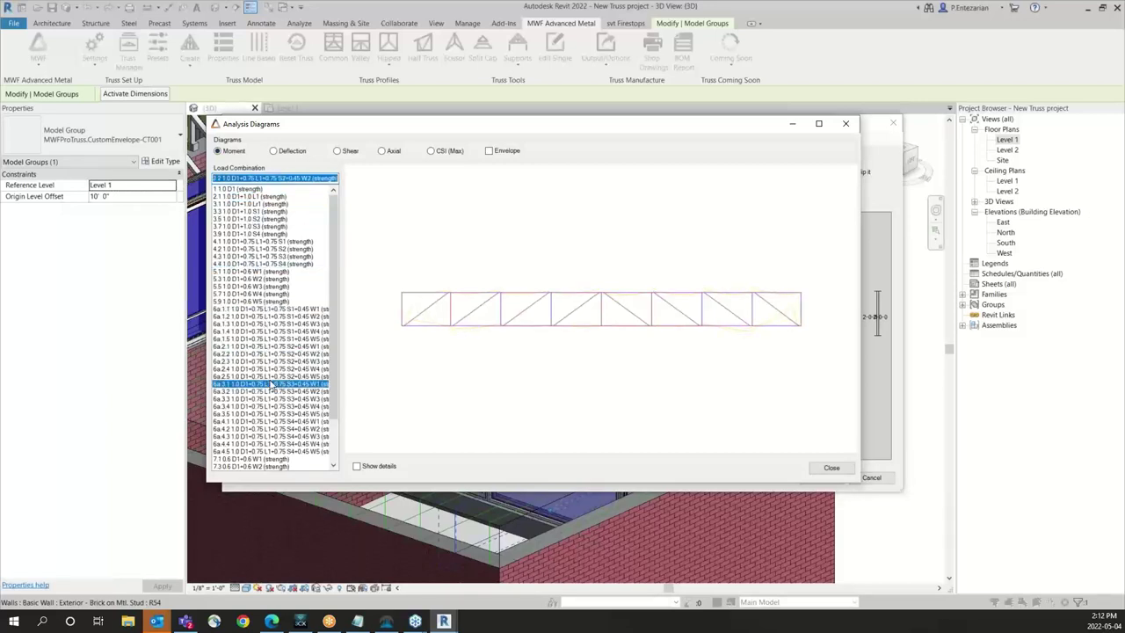
pyautogui.scroll(-2, 251, 377)
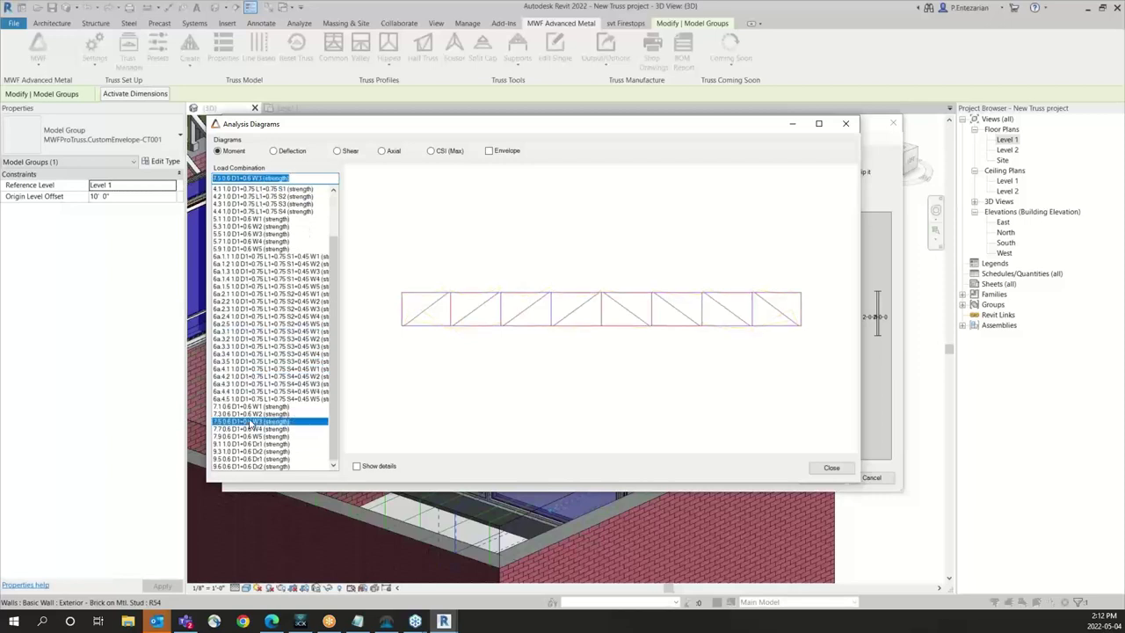
pyautogui.scroll(2, 250, 425)
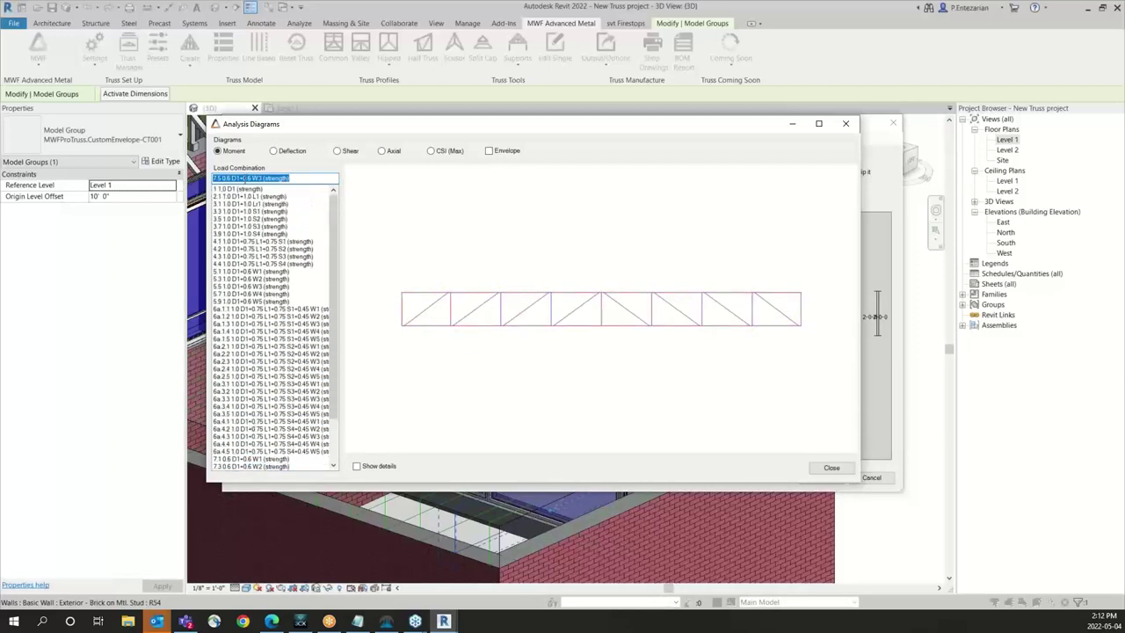
# Step: View the moment and CSI (Max) diagrams as envelopes of the load combinations
pyautogui.click(489, 150)
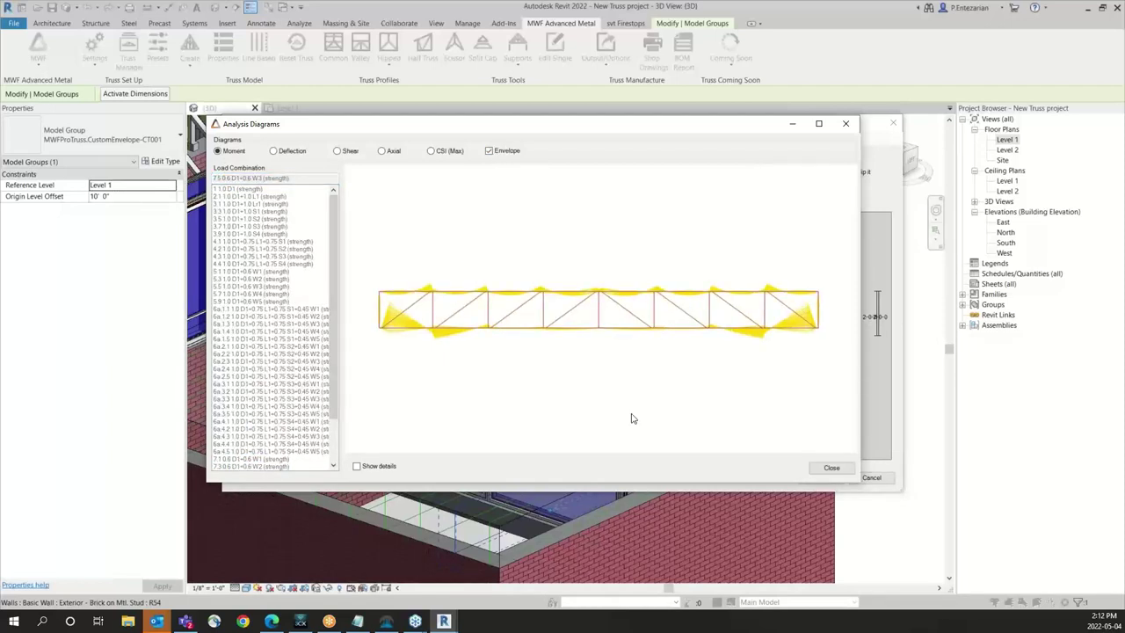
pyautogui.click(431, 151)
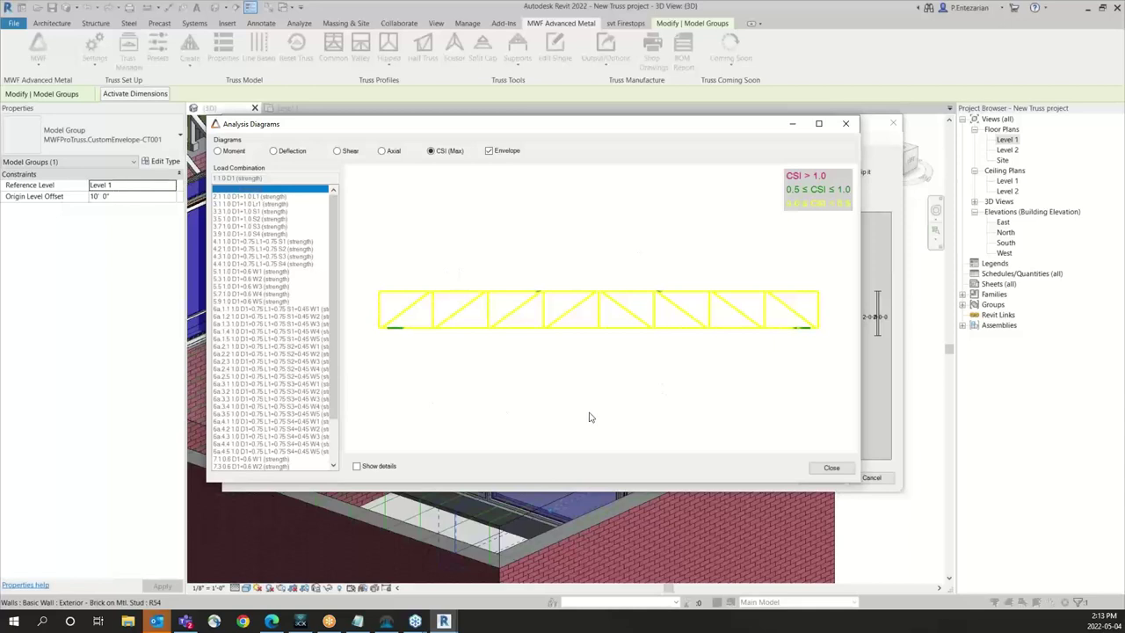
# Step: Show detailed moment results without the envelope, maximize the diagrams, and inspect a top chord point between nodes 8 and 10 for combination 1.0 D1
pyautogui.click(357, 465)
pyautogui.click(490, 152)
pyautogui.click(218, 150)
pyautogui.scroll(-4, 506, 342)
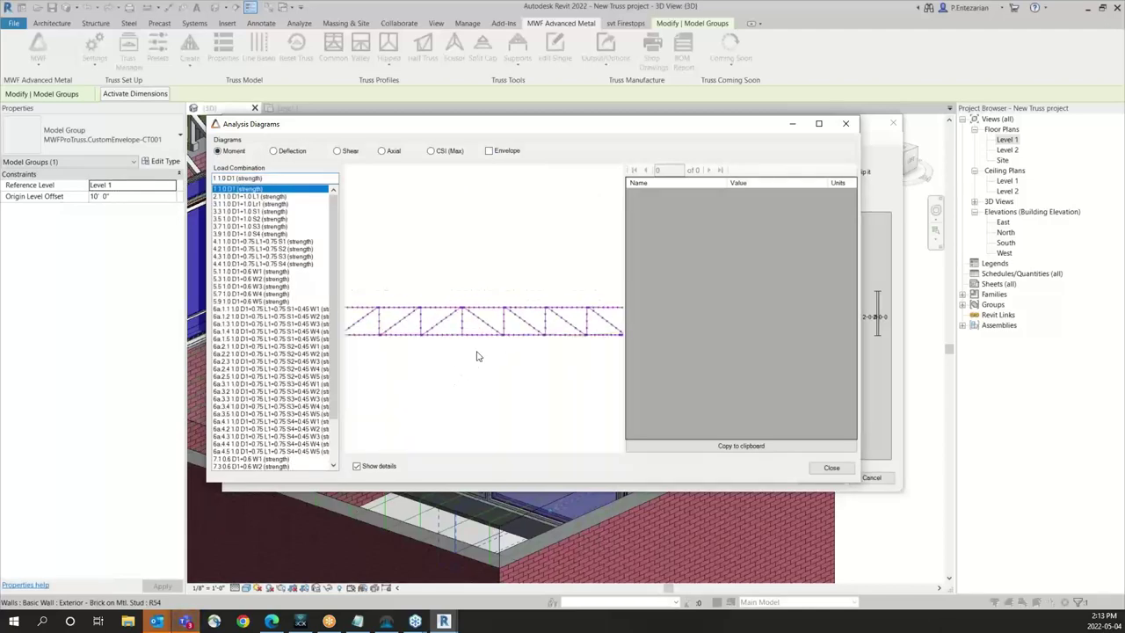
pyautogui.click(821, 128)
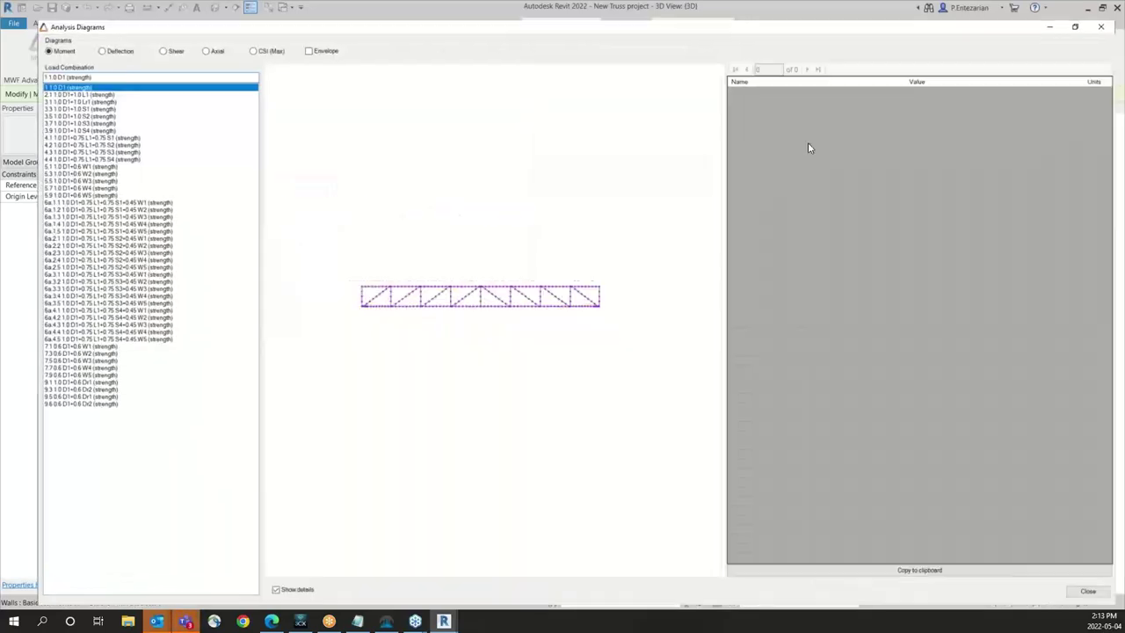
pyautogui.scroll(4, 439, 295)
pyautogui.scroll(-1, 435, 299)
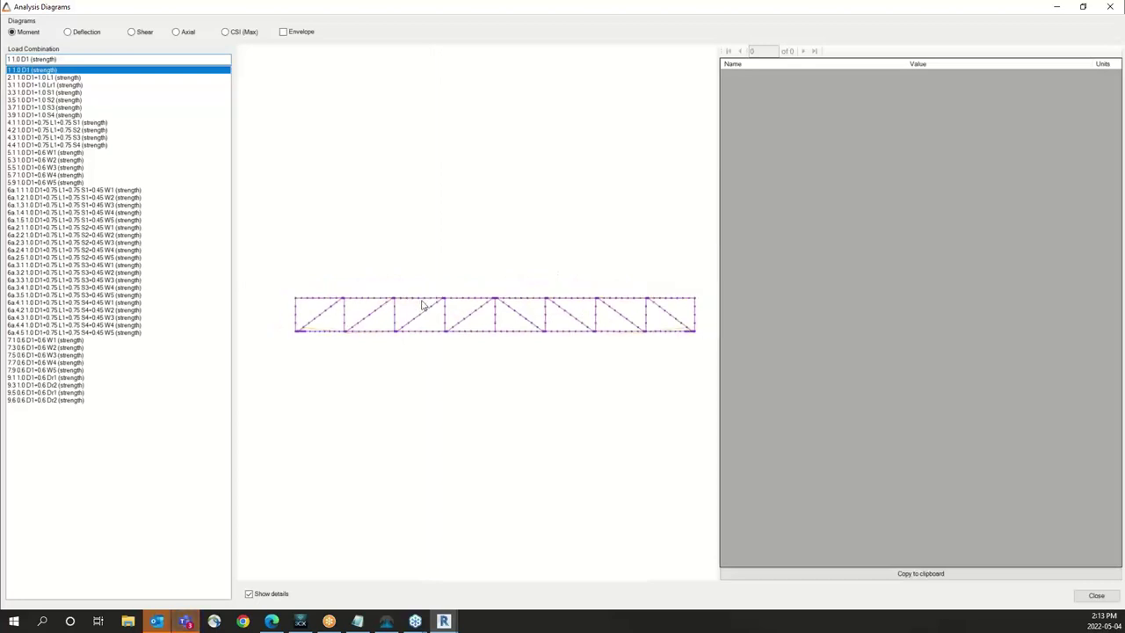
pyautogui.click(418, 298)
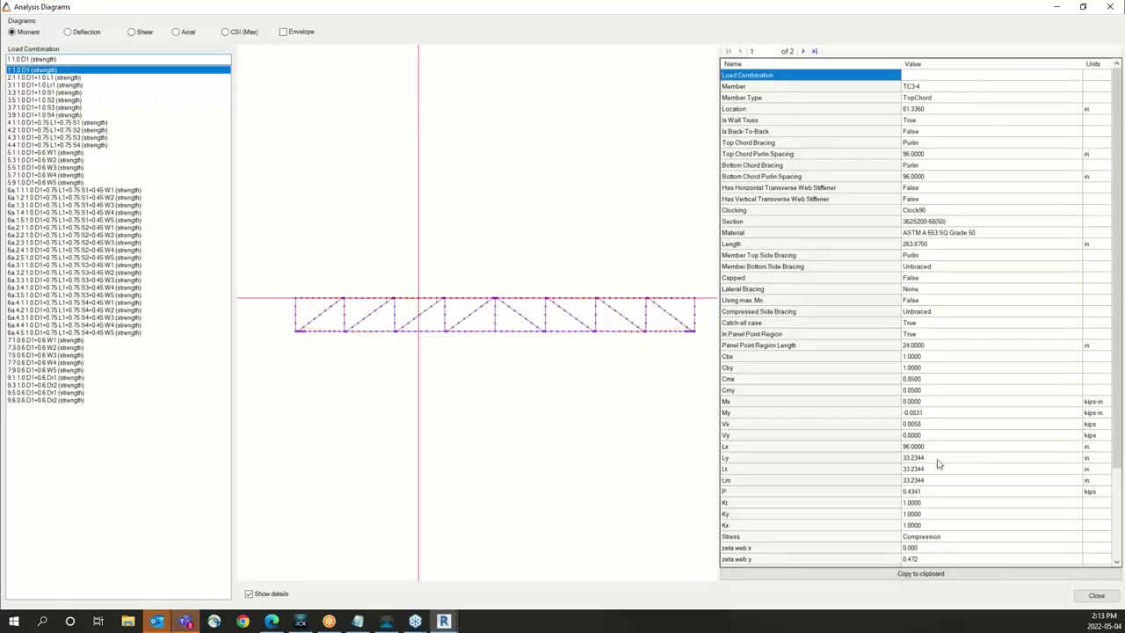
# Step: Look through the full list of detailed results for the inspected top chord point and leave the analysis diagrams
pyautogui.scroll(-3, 937, 463)
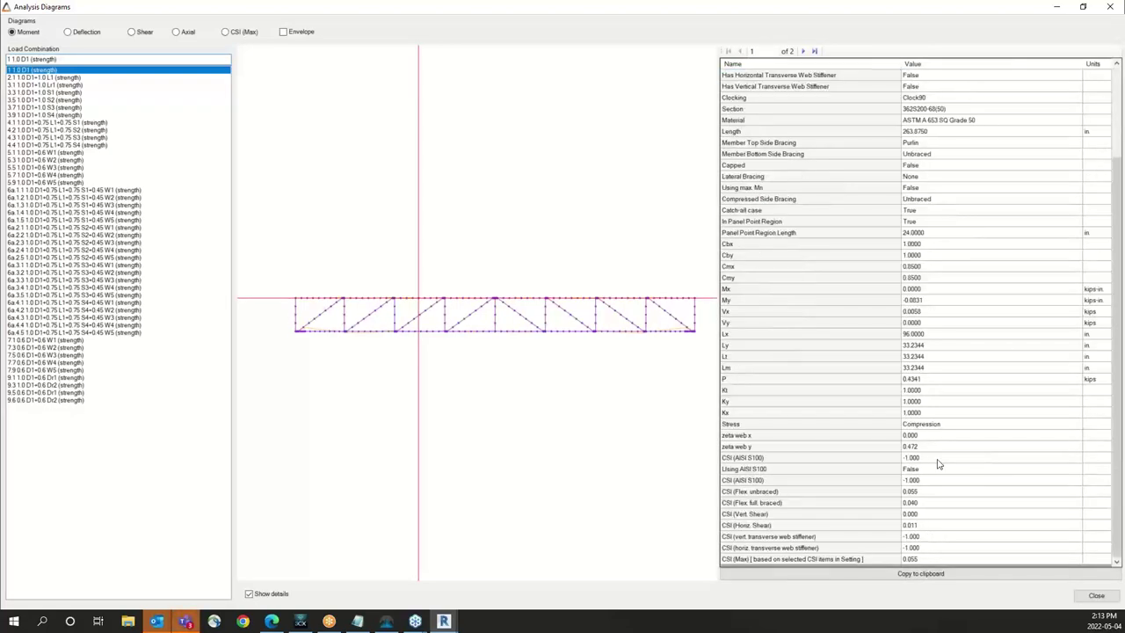
pyautogui.scroll(3, 938, 463)
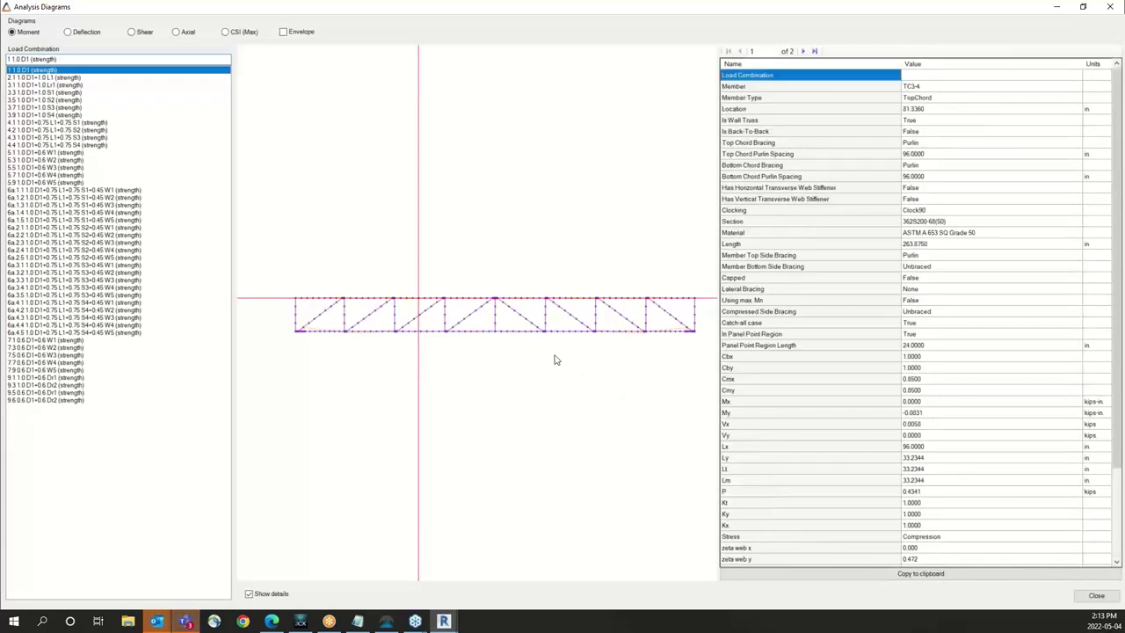
pyautogui.click(1058, 11)
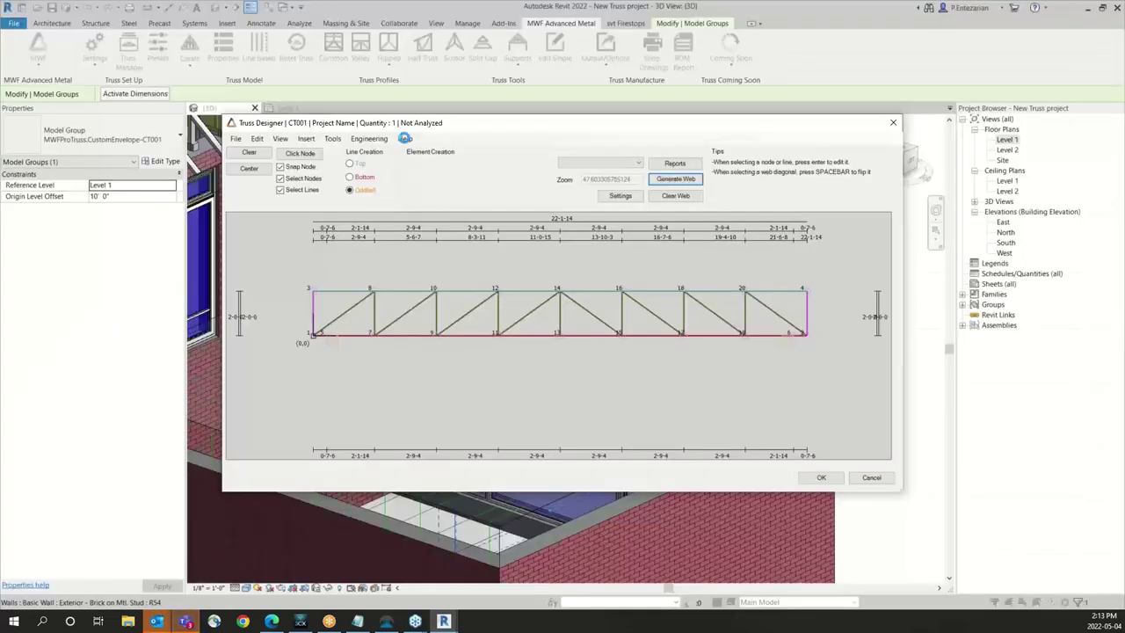
# Step: Generate the truss's reports, review the detailed engineering drawing D-CT001.pdf, and return to the truss
pyautogui.click(682, 167)
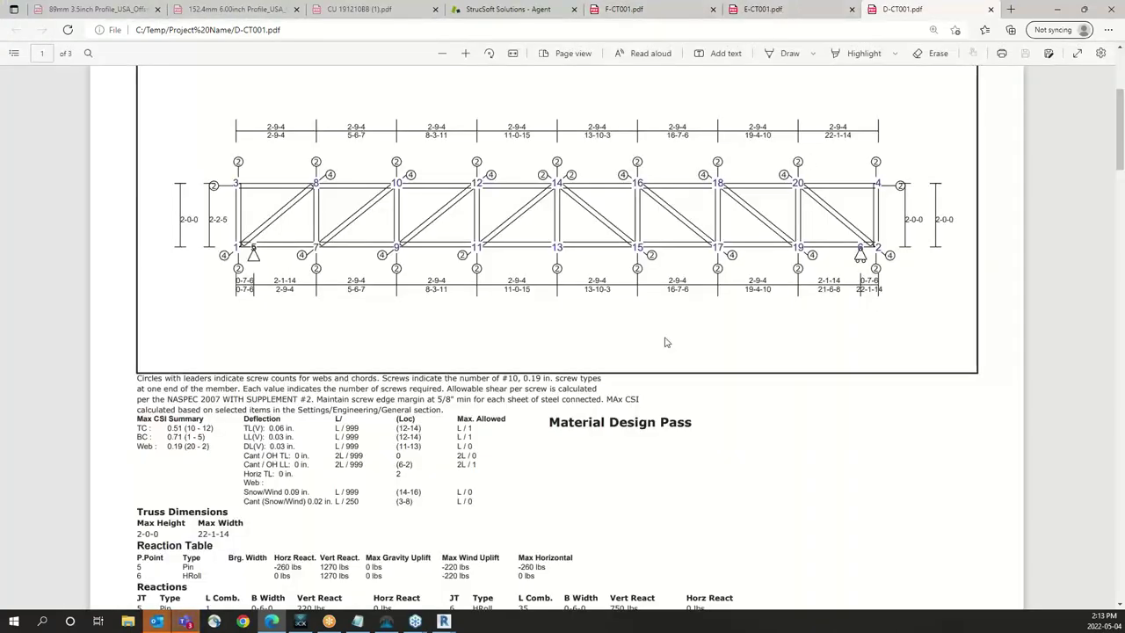
pyautogui.scroll(-5, 665, 342)
pyautogui.scroll(-10, 666, 342)
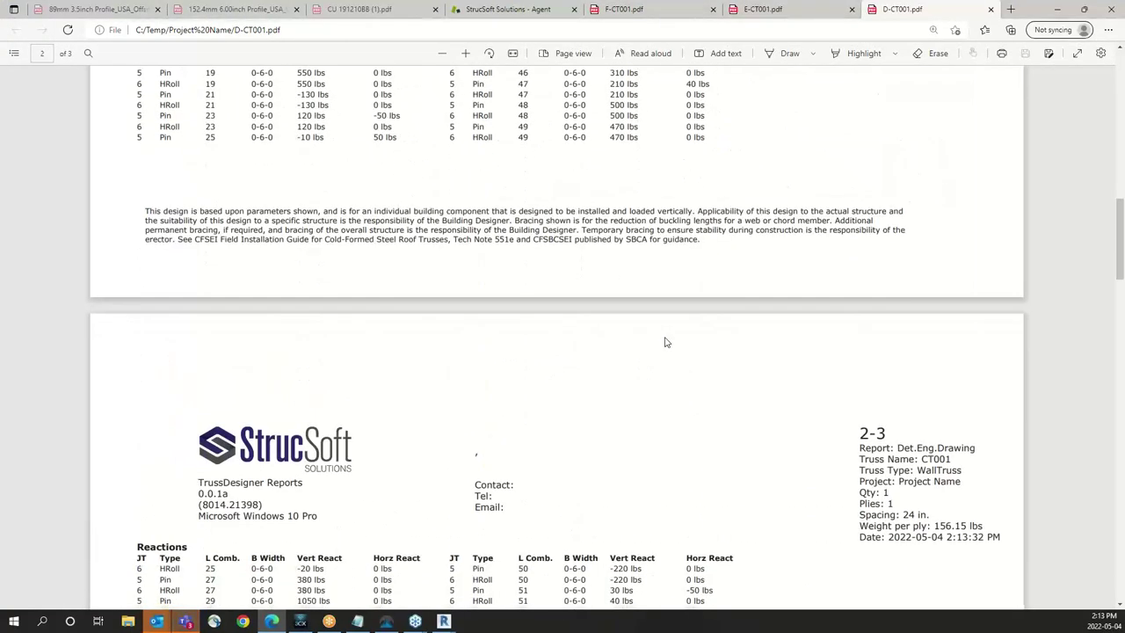
pyautogui.scroll(3, 664, 338)
pyautogui.scroll(12, 666, 336)
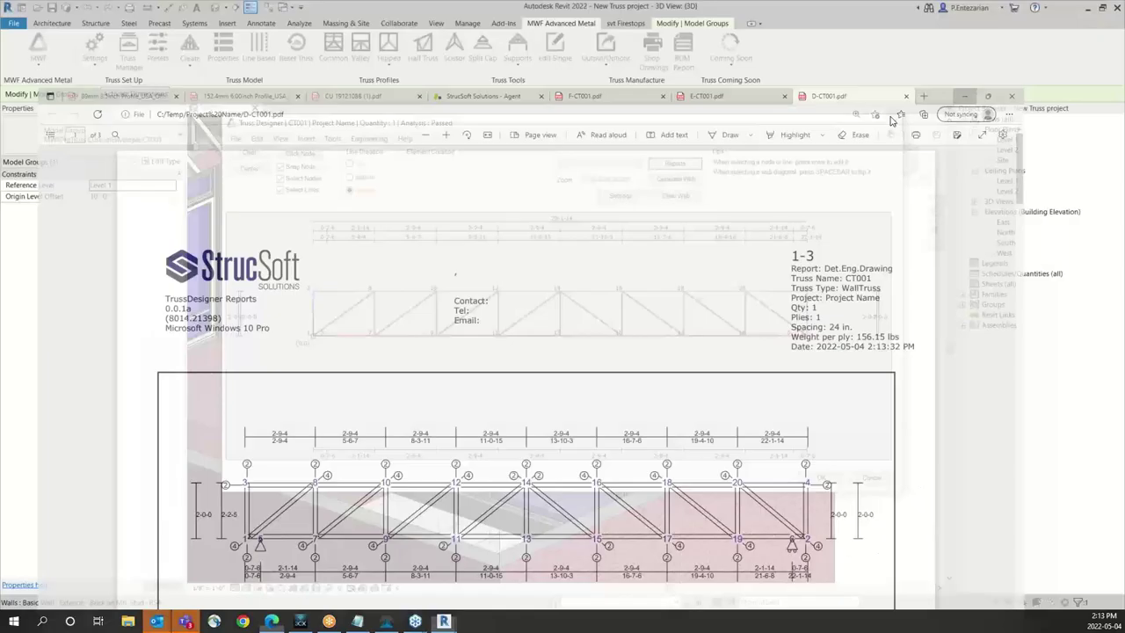
pyautogui.click(1056, 9)
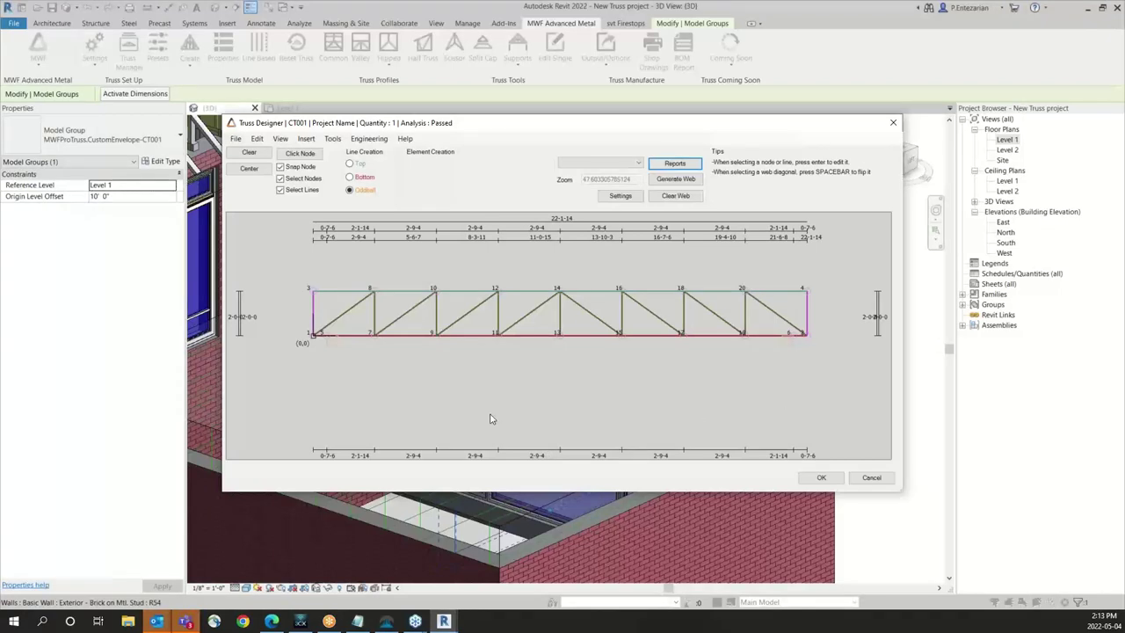
# Step: Export the truss to the Desktop as a TrussXML file named Demo truss
pyautogui.click(237, 138)
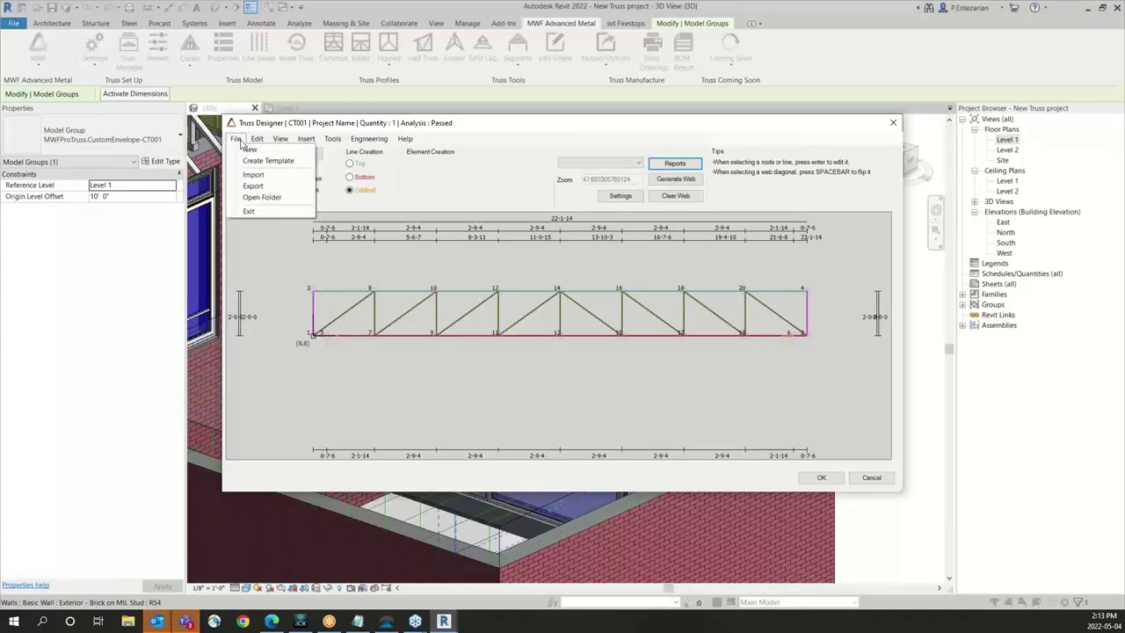
pyautogui.click(253, 186)
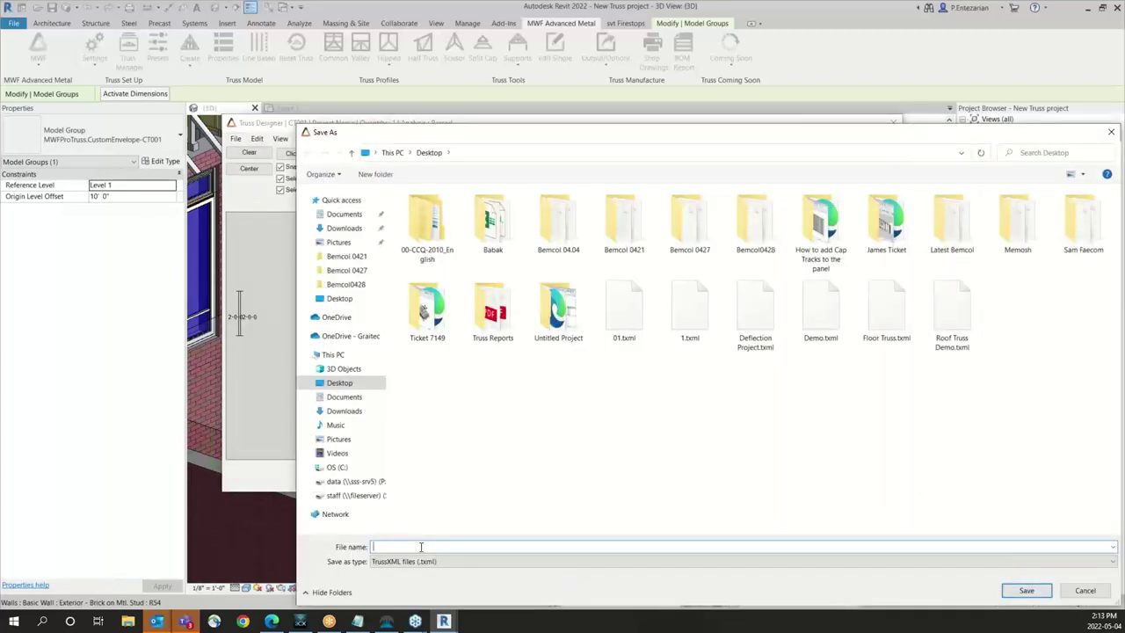
pyautogui.write('Demo truss')
pyautogui.click(1023, 589)
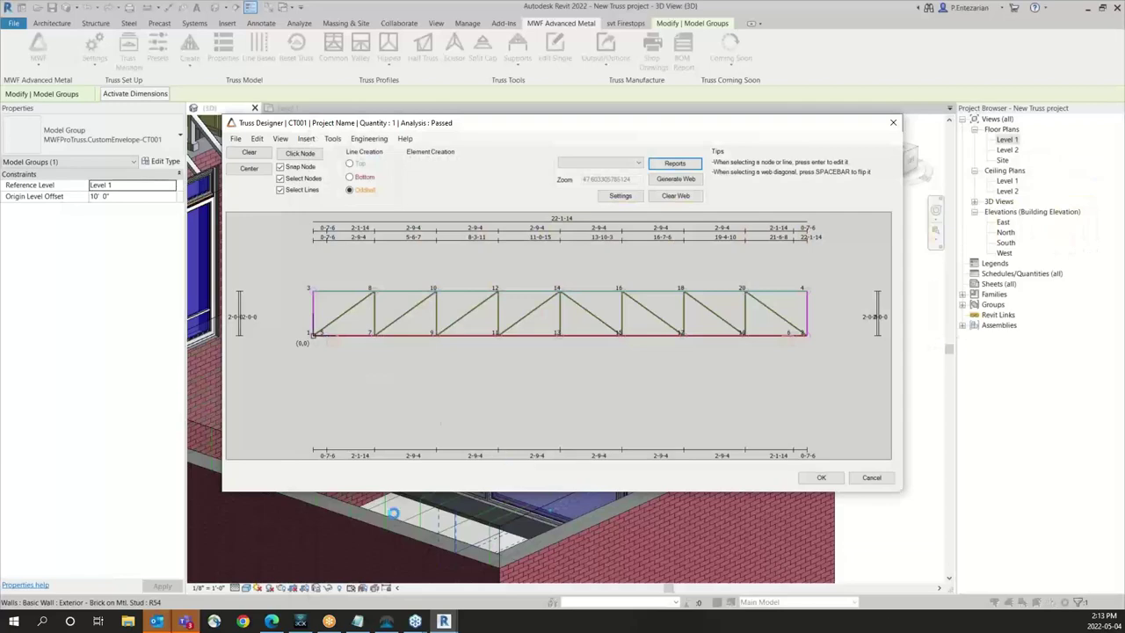
# Step: Switch to the standalone Truss Designer, maximize it, and view the Pentagon, Quadrilateral and Hexagon templates without creating one
pyautogui.click(387, 621)
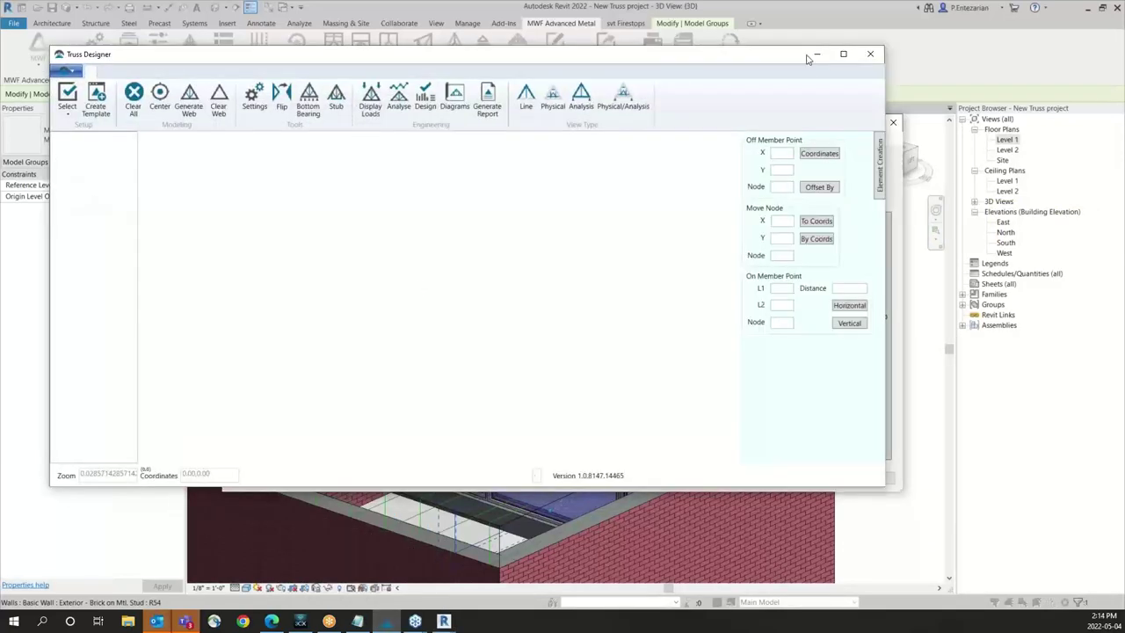
pyautogui.click(843, 54)
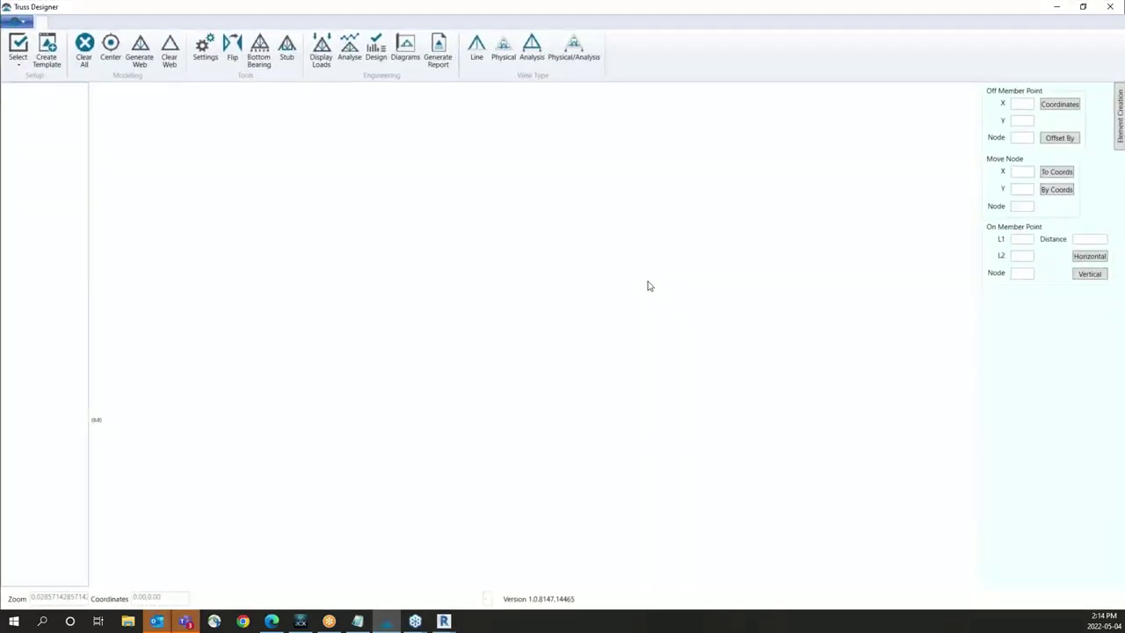
pyautogui.click(48, 58)
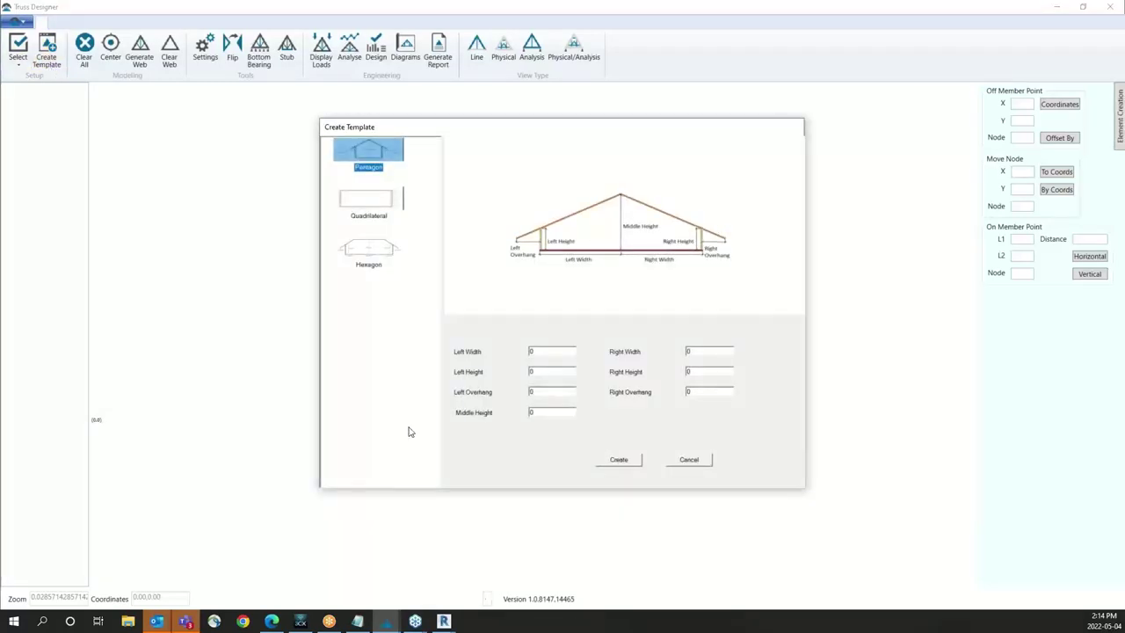
pyautogui.click(370, 207)
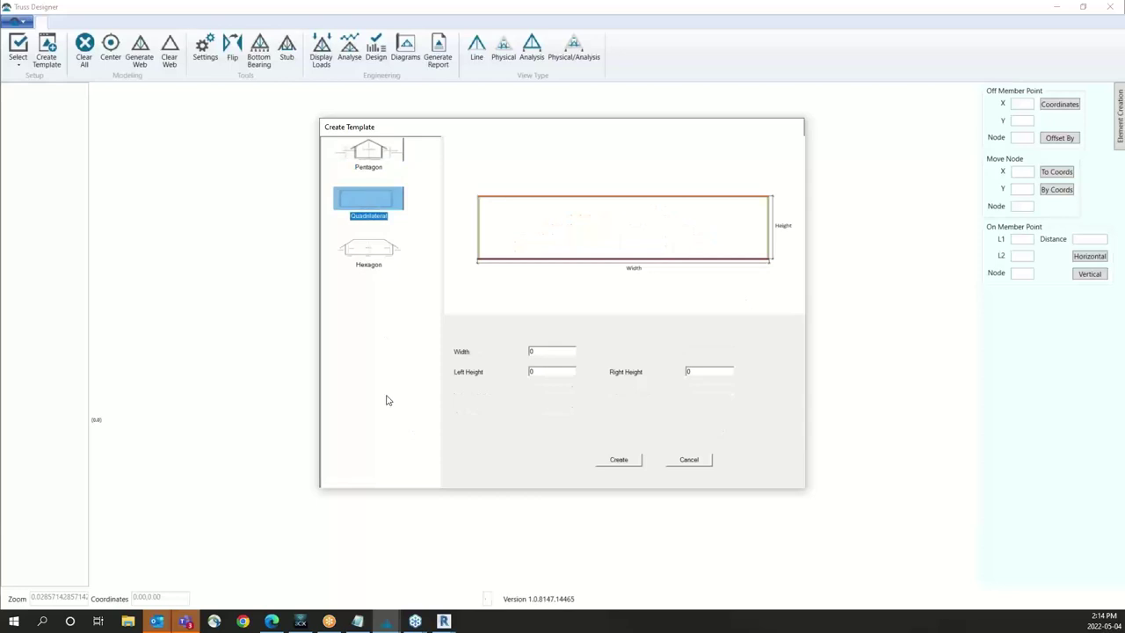
pyautogui.click(377, 255)
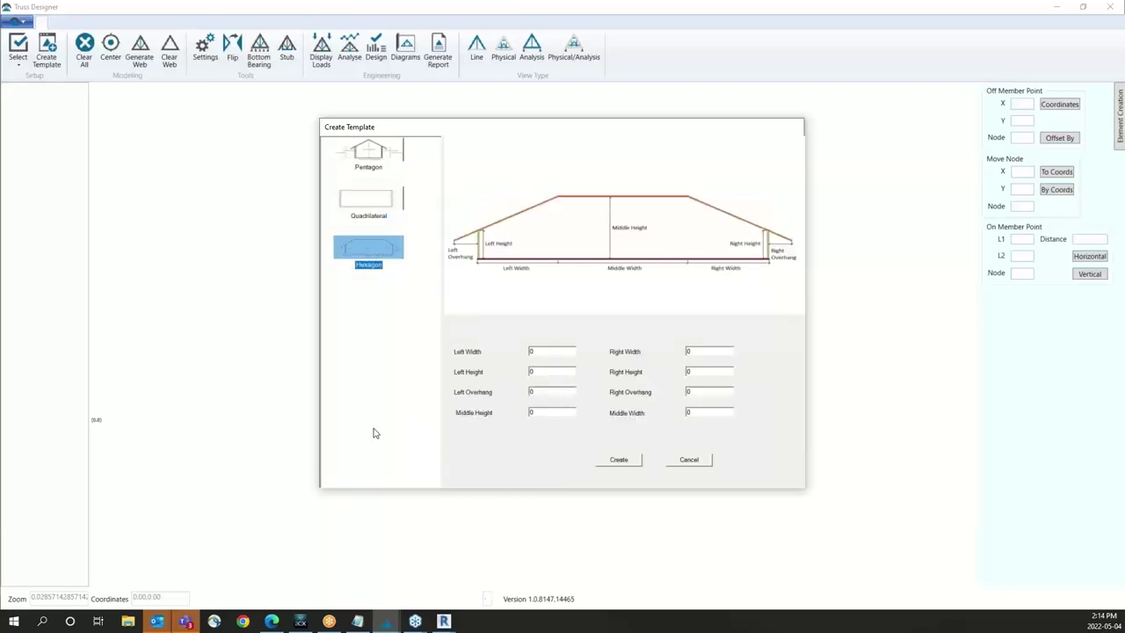
pyautogui.click(690, 461)
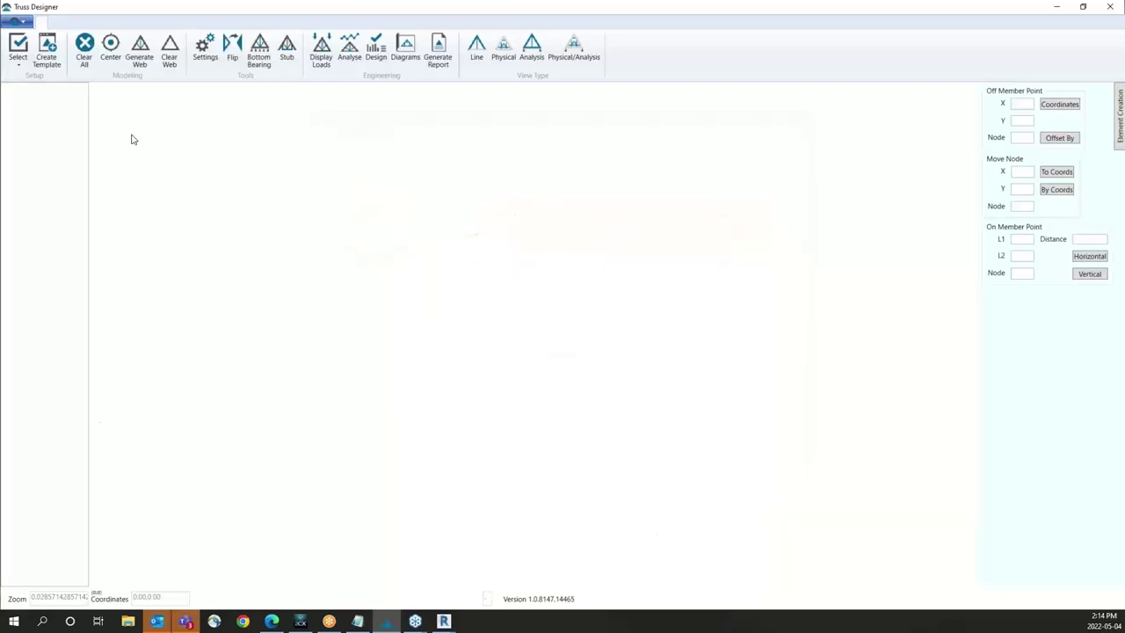
# Step: Open the exported Demo truss.txml from the Desktop
pyautogui.click(24, 22)
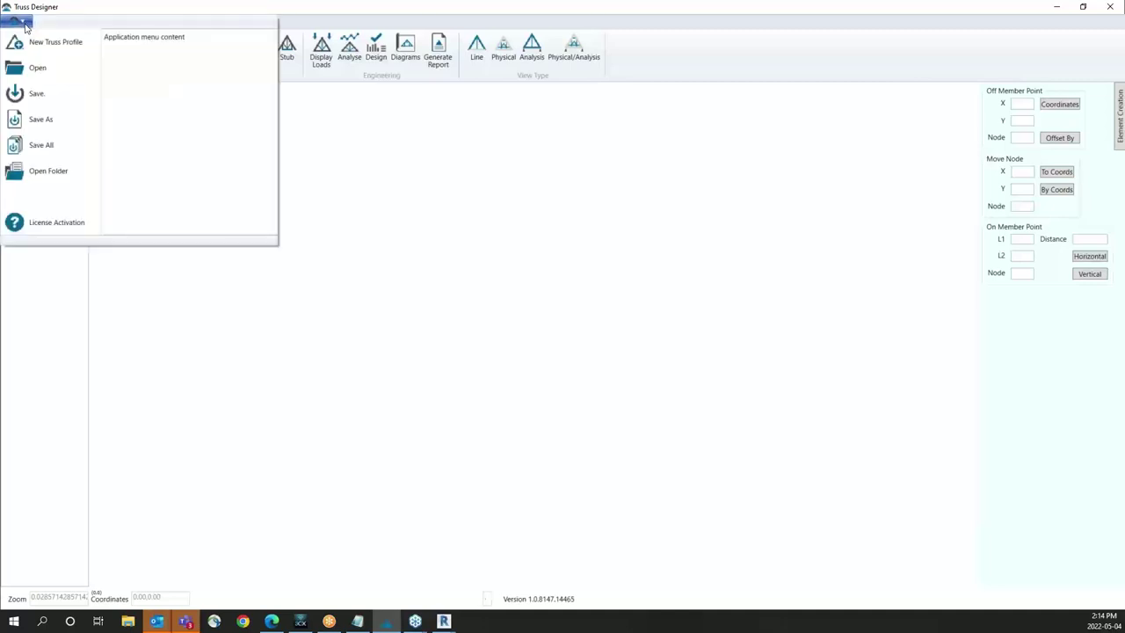
pyautogui.click(27, 74)
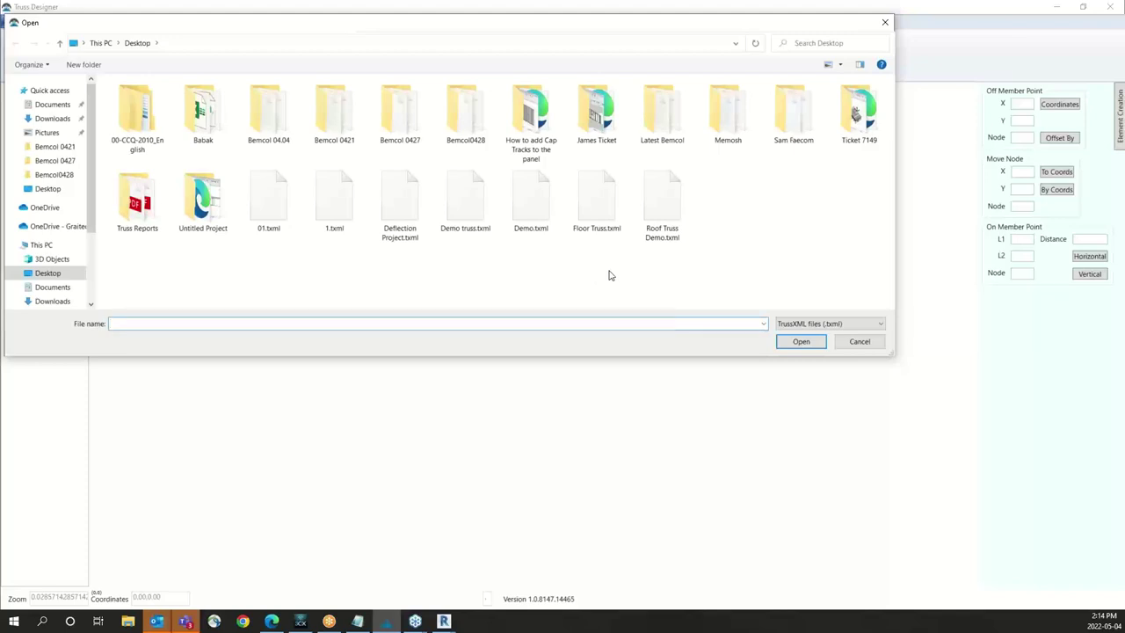
pyautogui.click(471, 220)
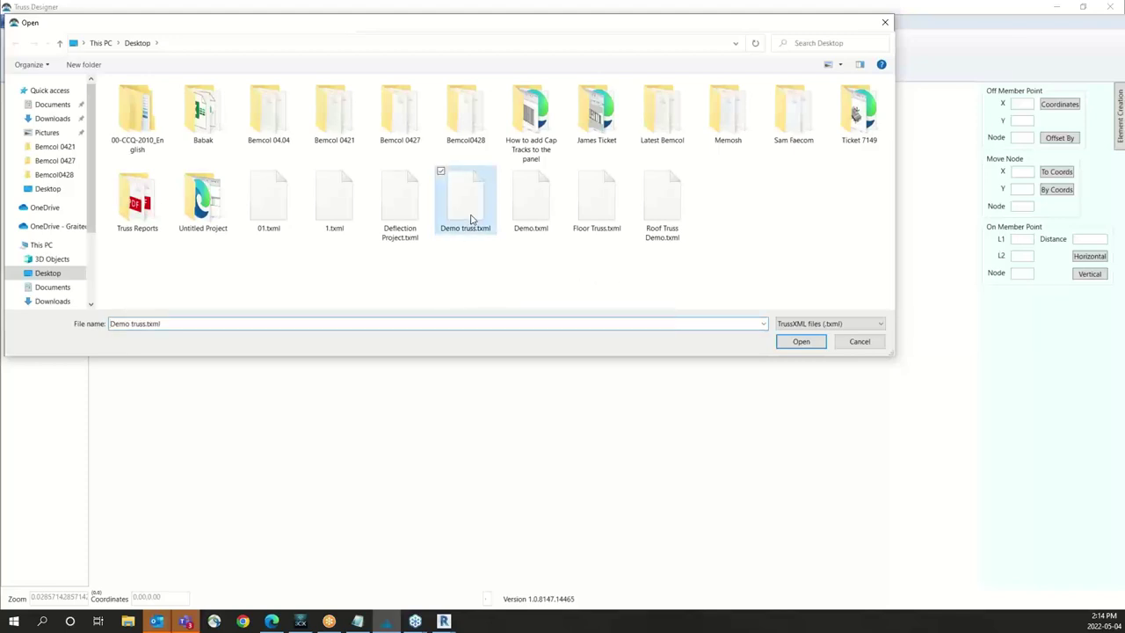
pyautogui.doubleClick(470, 220)
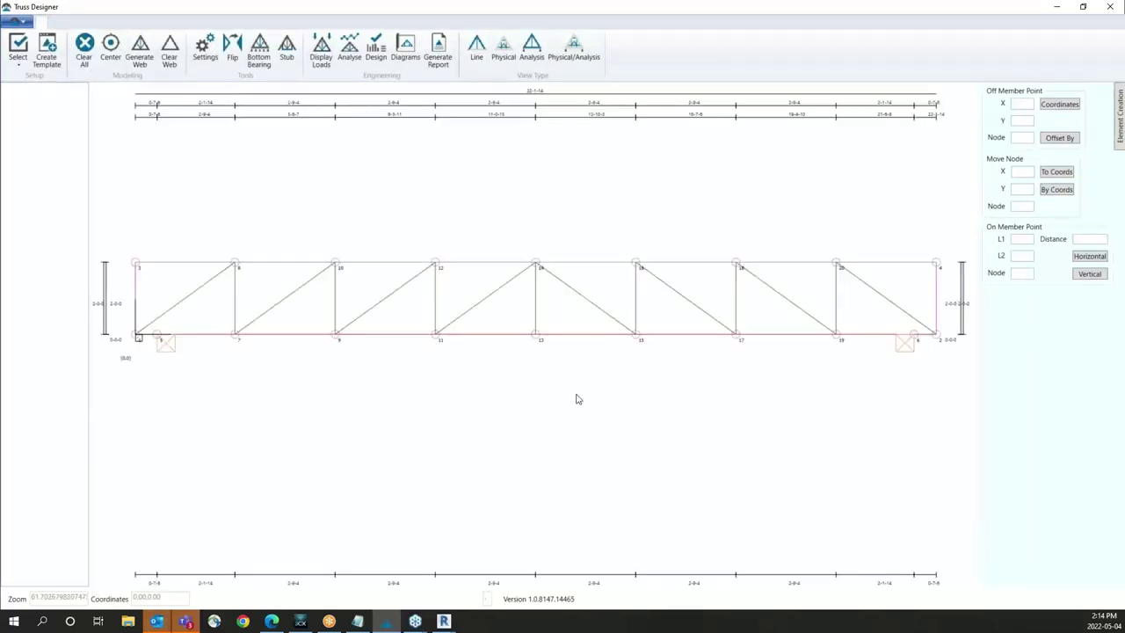
# Step: Load the Presets Floor Trusses- Everest file into the truss settings and check the webbing, member size and engineering settings
pyautogui.click(204, 49)
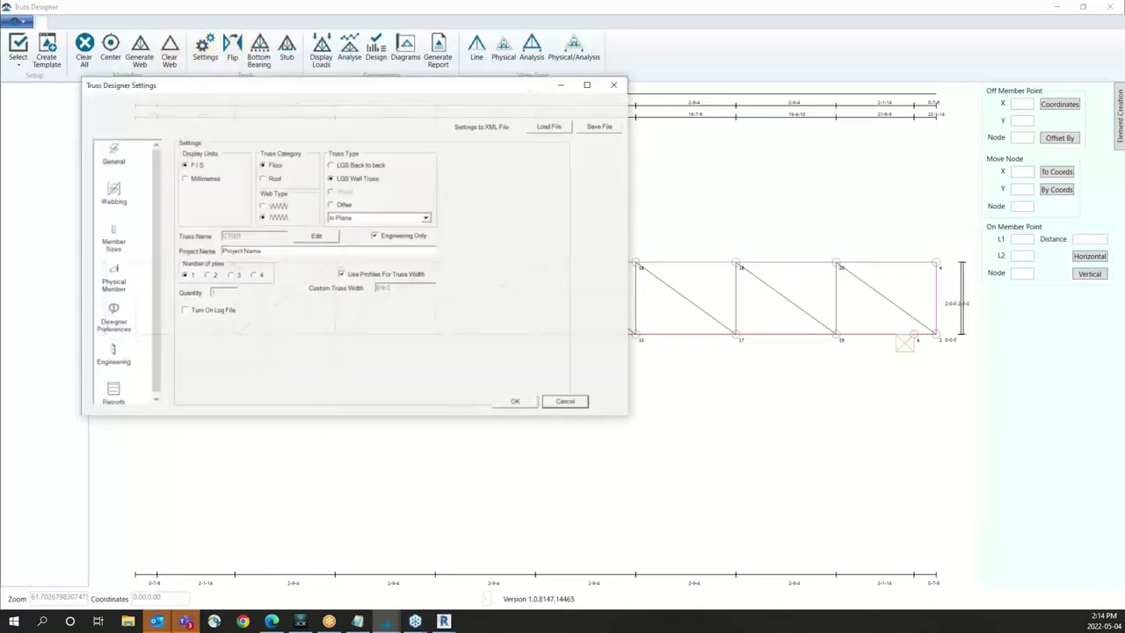
pyautogui.moveTo(248, 90); pyautogui.dragTo(507, 168)
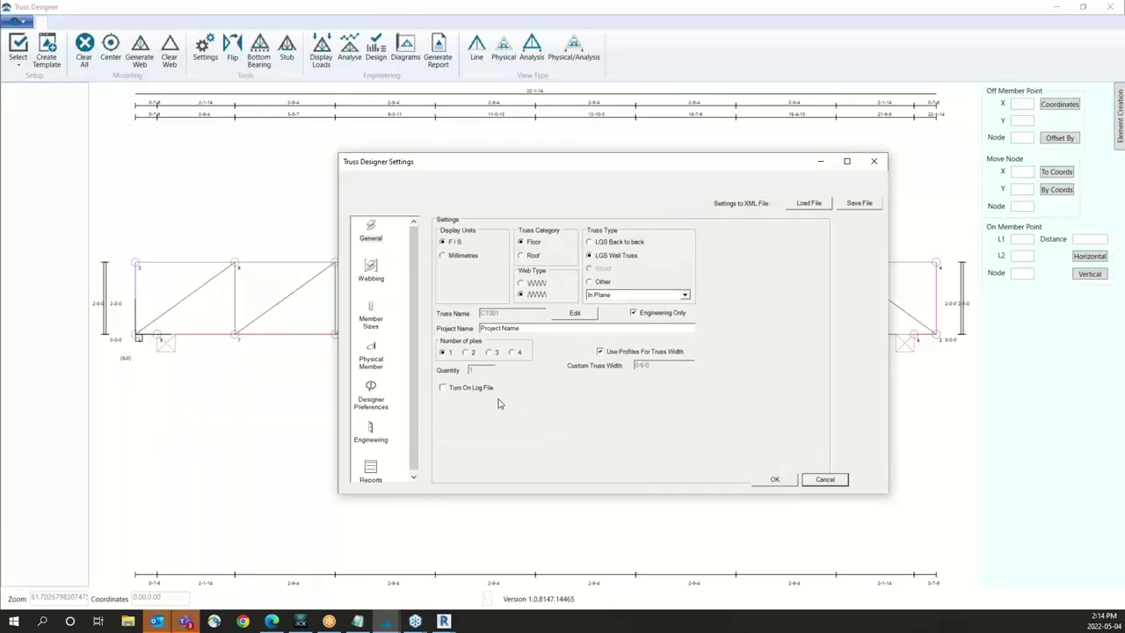
pyautogui.click(808, 203)
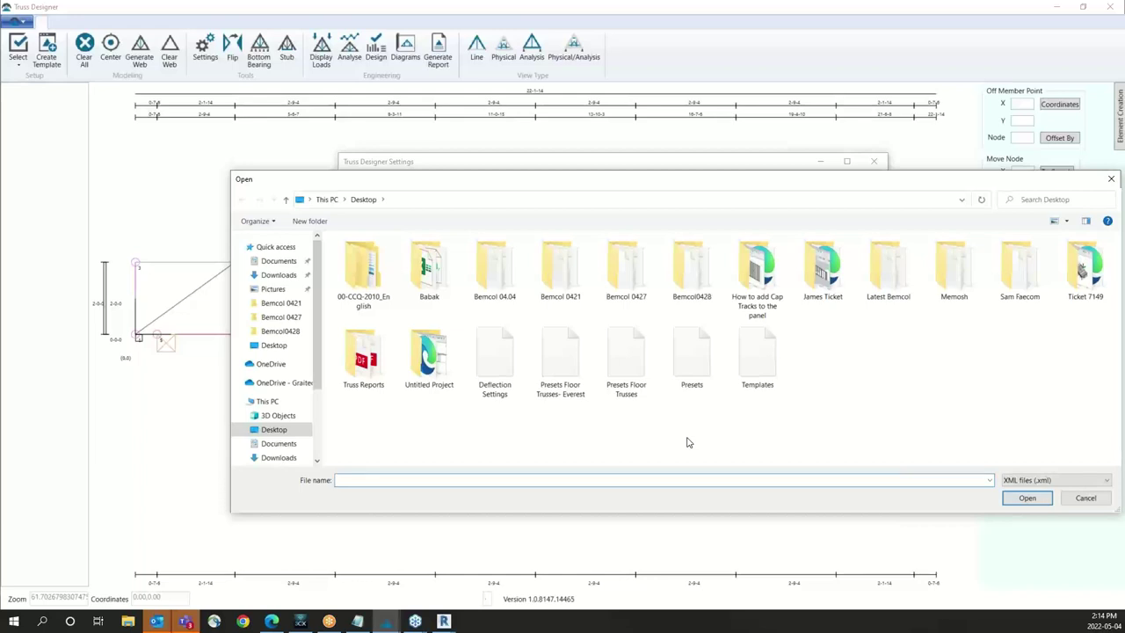
pyautogui.doubleClick(560, 369)
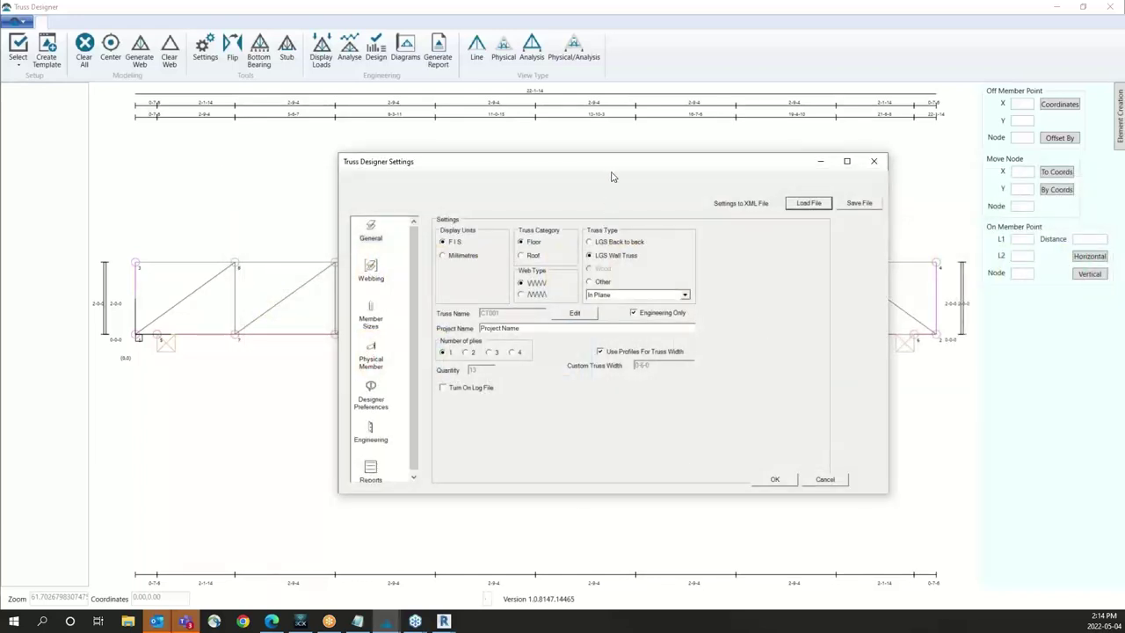
pyautogui.moveTo(612, 171); pyautogui.dragTo(527, 164)
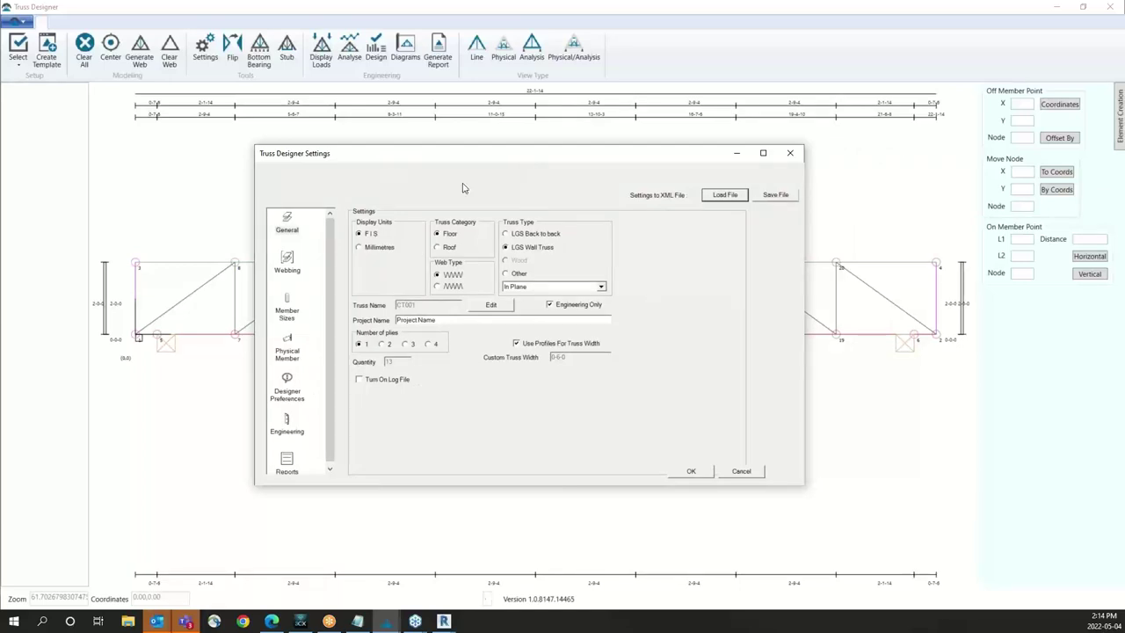
pyautogui.click(292, 264)
pyautogui.click(288, 317)
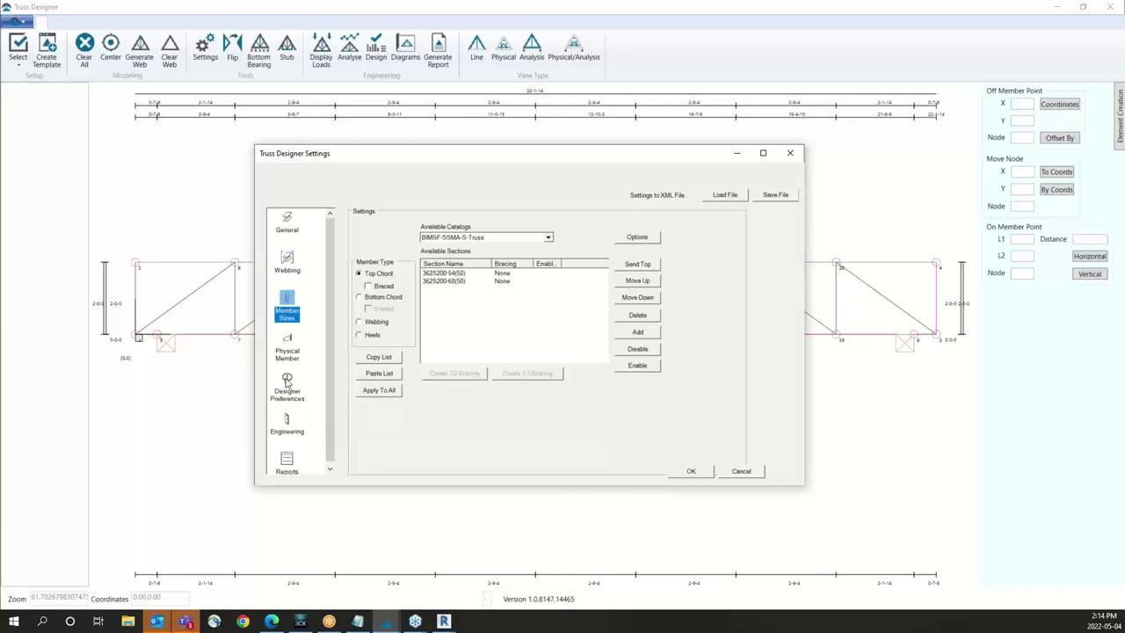
pyautogui.click(291, 431)
# Step: Set the verticals' position to Fixed Width with 2-6-0 spacing, a 1-0-0 minimum chase and an extra vertical at the chase
pyautogui.click(286, 264)
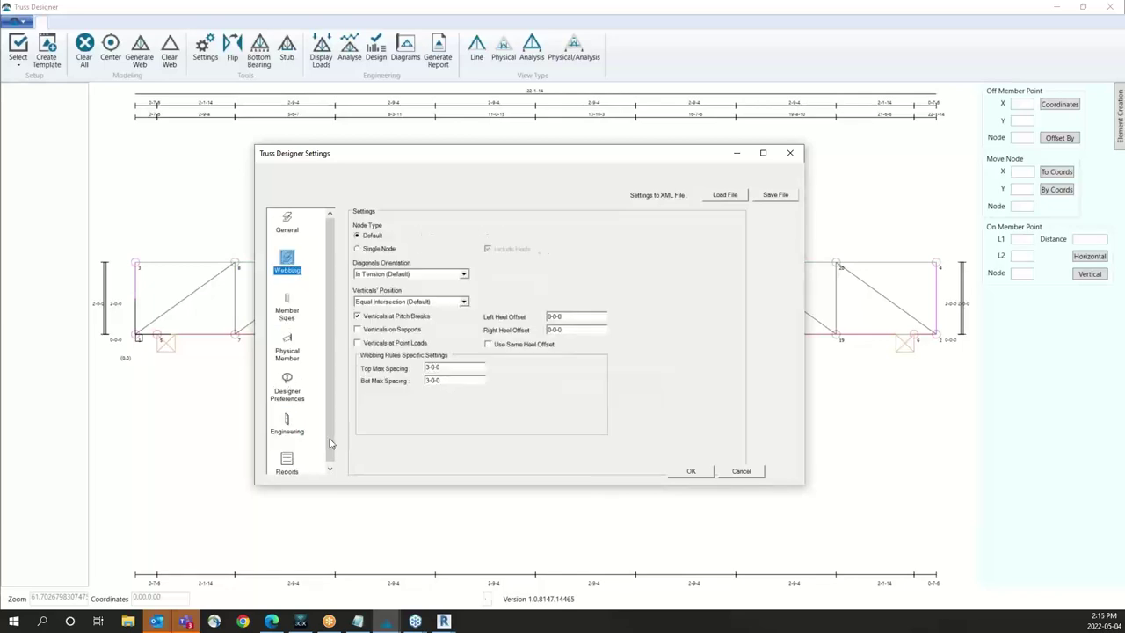
pyautogui.click(464, 301)
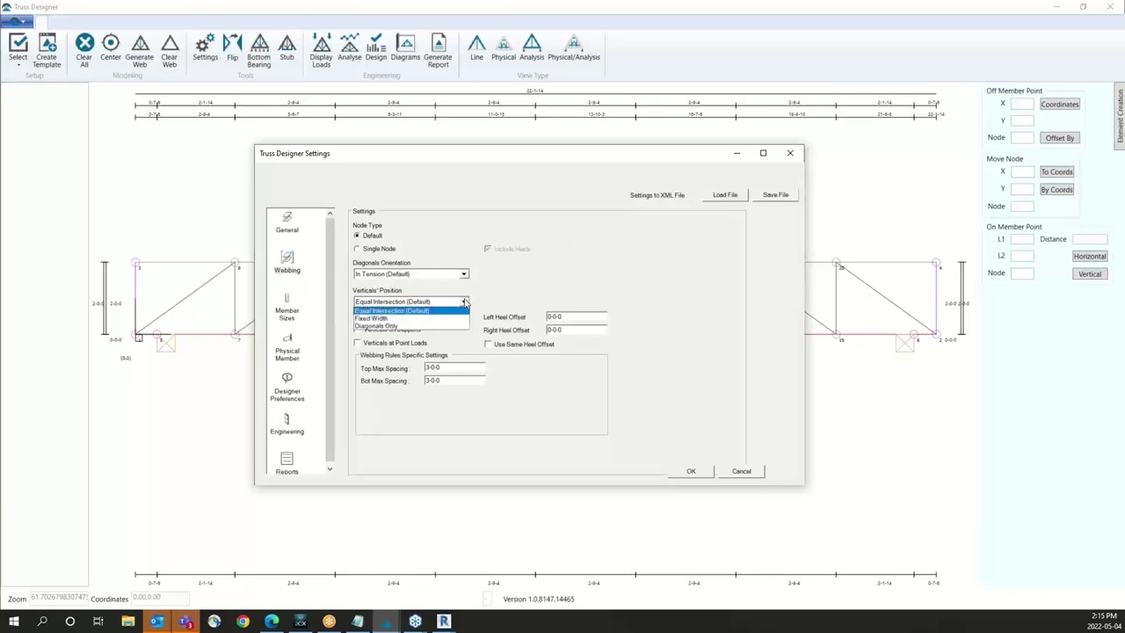
pyautogui.click(430, 319)
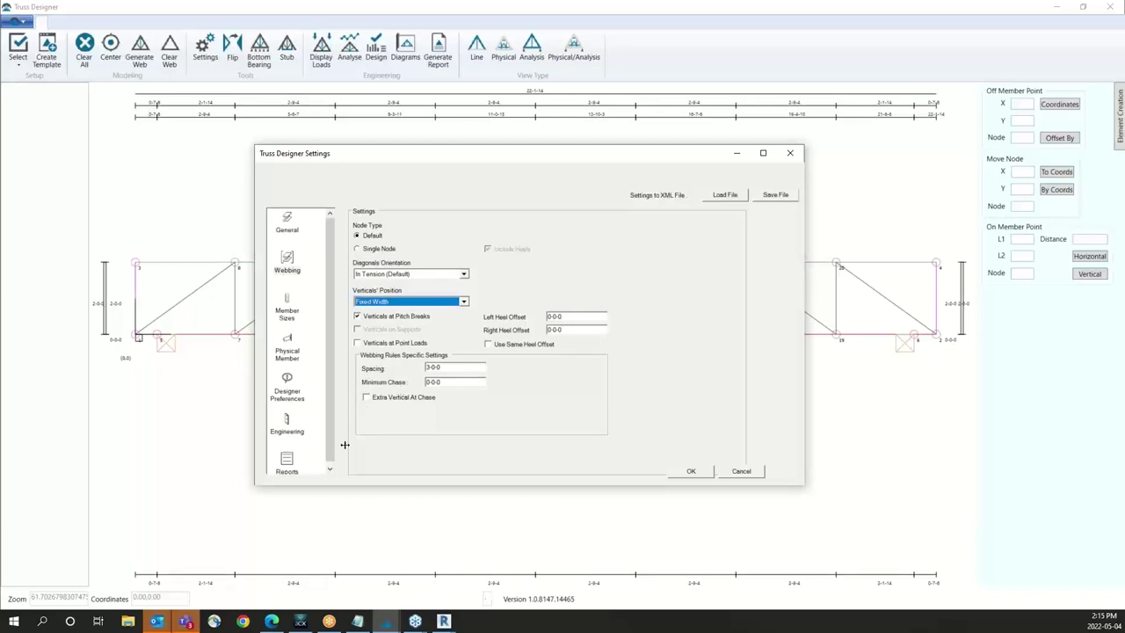
pyautogui.doubleClick(428, 367)
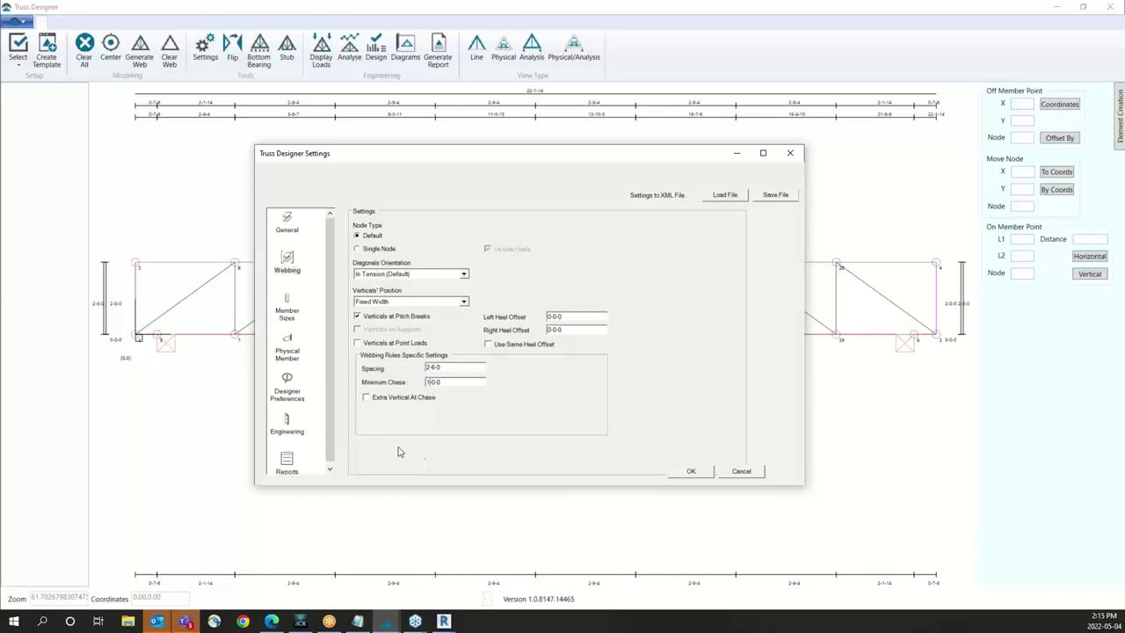
pyautogui.click(367, 399)
# Step: Switch the web type to diagonals with verticals, then clear and regenerate the truss's webbing with the new settings
pyautogui.click(288, 225)
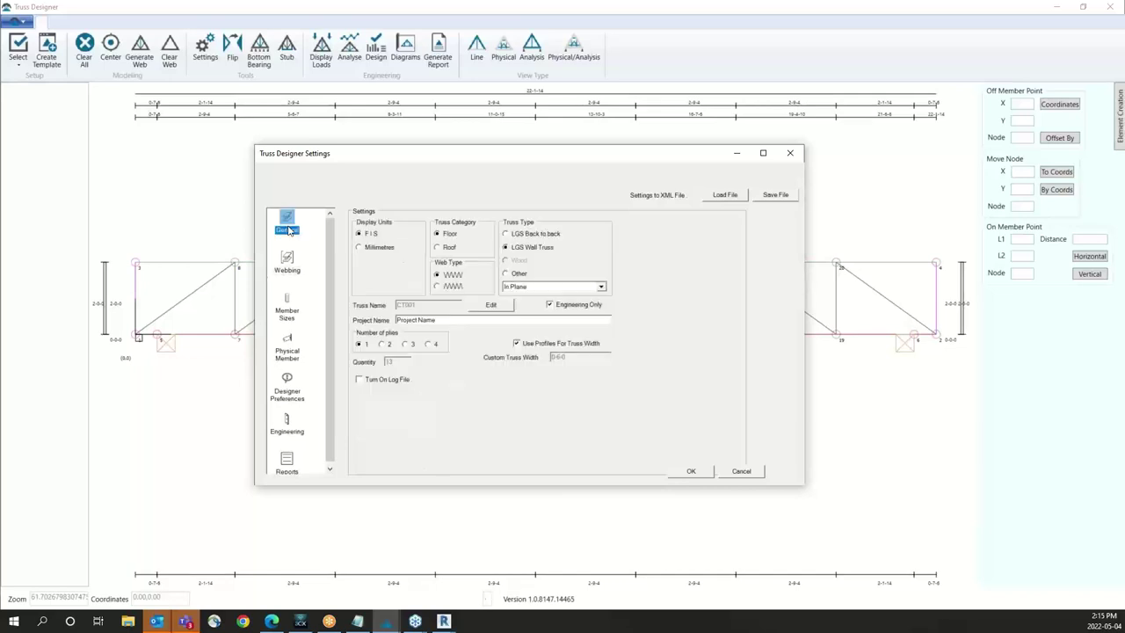
pyautogui.click(444, 287)
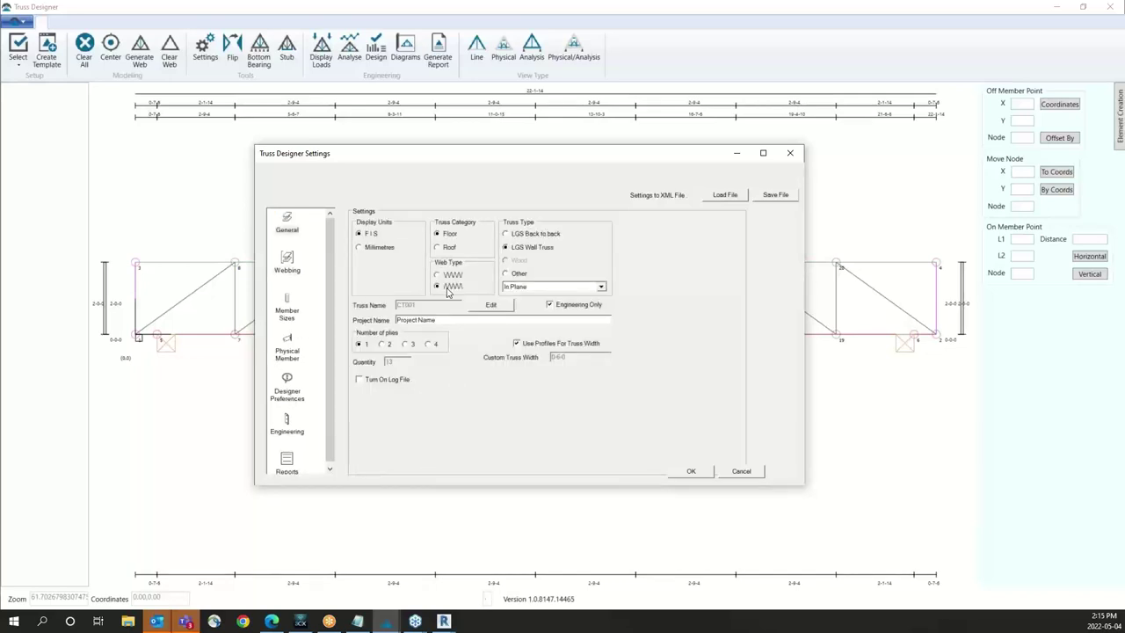
pyautogui.click(694, 471)
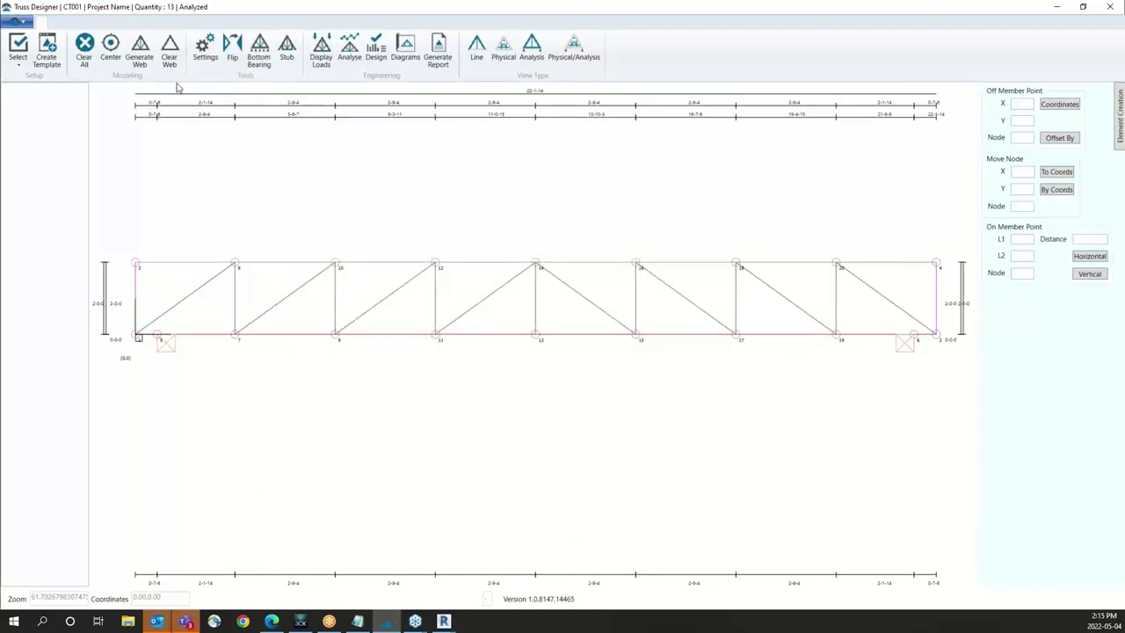
pyautogui.click(169, 53)
pyautogui.click(139, 53)
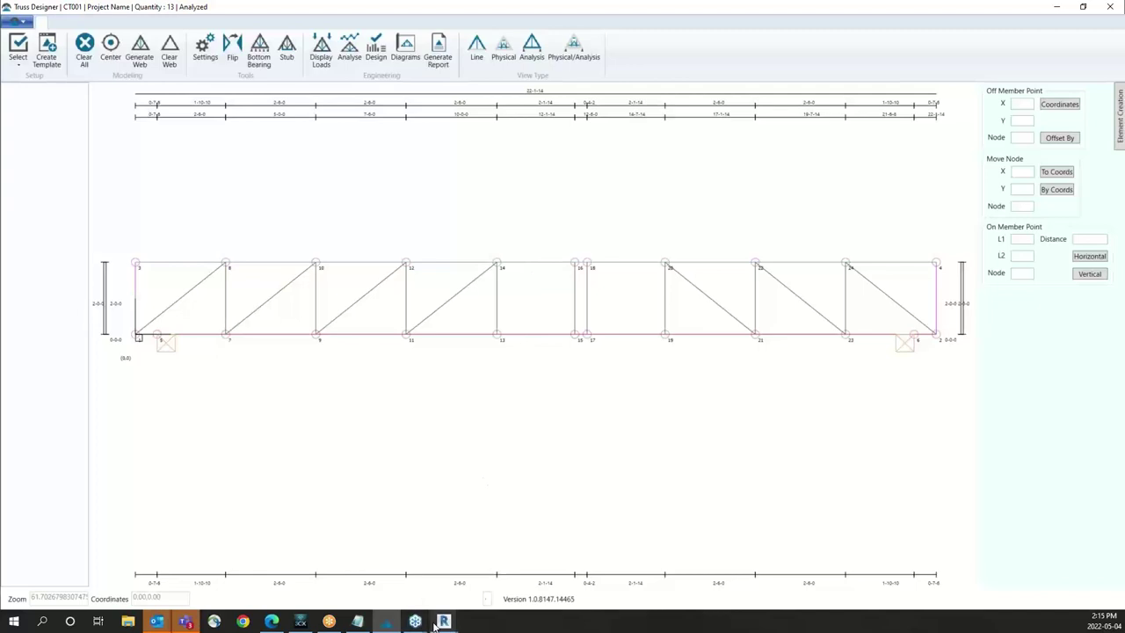
# Step: Check the top chord's profile settings and accept 362S200-68(50)
pyautogui.doubleClick(538, 264)
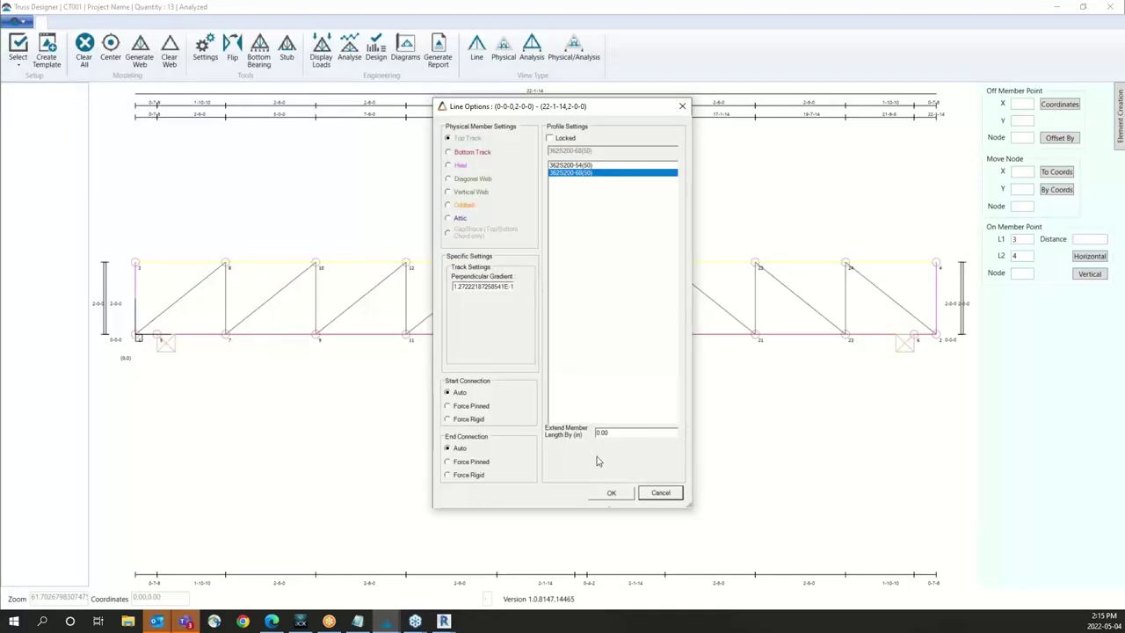
pyautogui.click(611, 494)
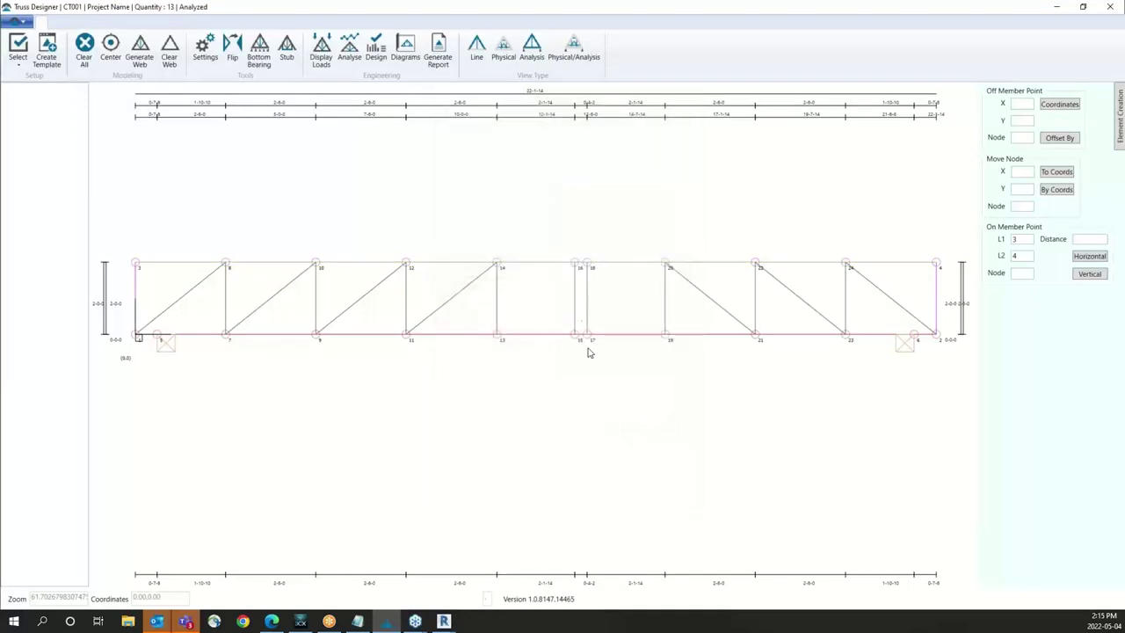
# Step: Open the truss's analysis diagrams, display the CSI (Max) diagram and turn on its details
pyautogui.click(406, 51)
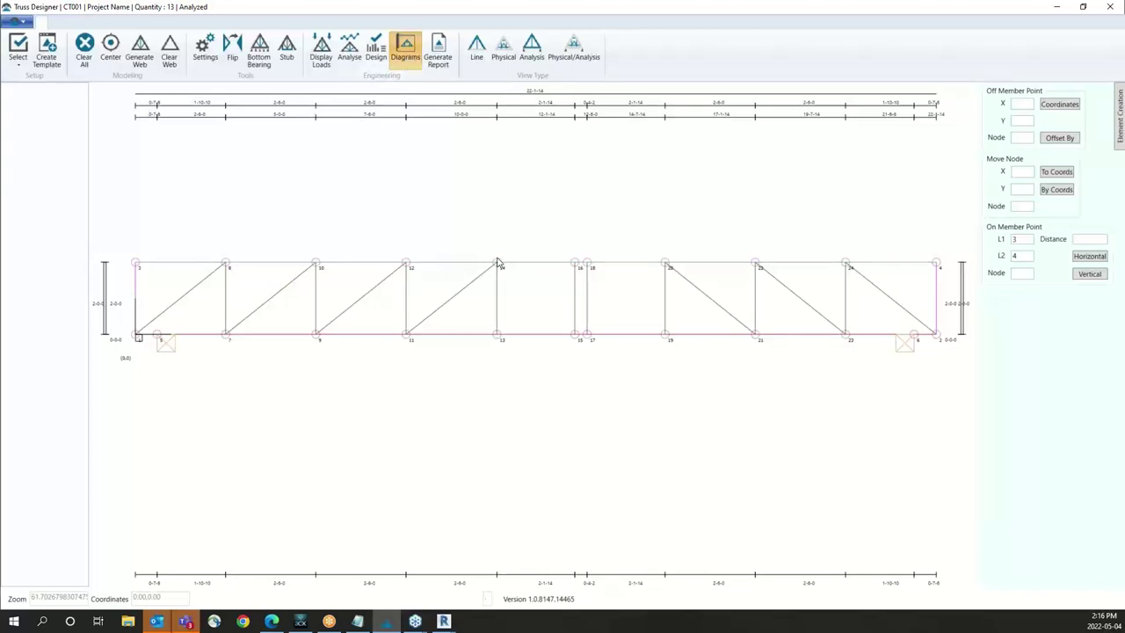
pyautogui.click(409, 74)
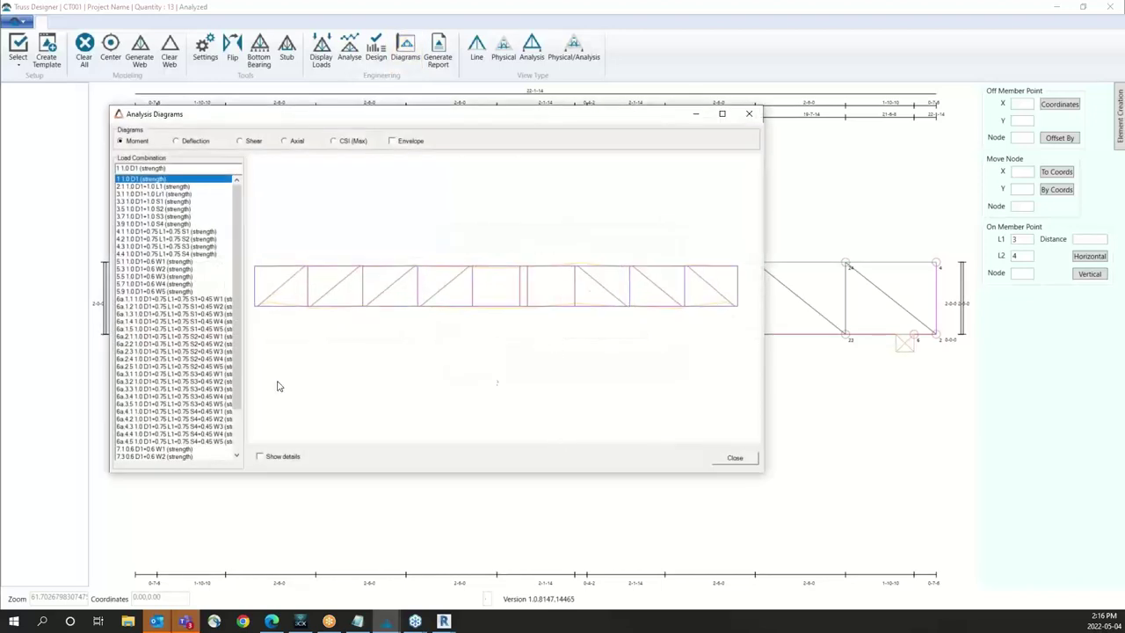
pyautogui.click(334, 142)
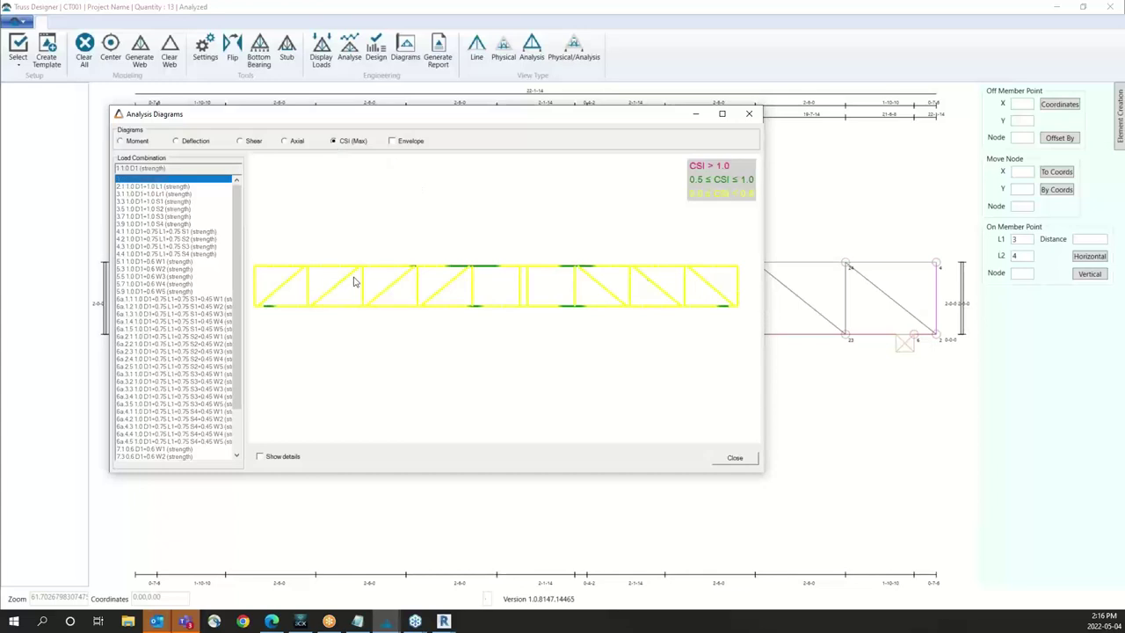
pyautogui.click(259, 456)
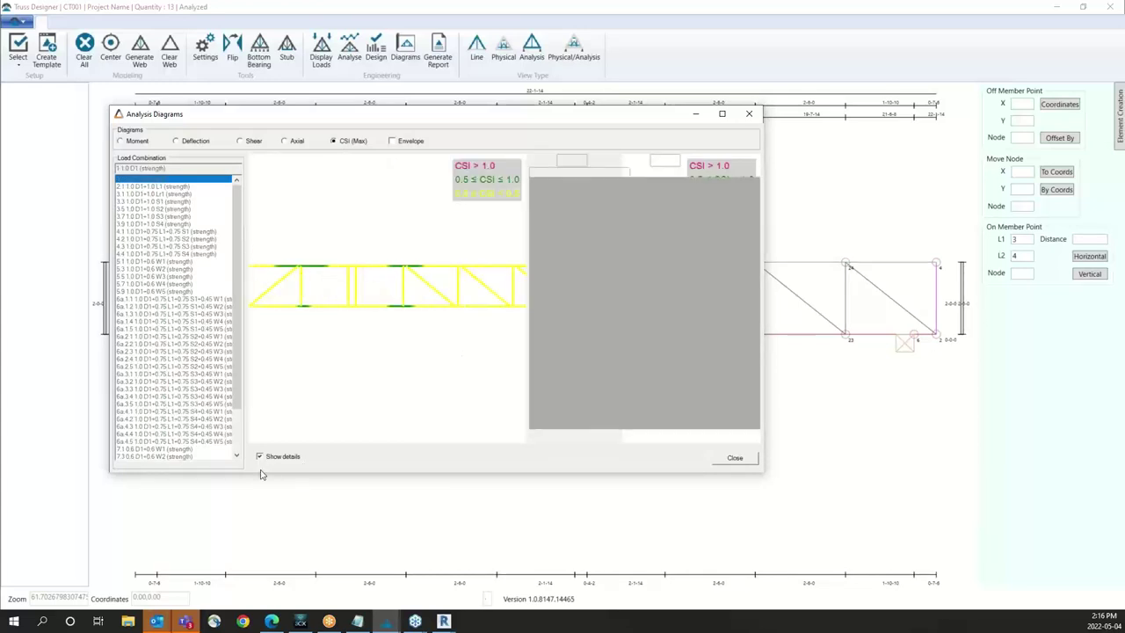
# Step: Enlarge the moment diagram, inspect the design details of a vertical web and the top chord, and close the analysis diagrams
pyautogui.click(123, 140)
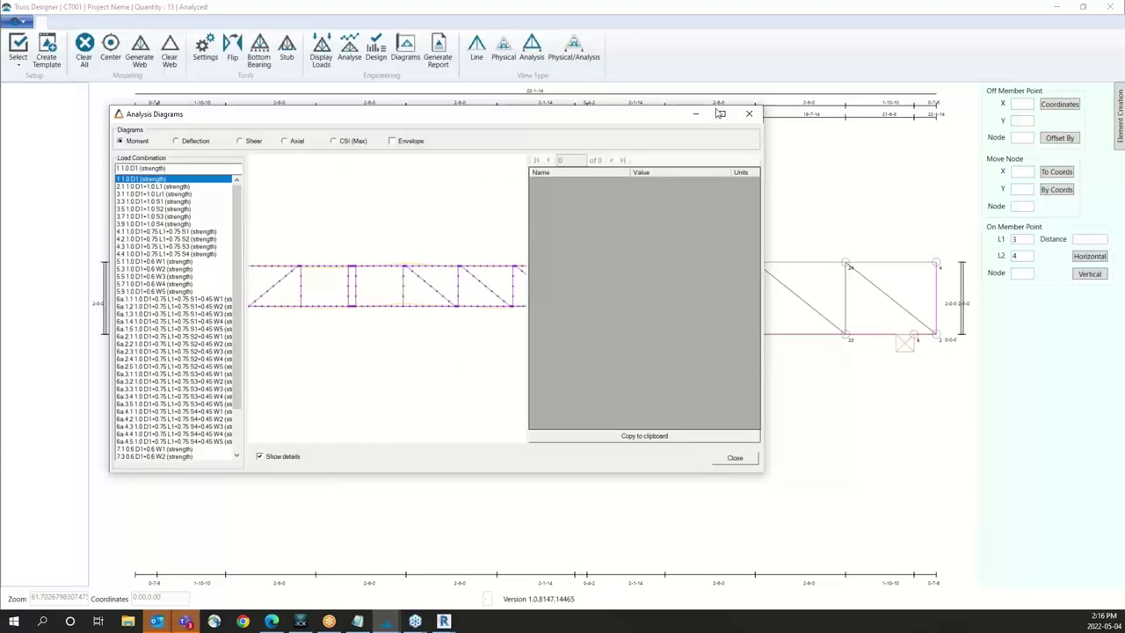
pyautogui.click(722, 113)
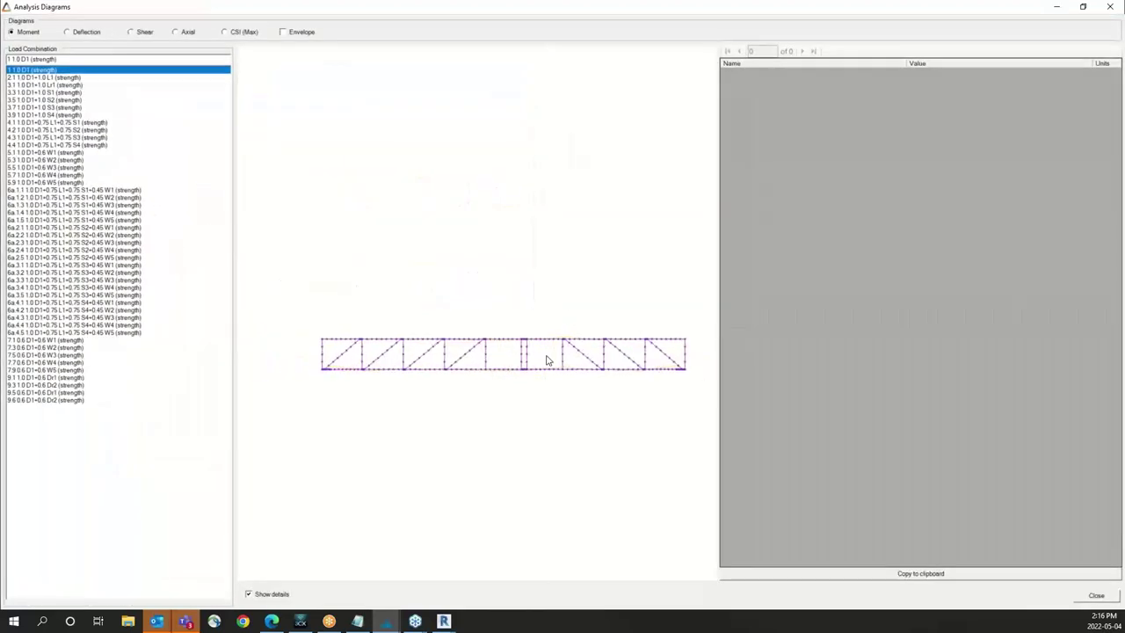
pyautogui.click(562, 357)
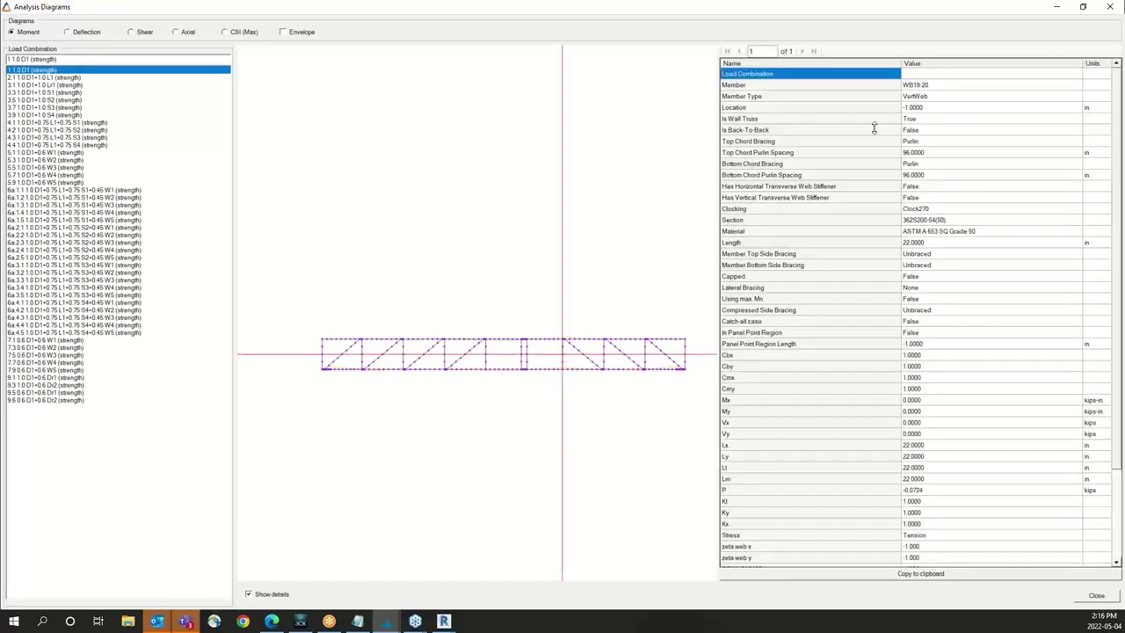
pyautogui.click(585, 341)
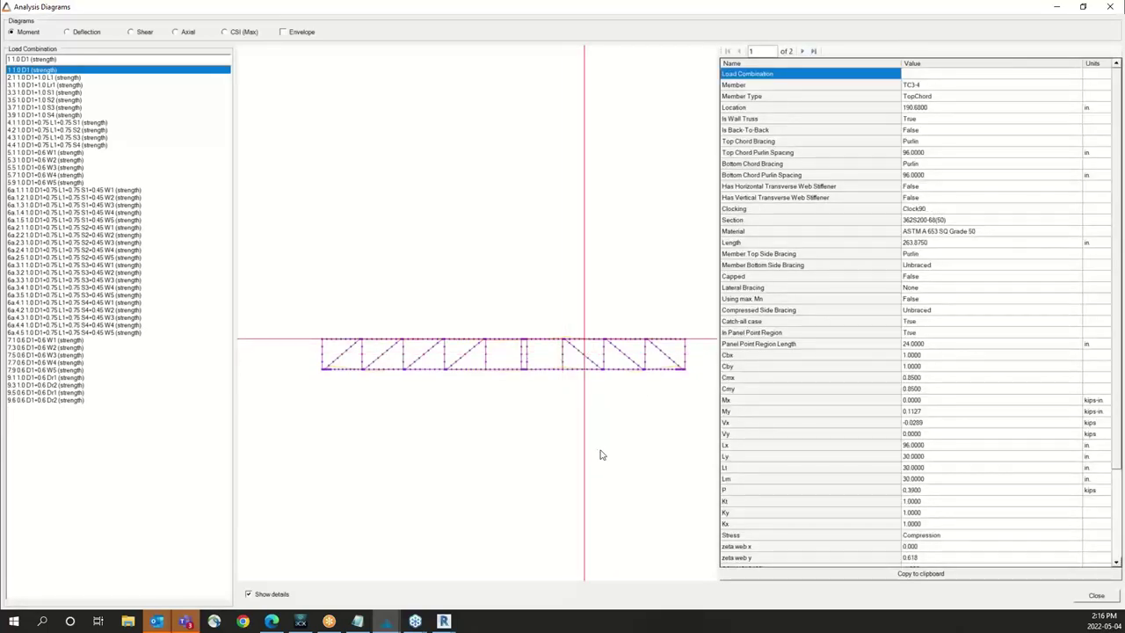
pyautogui.click(1109, 6)
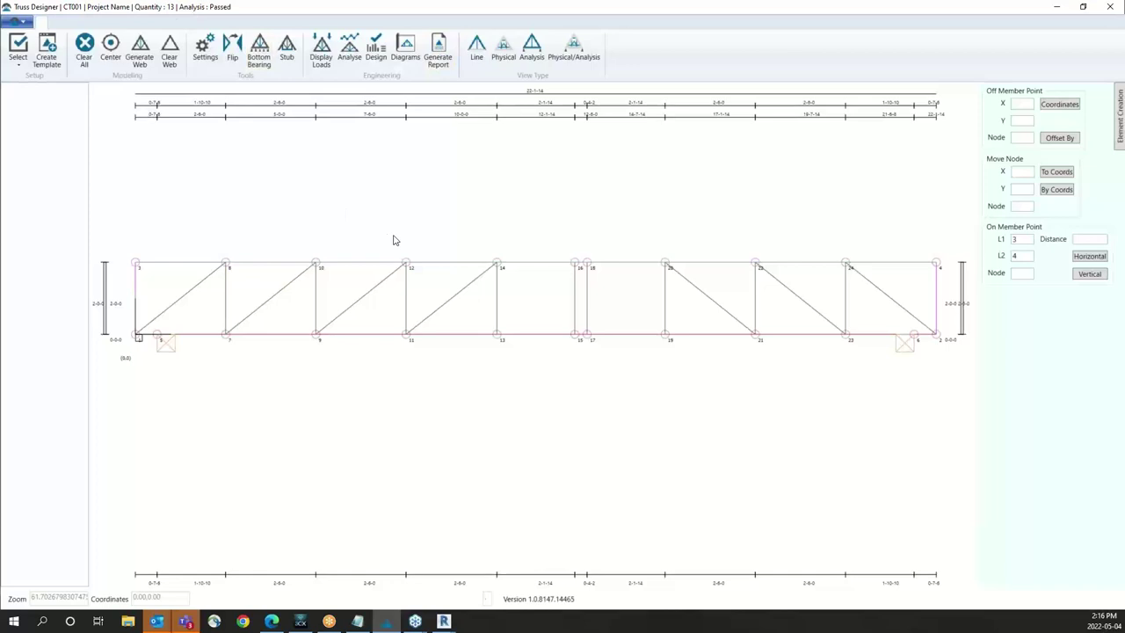
# Step: Generate the truss reports and review the truss drawing, materials and screw counts in F-CT001.pdf
pyautogui.click(439, 54)
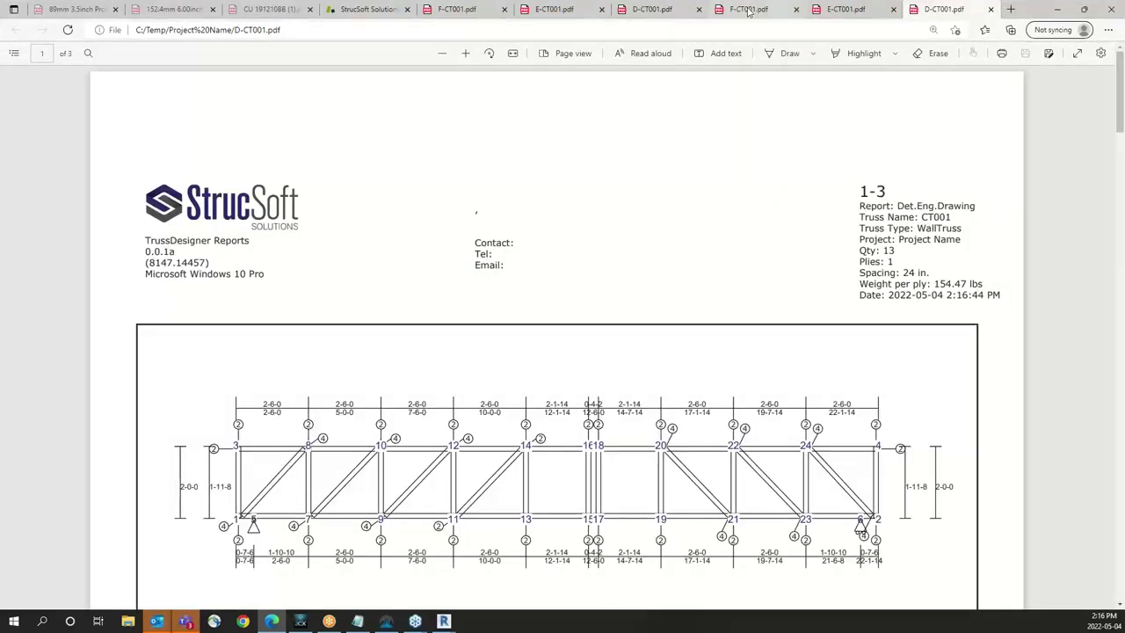
pyautogui.click(749, 9)
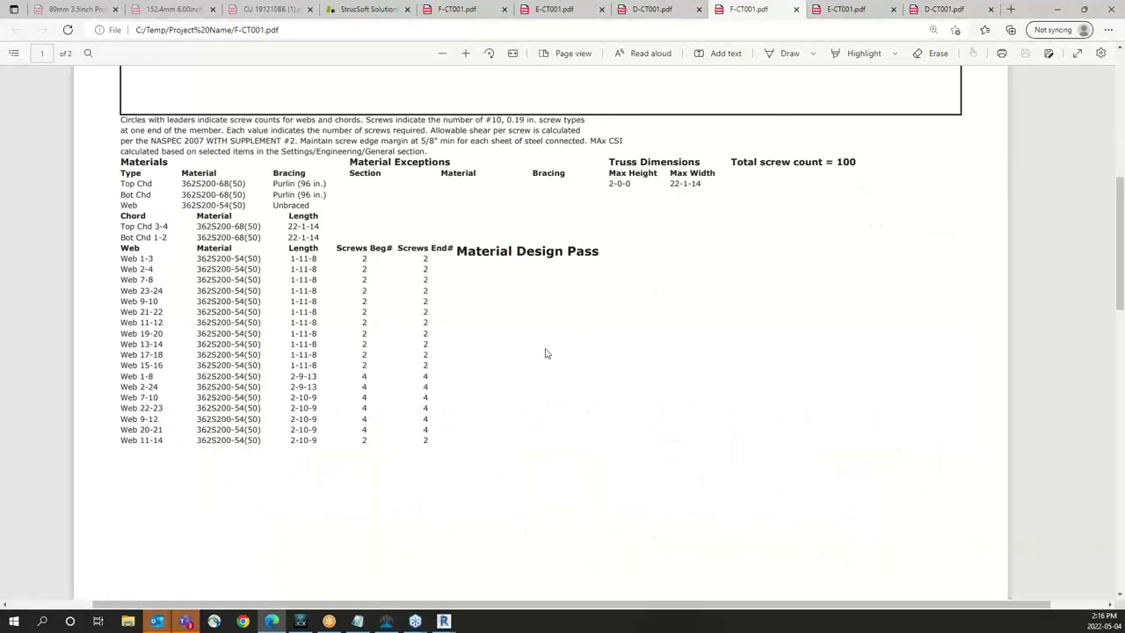
pyautogui.scroll(5, 546, 354)
pyautogui.scroll(-2, 546, 354)
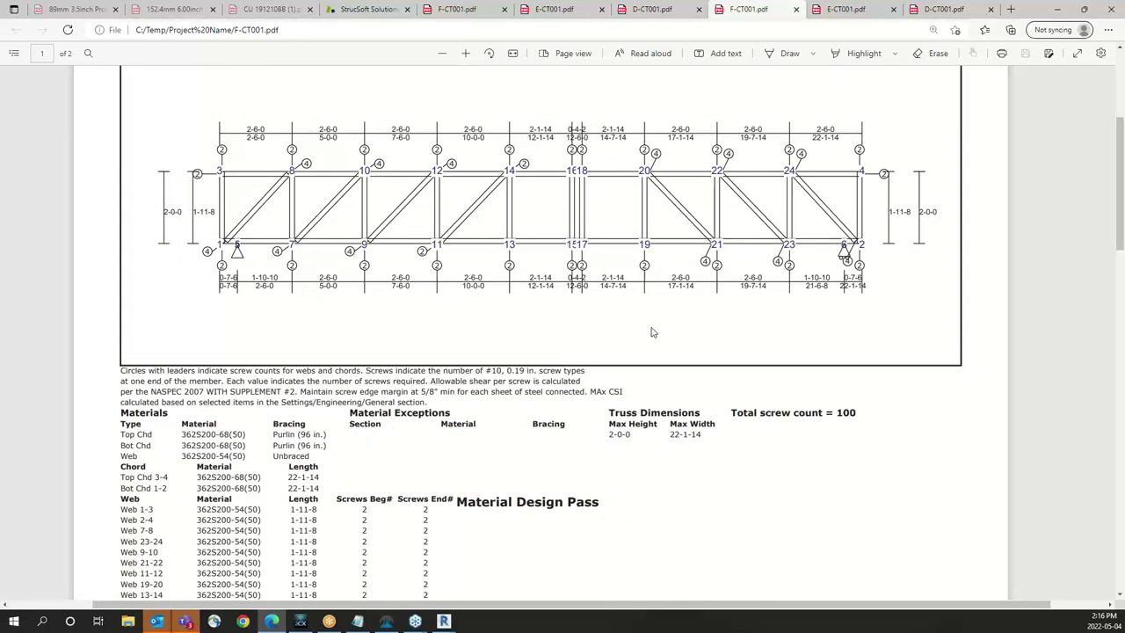
pyautogui.scroll(-2, 651, 332)
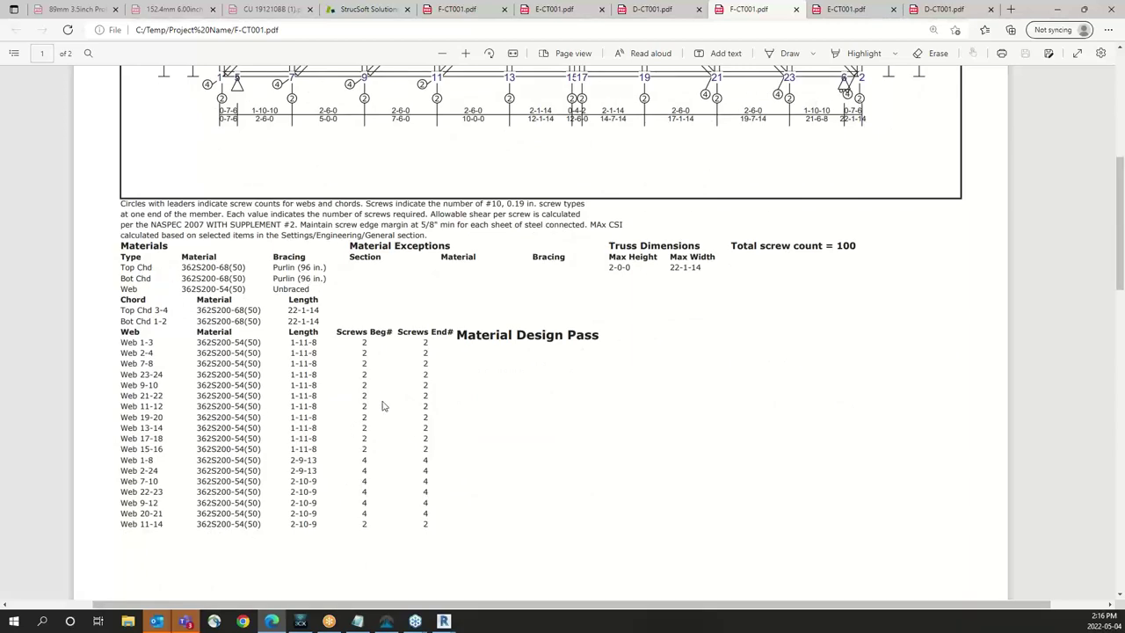
# Step: Review the reactions, load summary and member forces in the E-CT001.pdf report
pyautogui.click(846, 12)
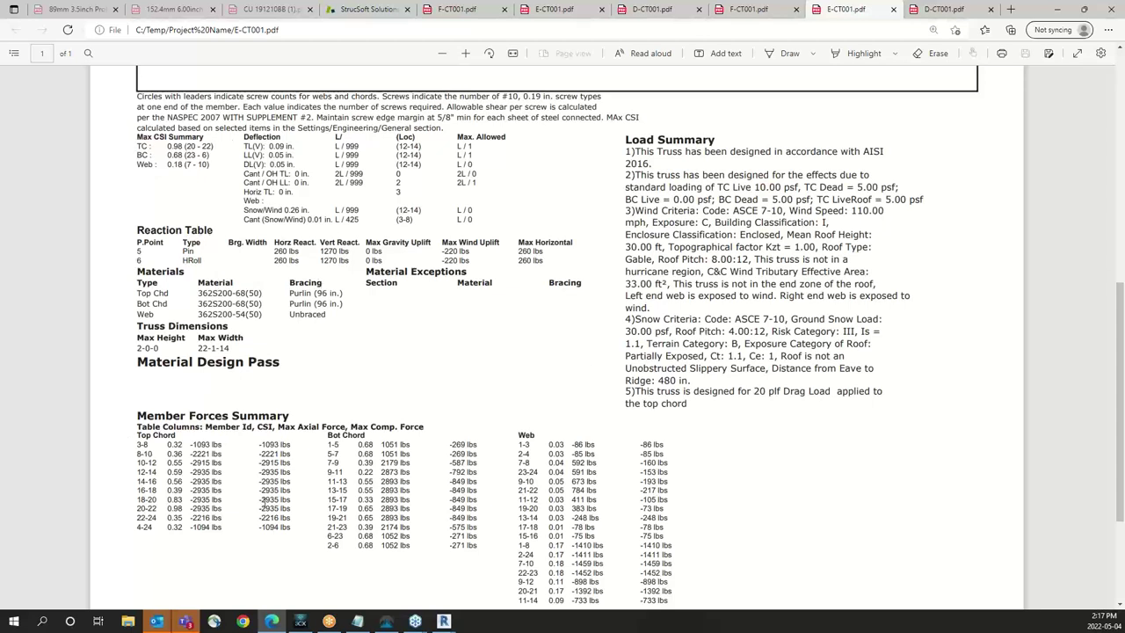
pyautogui.scroll(-5, 266, 504)
pyautogui.scroll(3, 613, 296)
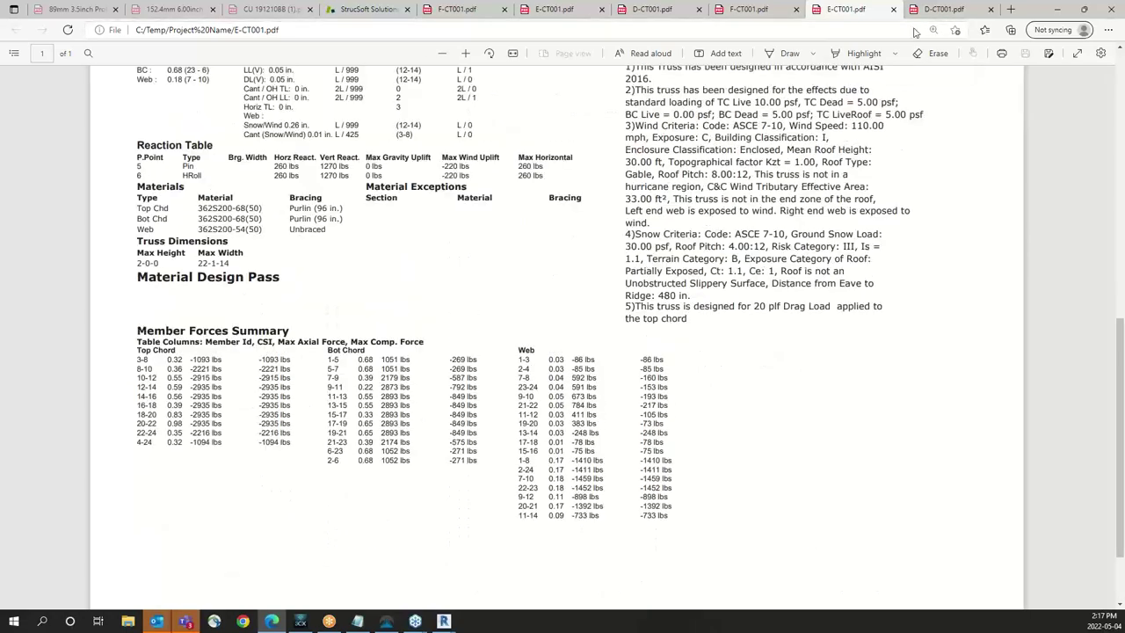
# Step: Read through the detailed engineering report D-CT001.pdf down to its load combinations, and return to the truss
pyautogui.hotkey('ctrl', 'Tab')
pyautogui.scroll(-10, 595, 308)
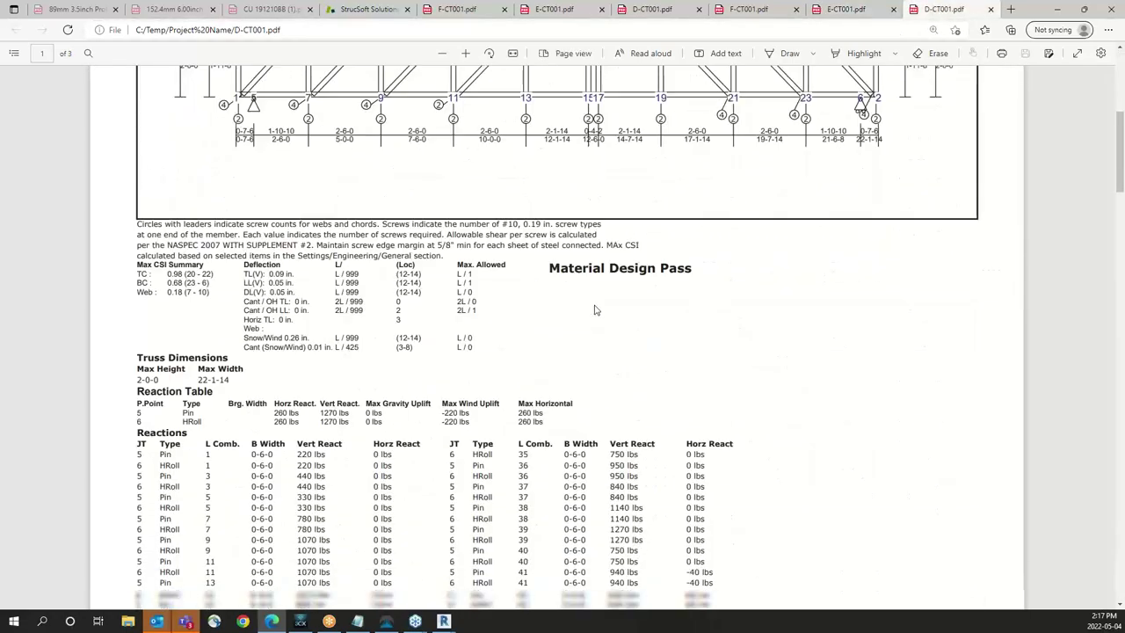
pyautogui.scroll(-9, 595, 309)
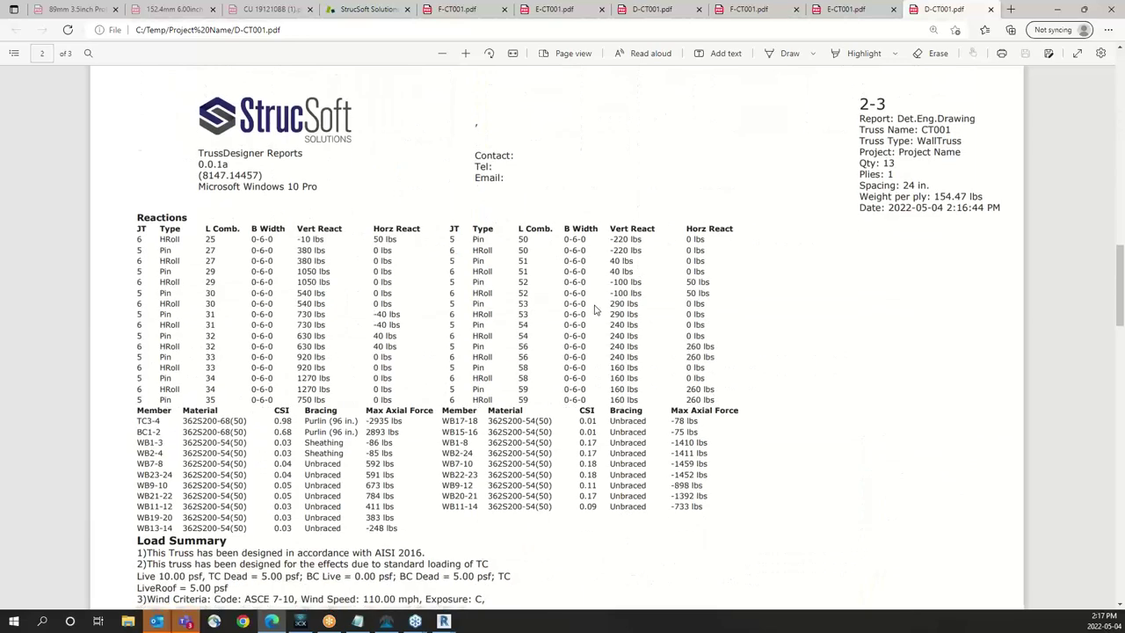
pyautogui.scroll(-10, 595, 309)
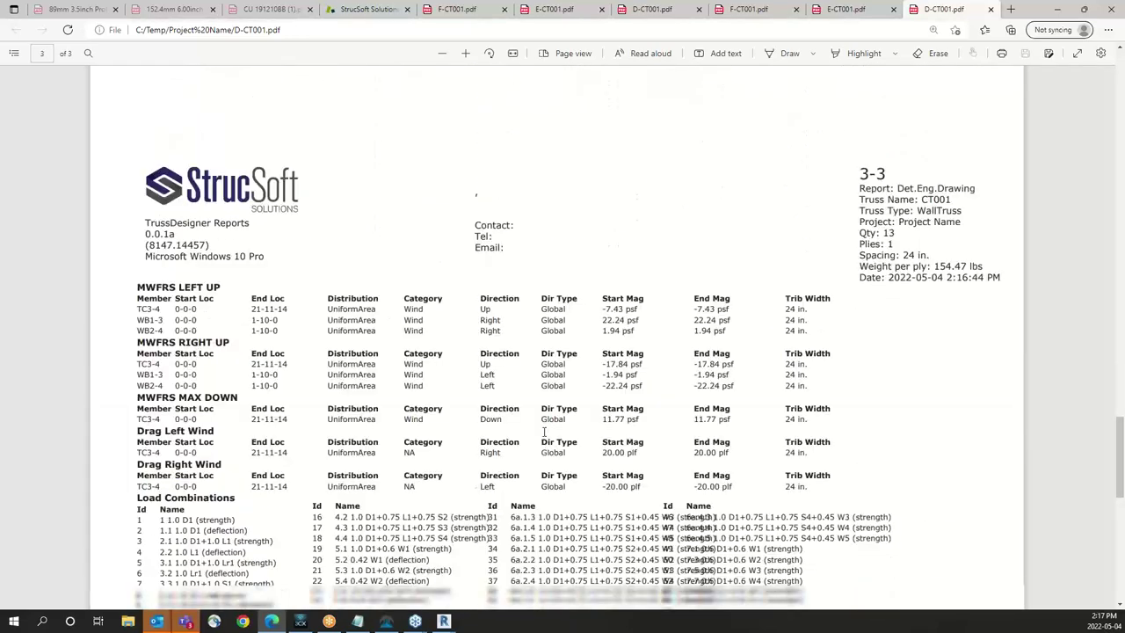
pyautogui.click(1058, 9)
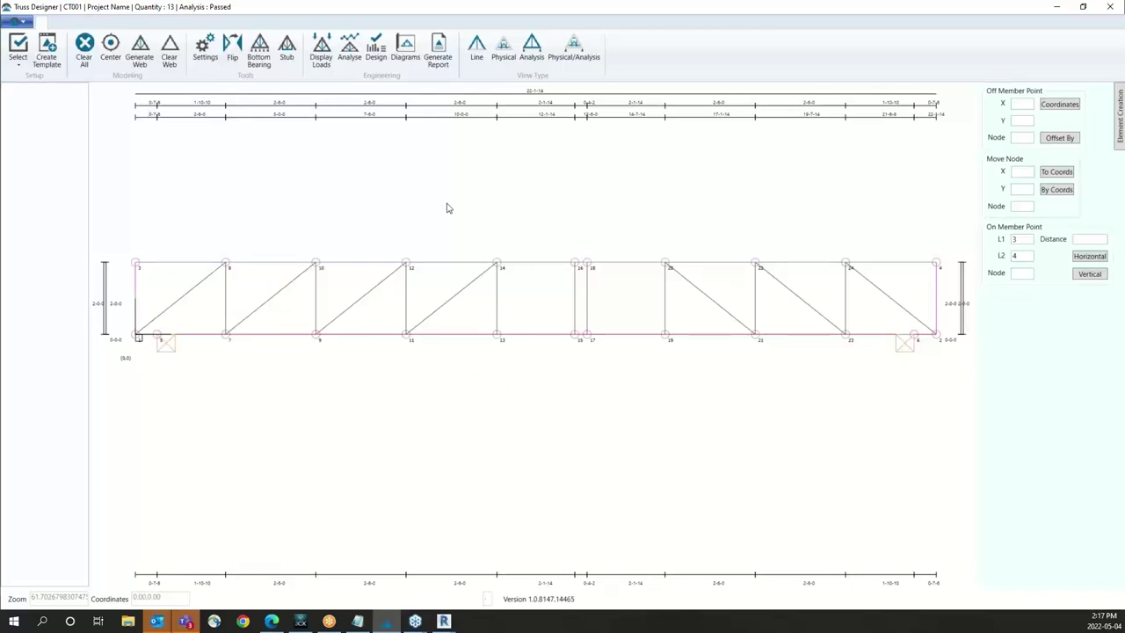
pyautogui.click(444, 621)
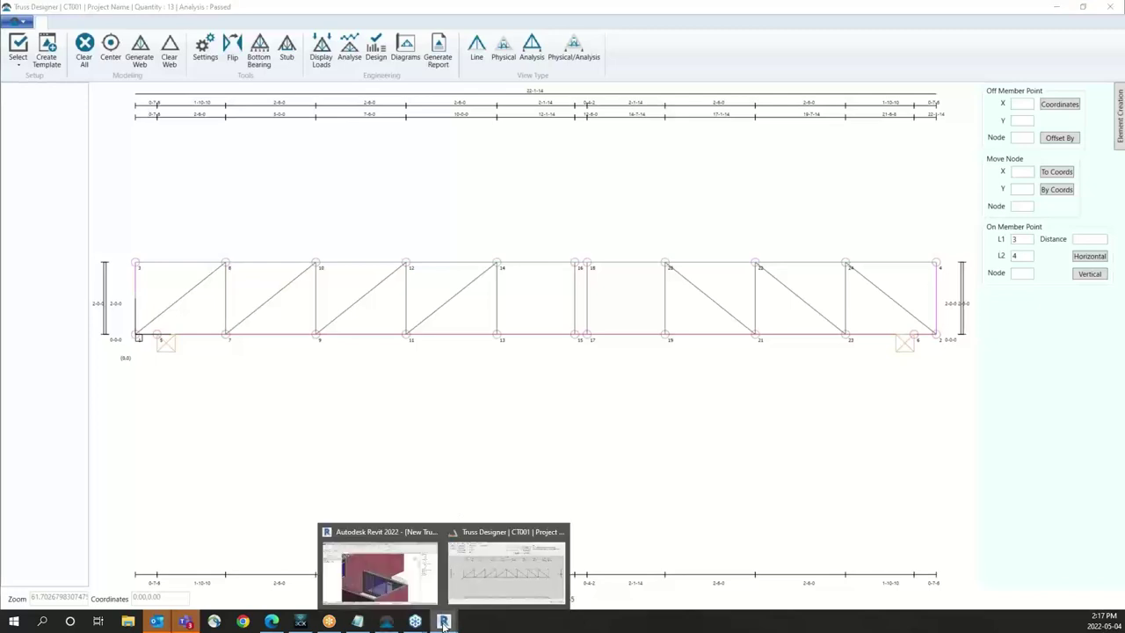
pyautogui.click(367, 419)
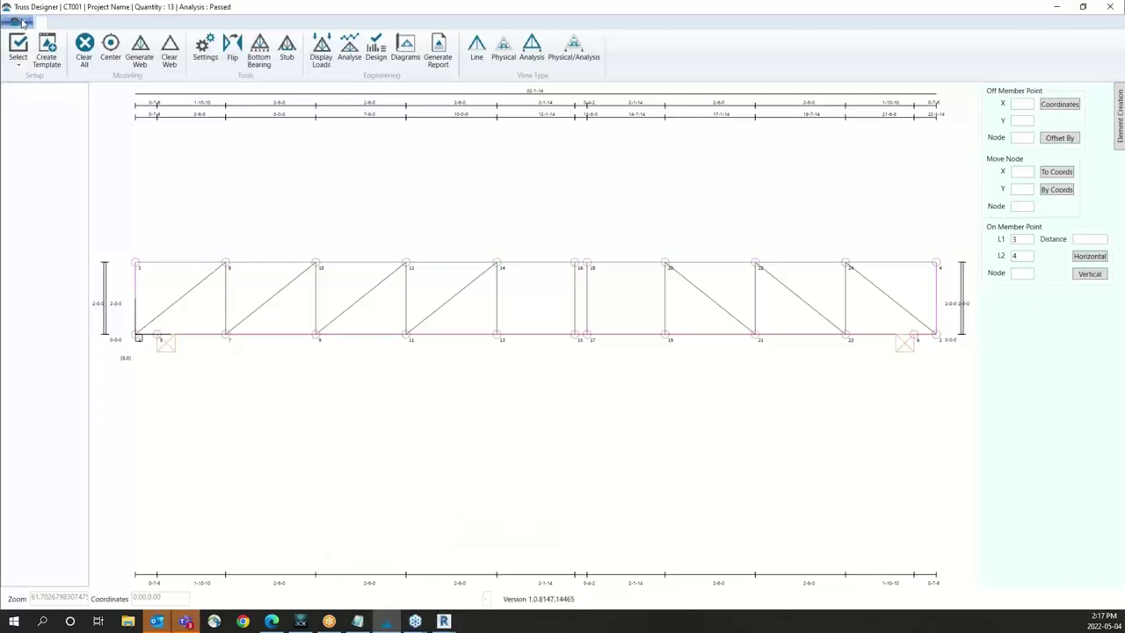
pyautogui.click(22, 22)
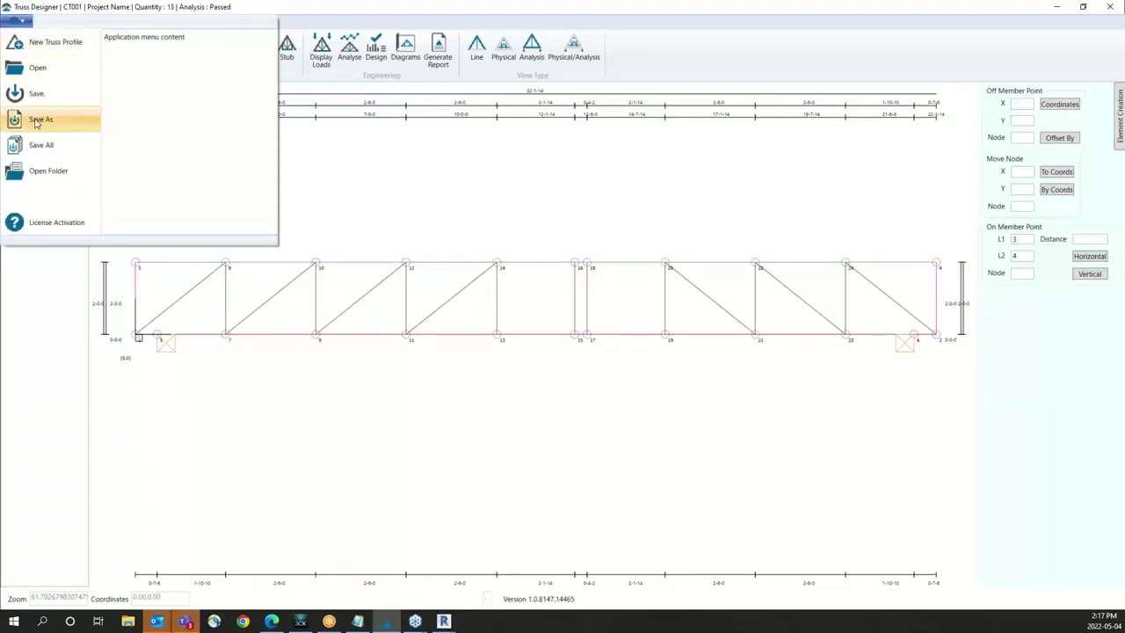
# Step: Switch to Revit, create the truss in the model and have its duplicate CT001 tag renamed automatically
pyautogui.click(444, 621)
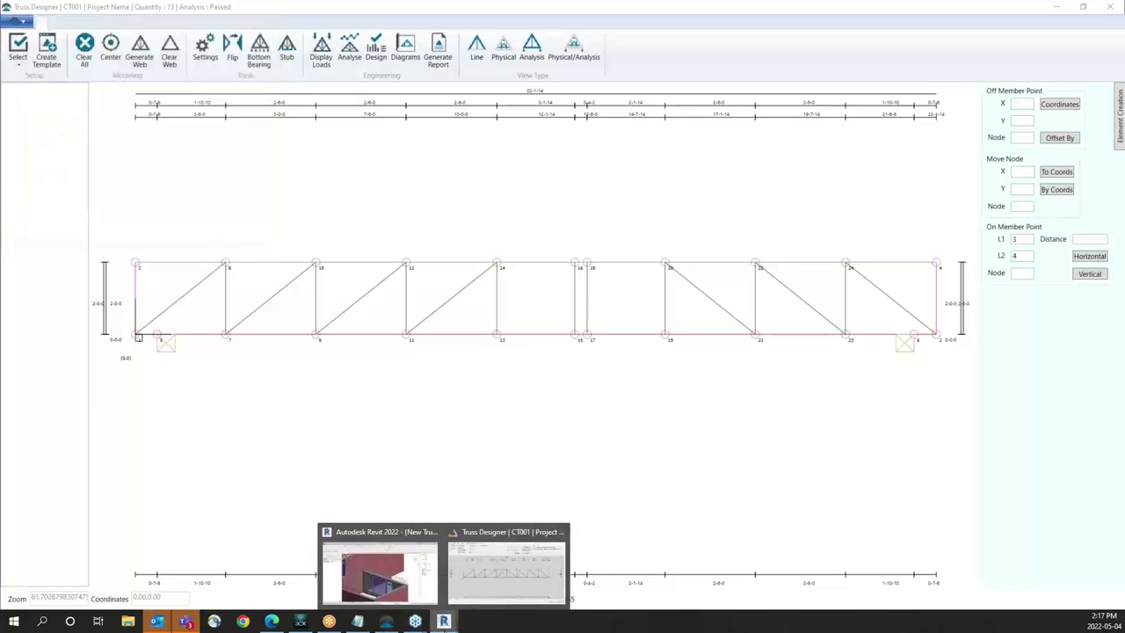
pyautogui.click(464, 605)
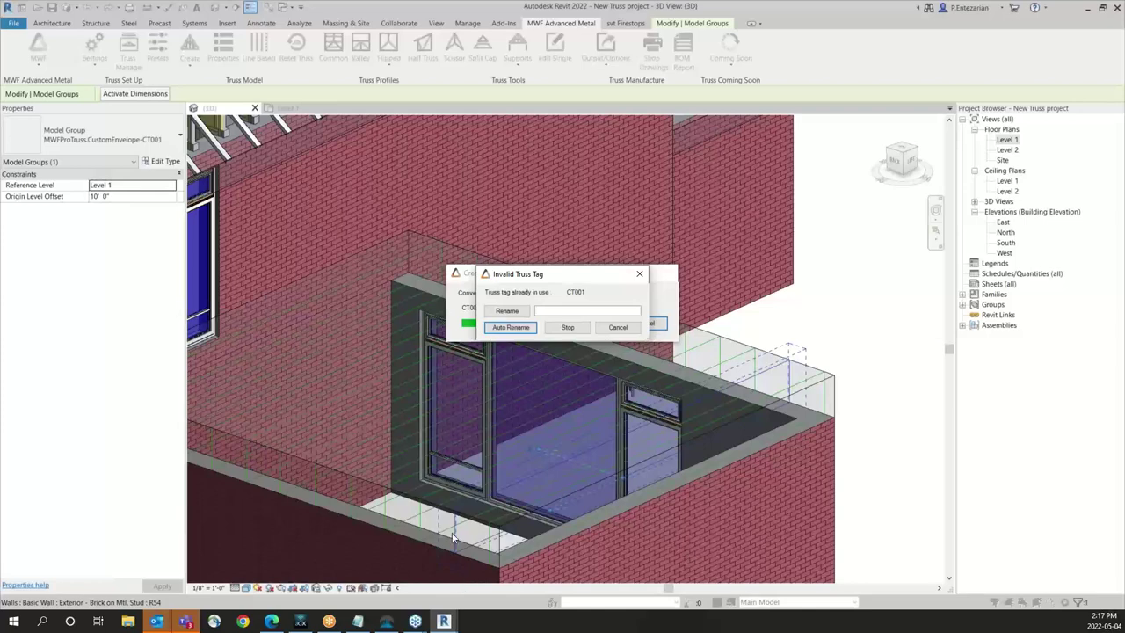
pyautogui.click(510, 328)
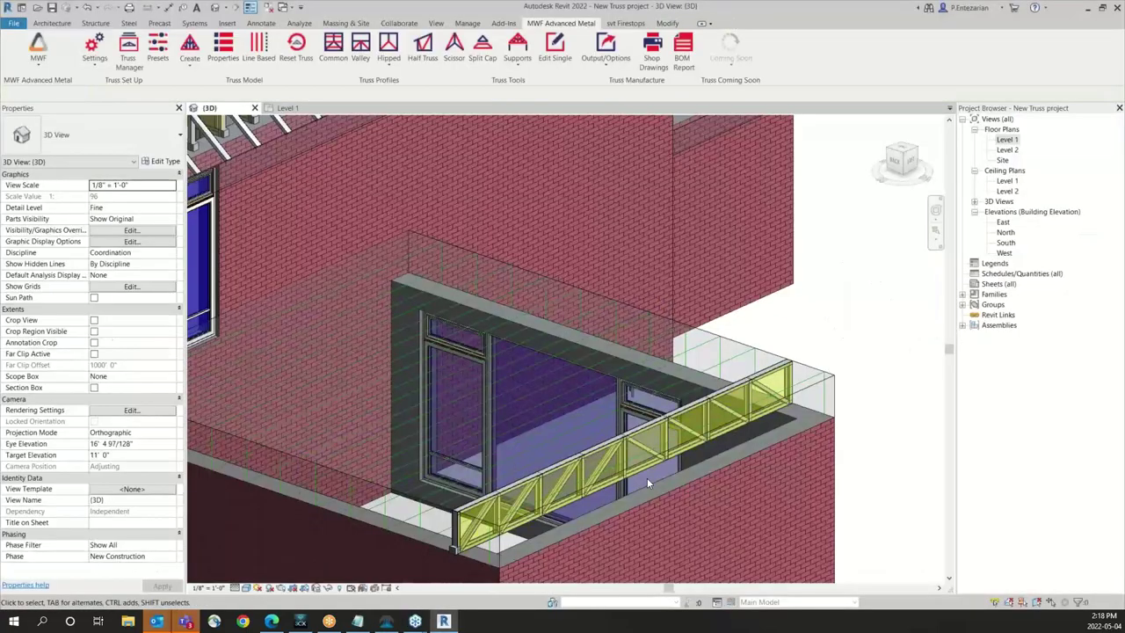
# Step: Select the newly created truss assembly in the 3D view, examine its layout in Truss Designer and close that window
pyautogui.scroll(3, 549, 547)
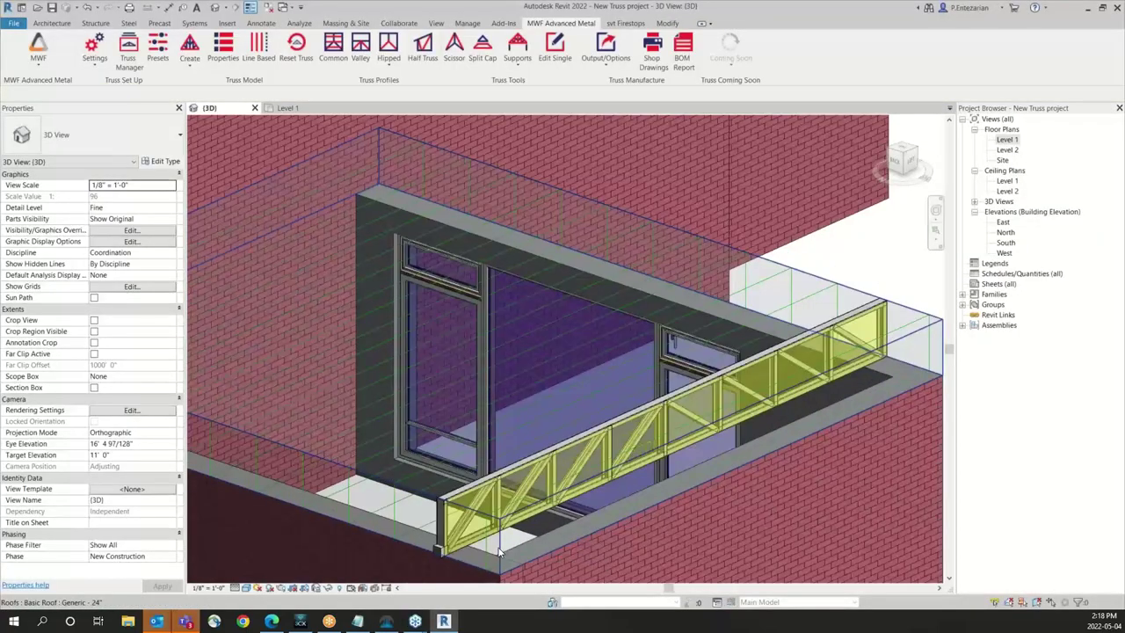
pyautogui.scroll(2, 495, 545)
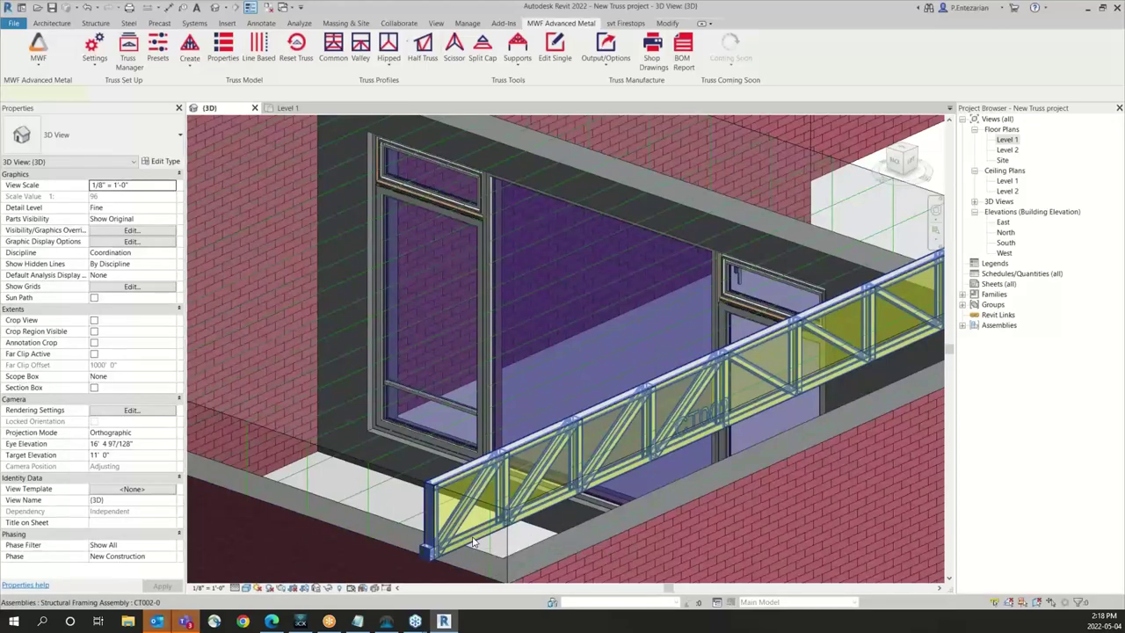
pyautogui.click(473, 542)
pyautogui.scroll(-3, 520, 410)
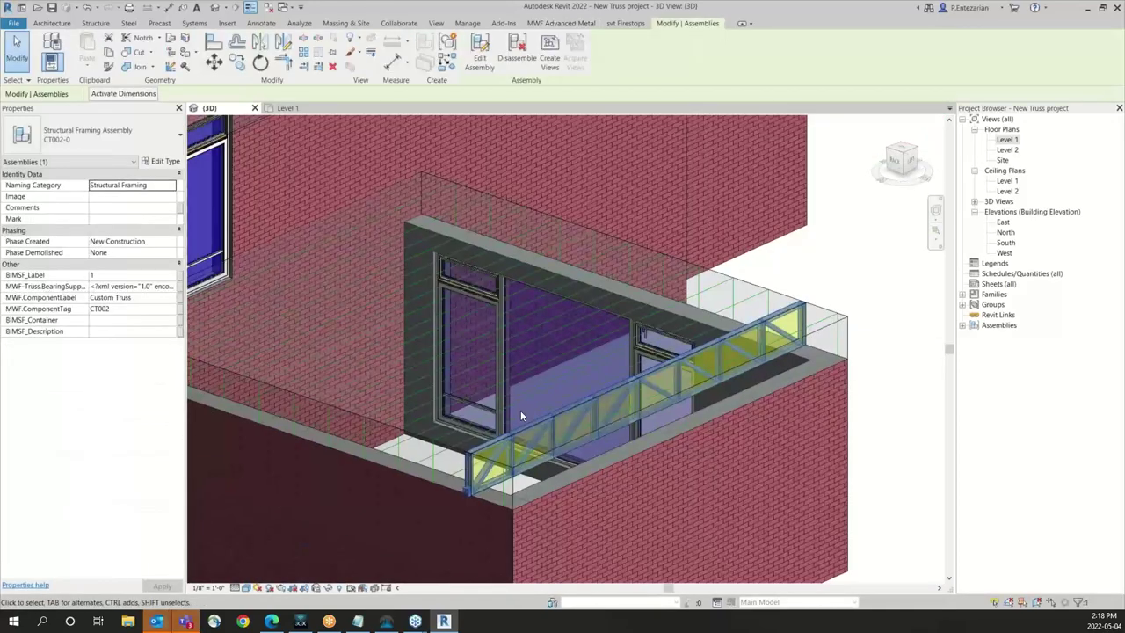
pyautogui.click(562, 23)
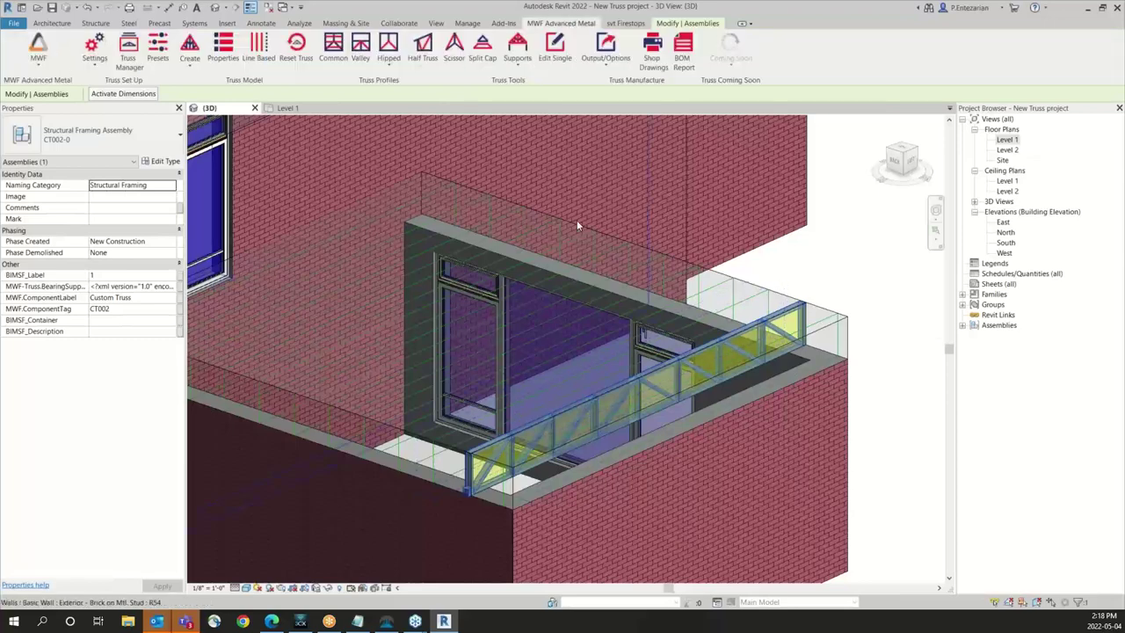
pyautogui.click(95, 69)
pyautogui.click(79, 114)
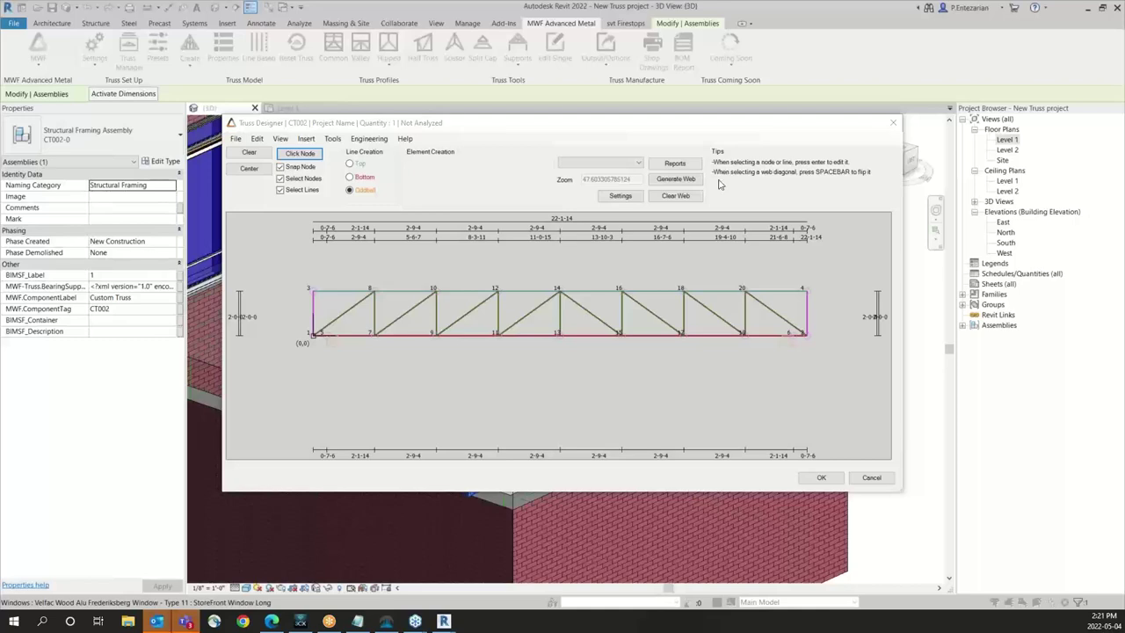
pyautogui.click(894, 124)
# Step: Select one of the panel's floor trusses, T003-4, in the 3D view and open its properties in Truss Designer
pyautogui.keyDown('shift'); pyautogui.moveTo(571, 325); pyautogui.dragTo(457, 413, button='middle'); pyautogui.keyUp('shift')
pyautogui.scroll(5, 419, 393)
pyautogui.scroll(6, 540, 299)
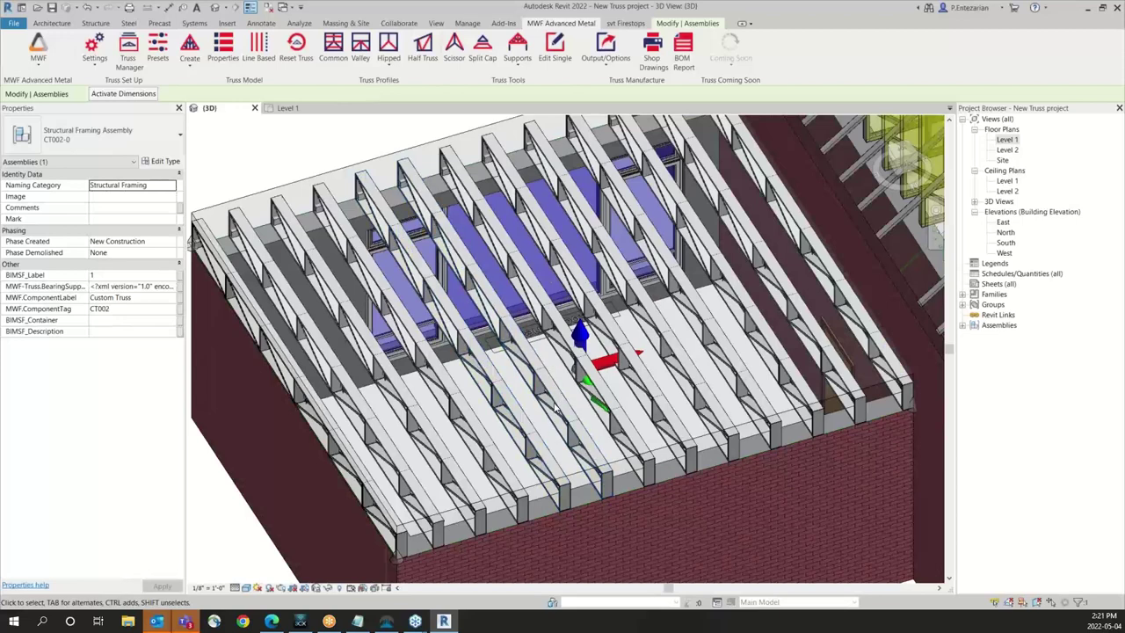
pyautogui.click(530, 470)
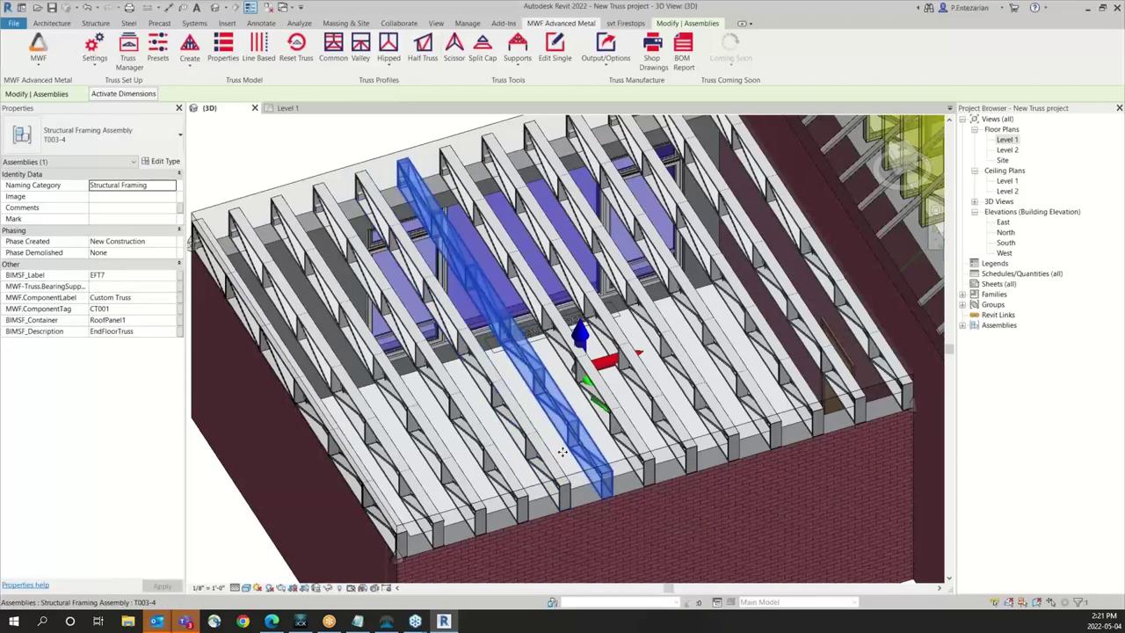
pyautogui.click(222, 48)
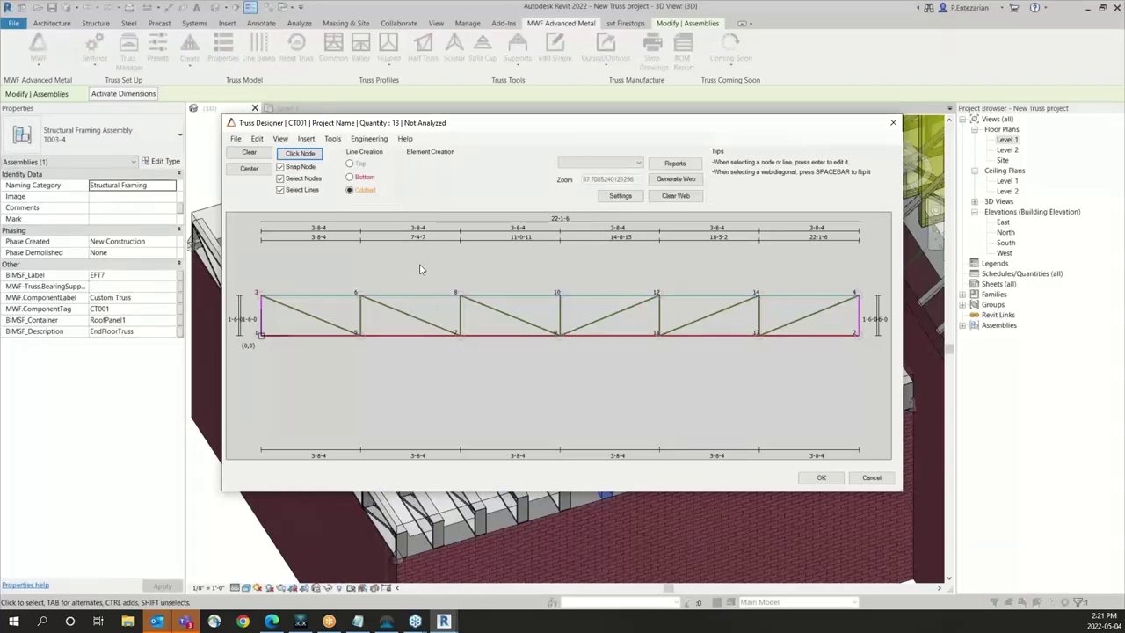
# Step: Add supports at the bottom chord's two end nodes, a horizontal roller at node 1 and a pin at node 2
pyautogui.click(260, 341)
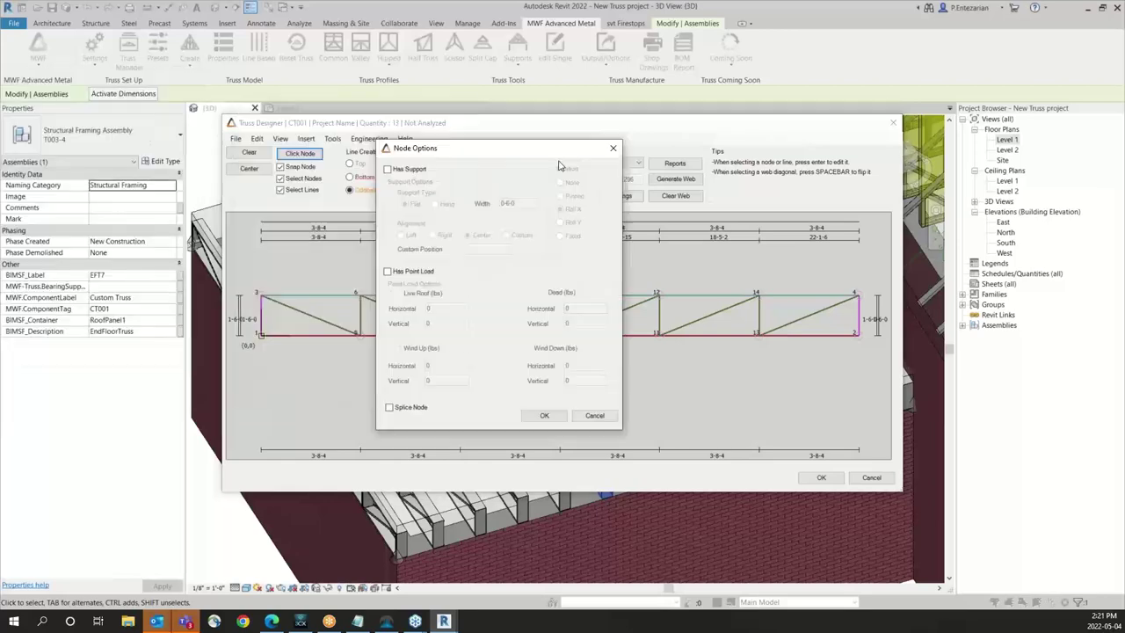
pyautogui.click(427, 175)
pyautogui.click(567, 422)
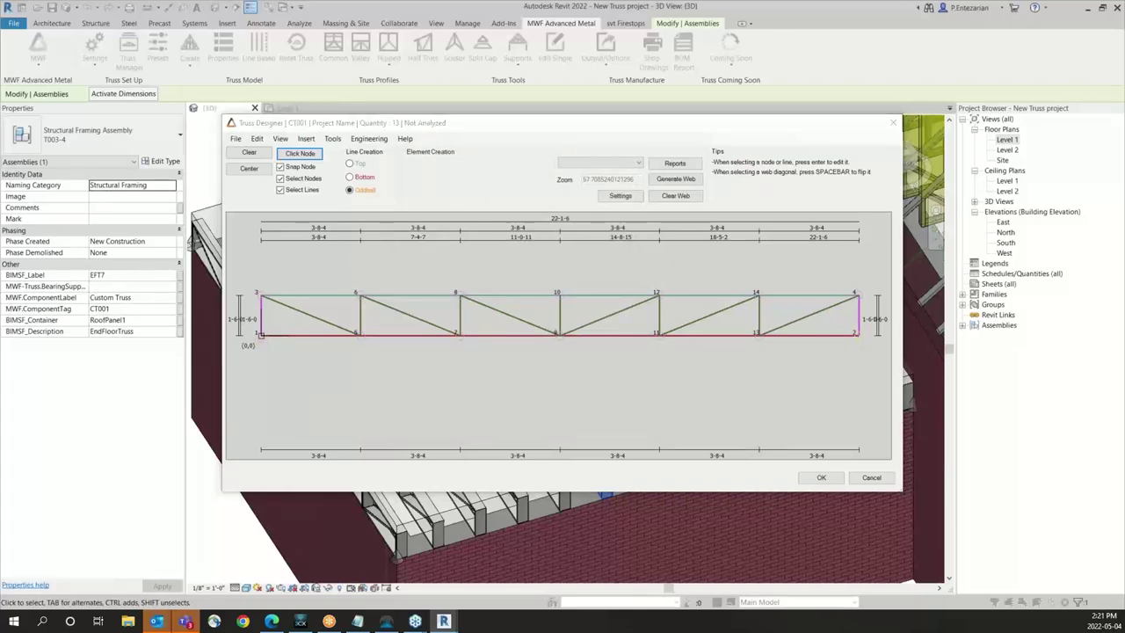
pyautogui.click(418, 141)
pyautogui.click(593, 169)
pyautogui.click(570, 387)
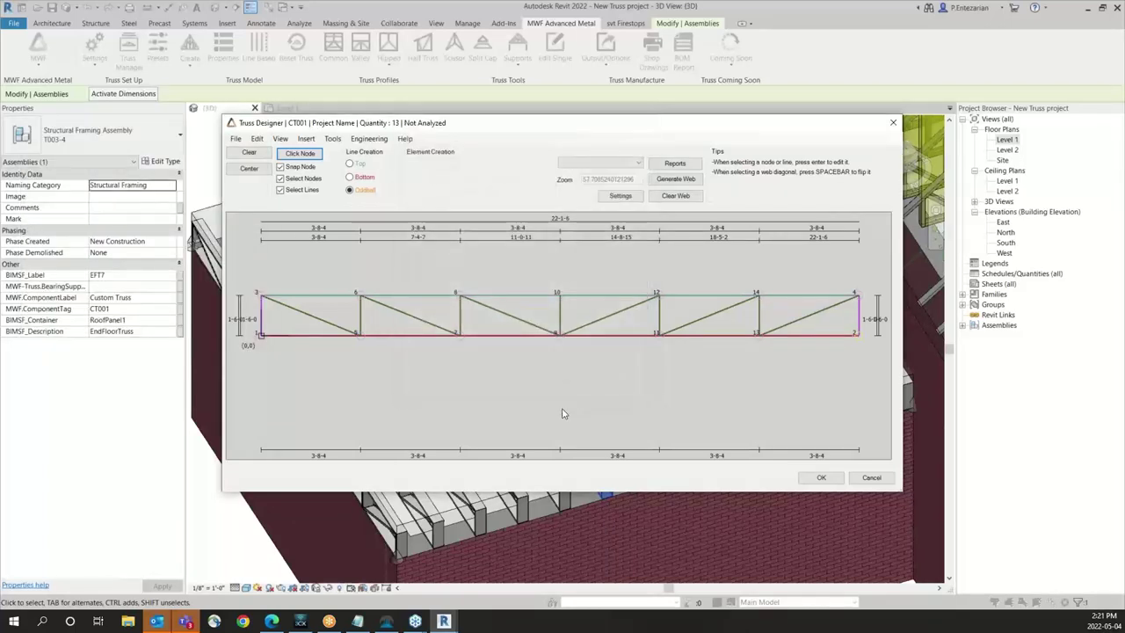
# Step: Load the truss settings from a saved XML file, and clear and regenerate the truss web
pyautogui.click(620, 195)
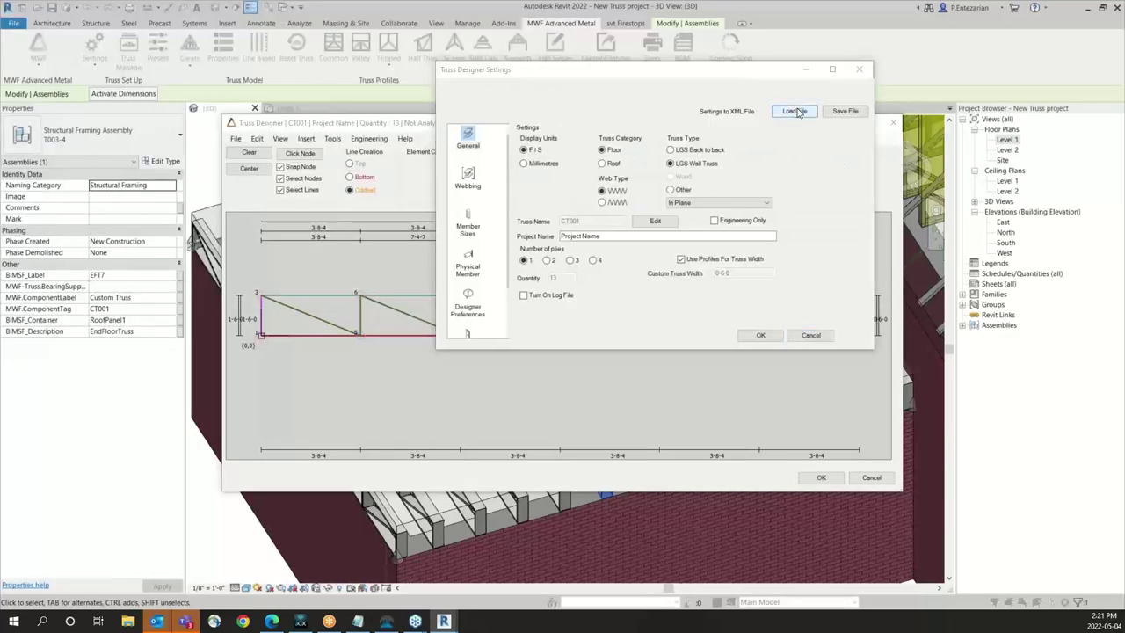
pyautogui.click(795, 110)
pyautogui.click(761, 273)
pyautogui.doubleClick(761, 272)
pyautogui.click(758, 337)
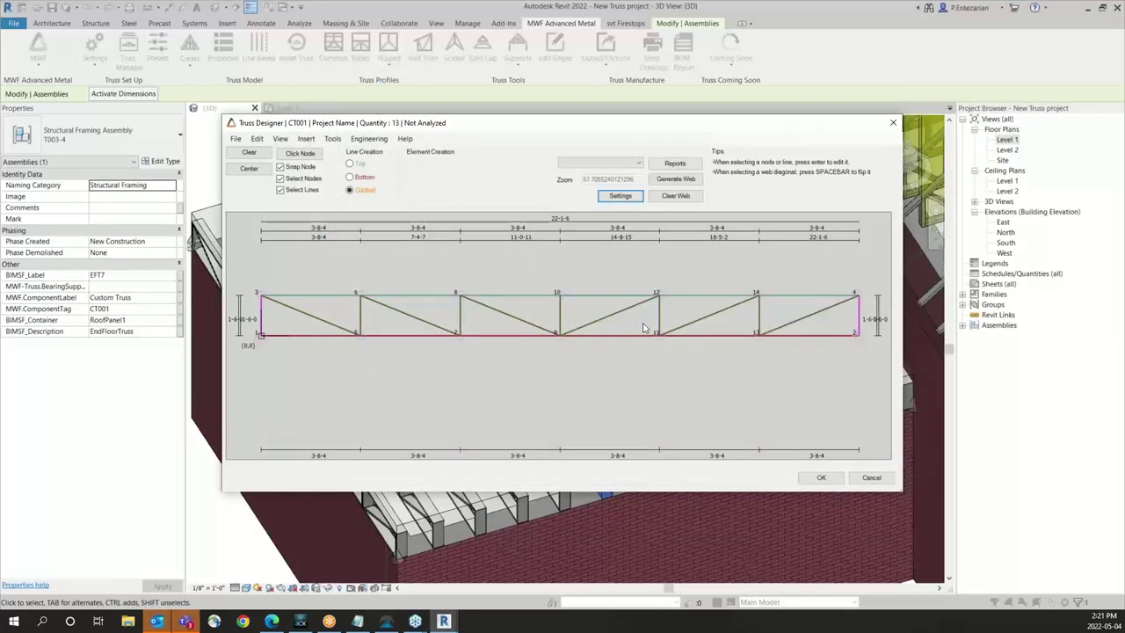
pyautogui.click(671, 196)
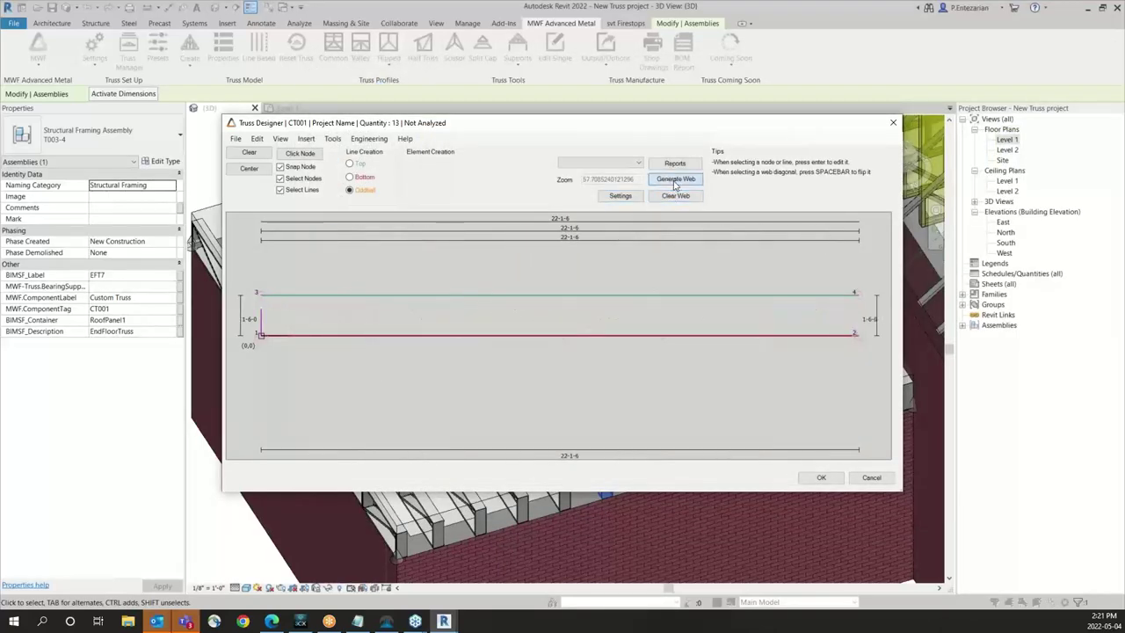
pyautogui.click(675, 179)
# Step: Analyze the truss through its analysis diagrams, review the CSI (Max) diagram and close the diagrams
pyautogui.click(369, 138)
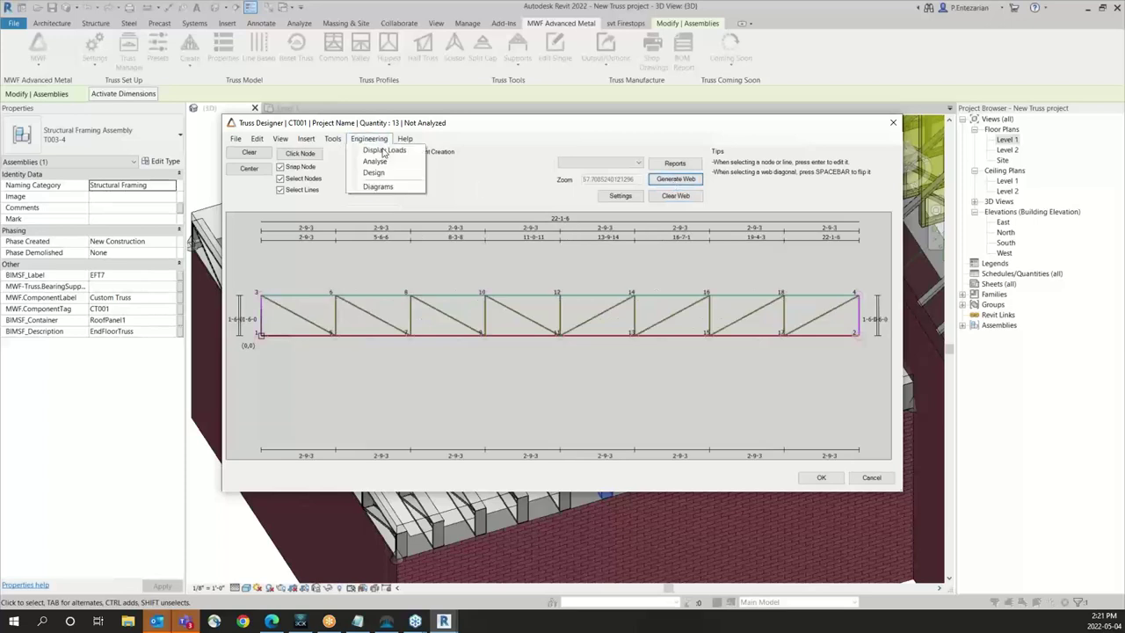
pyautogui.click(383, 187)
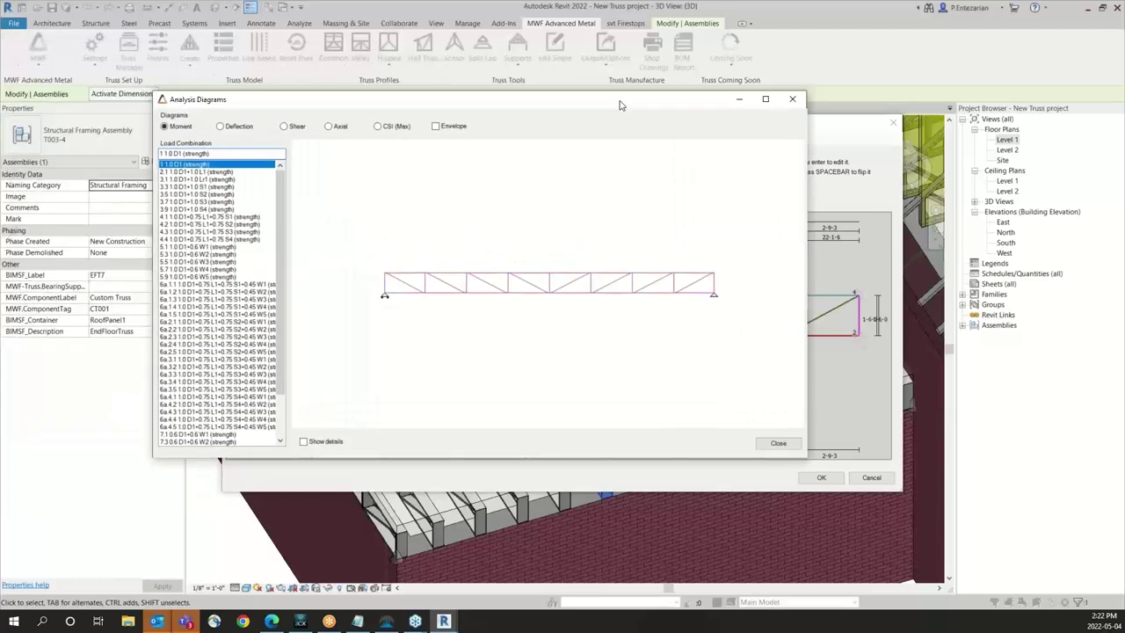
pyautogui.click(379, 128)
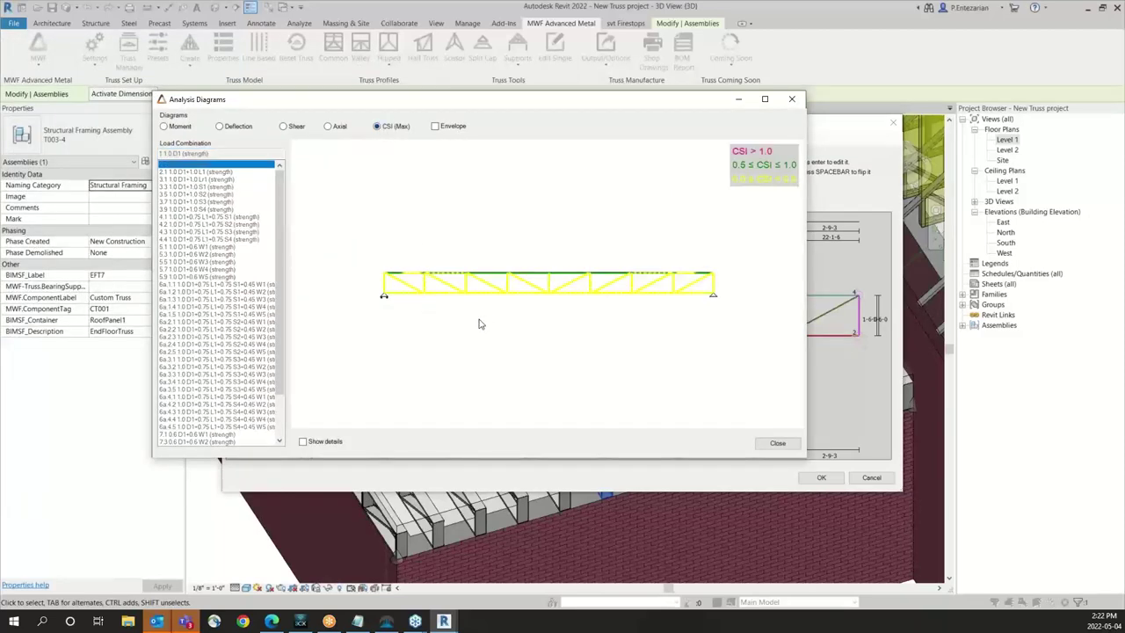
pyautogui.click(778, 442)
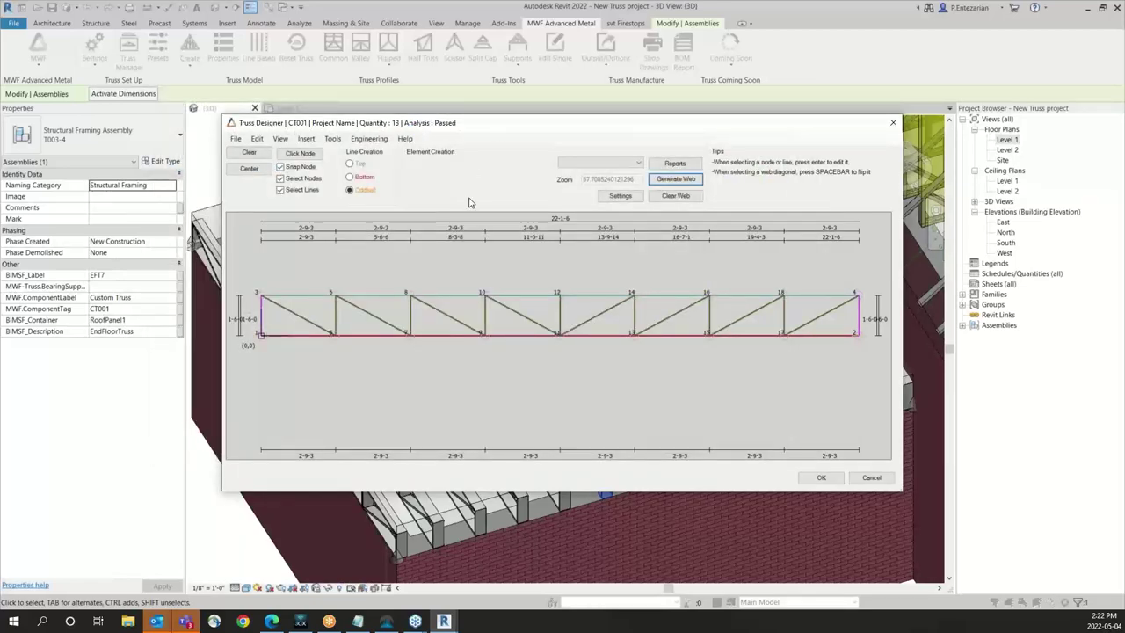
# Step: Generate the truss reports, review the detailed engineering report D-CT001.pdf, and return to the truss
pyautogui.click(675, 166)
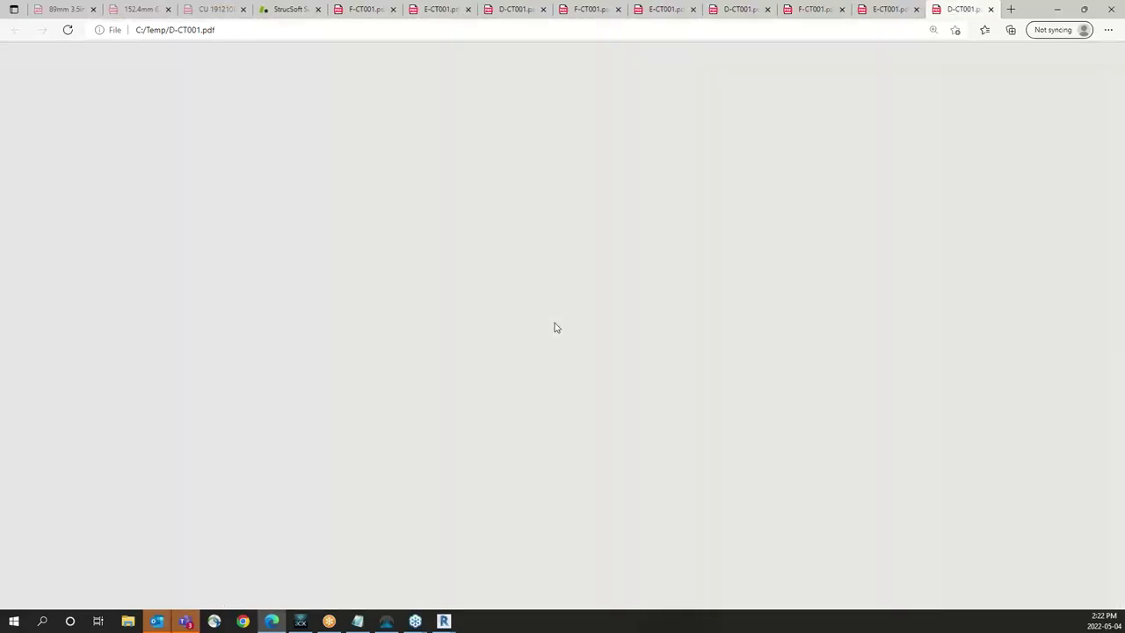
pyautogui.scroll(15, 556, 327)
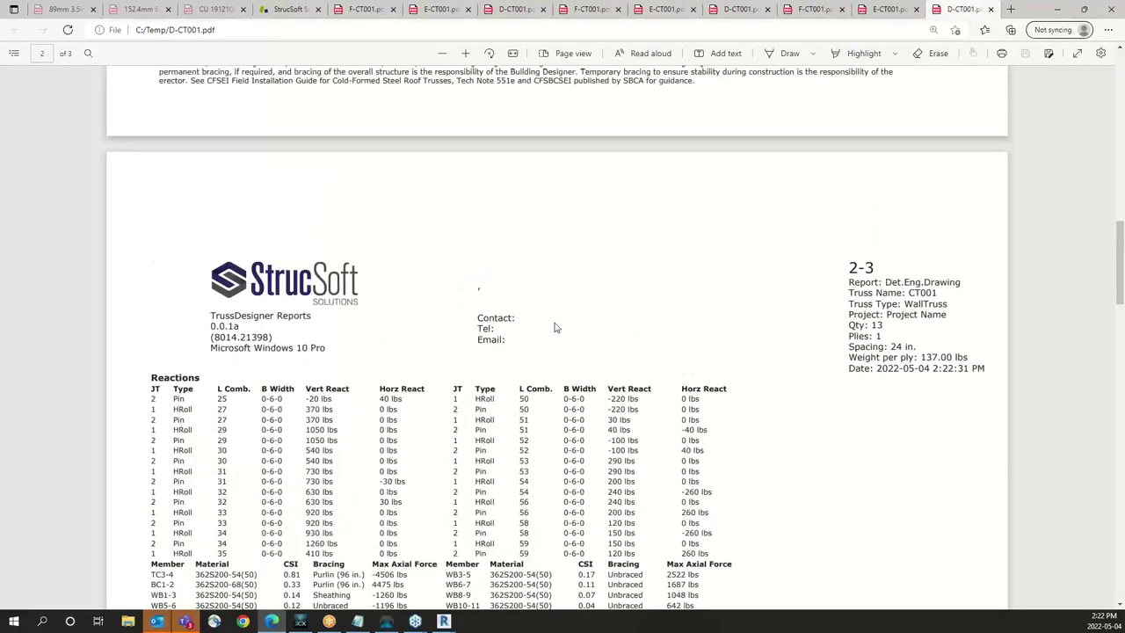
pyautogui.scroll(1, 556, 322)
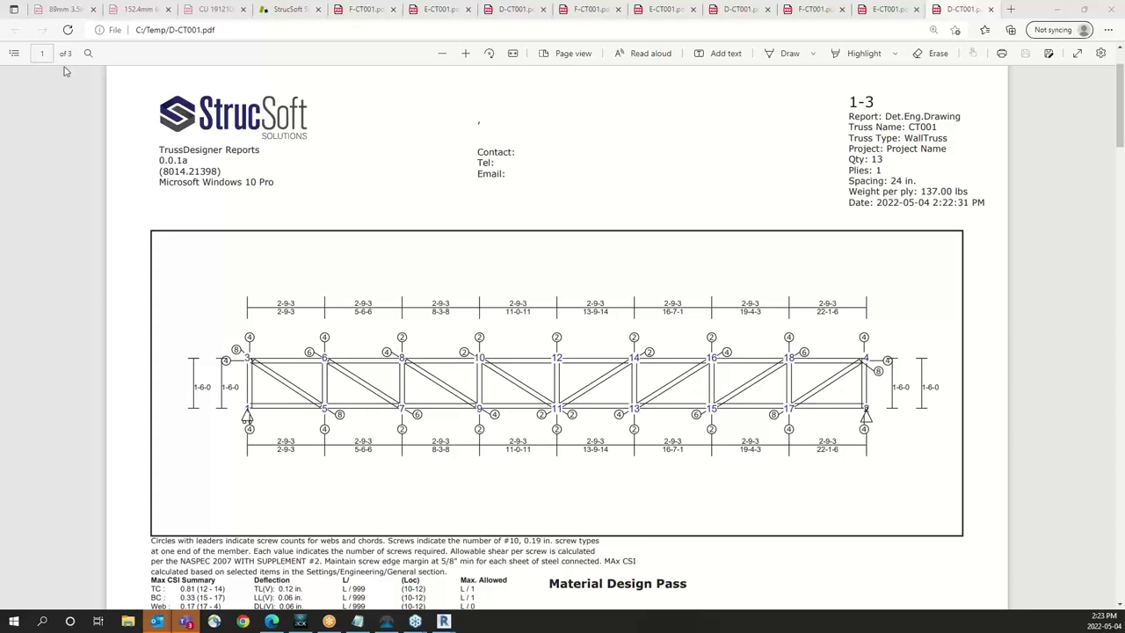
pyautogui.click(1061, 9)
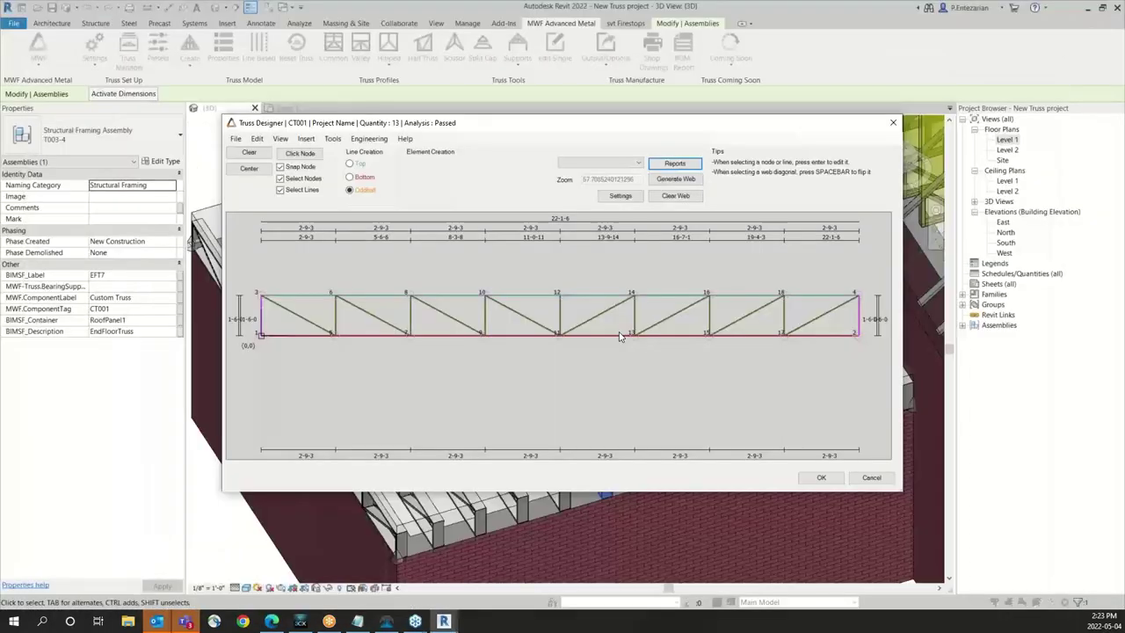
# Step: Examine the top chord's member size settings and the sections of the BIMSF-SSMA-CAP-Truss catalog, and switch to the standalone Truss Designer
pyautogui.click(595, 299)
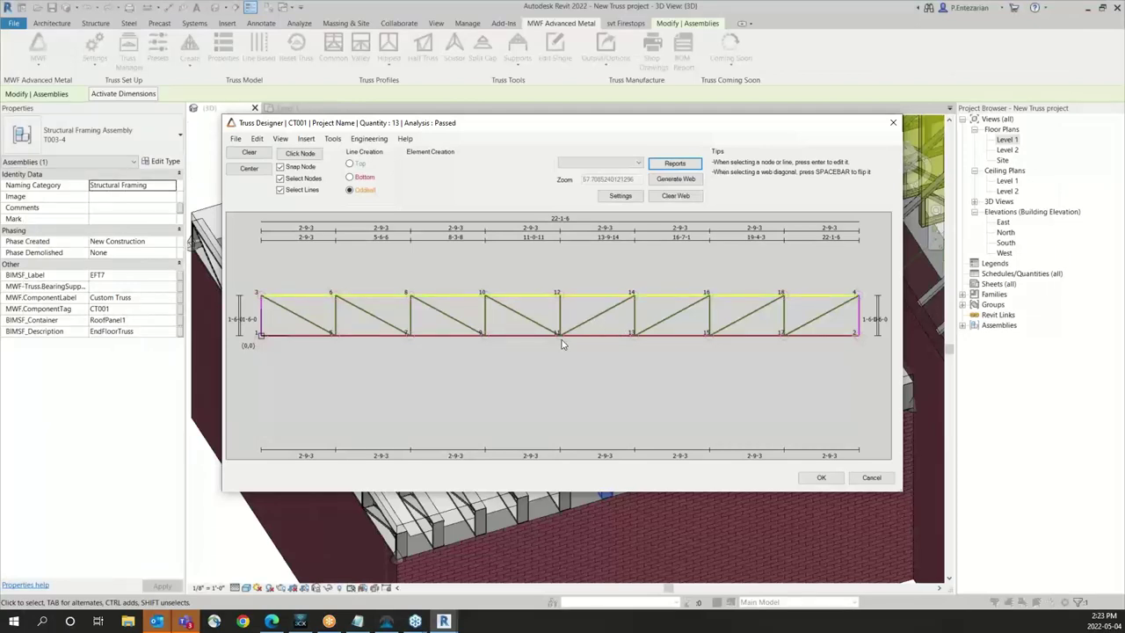
pyautogui.click(618, 195)
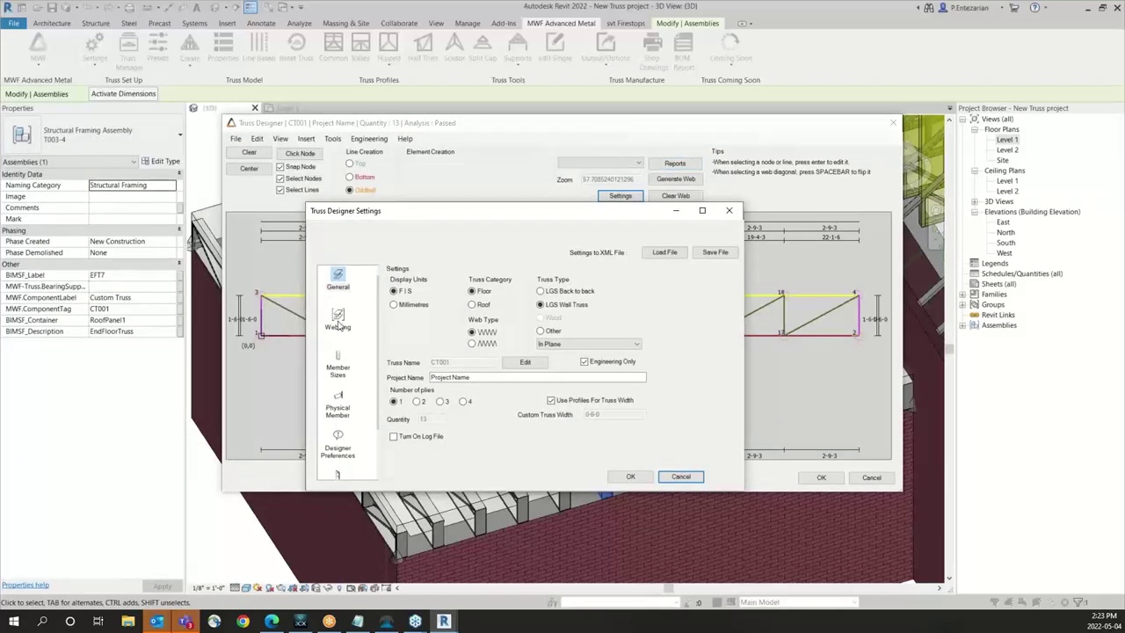
pyautogui.click(337, 374)
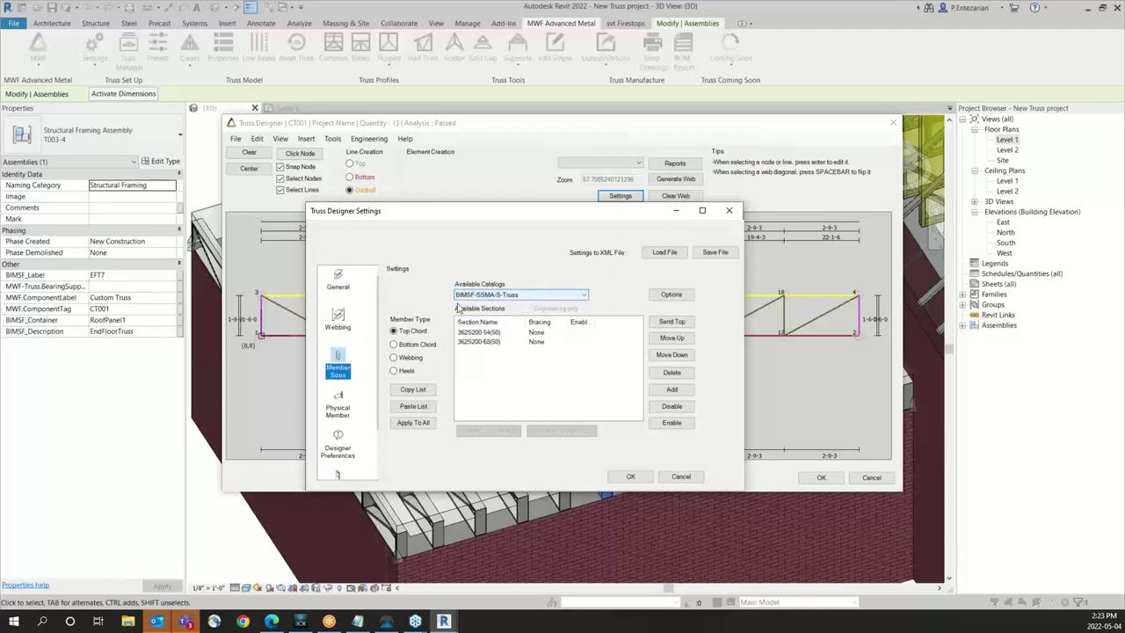
pyautogui.click(542, 298)
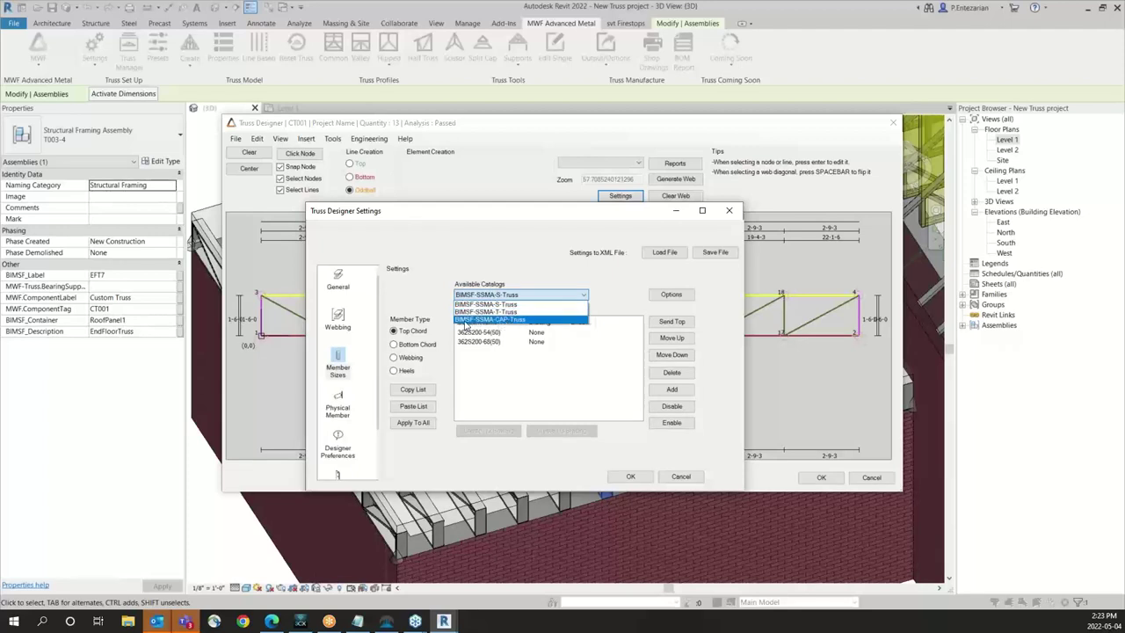
pyautogui.click(466, 320)
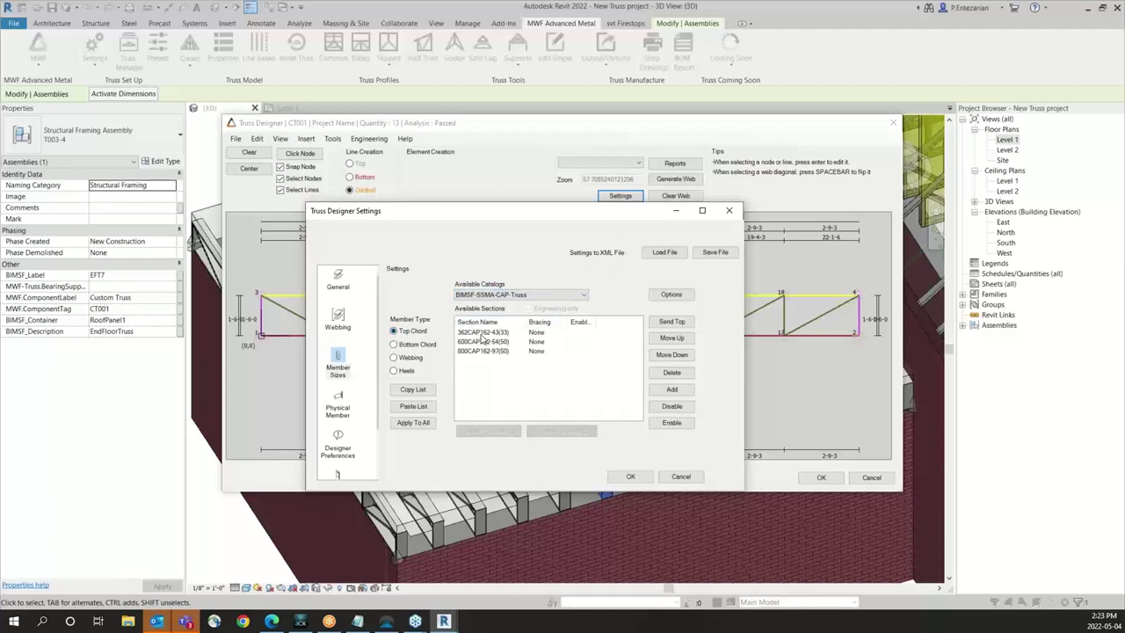
pyautogui.click(473, 334)
pyautogui.click(473, 342)
pyautogui.click(475, 352)
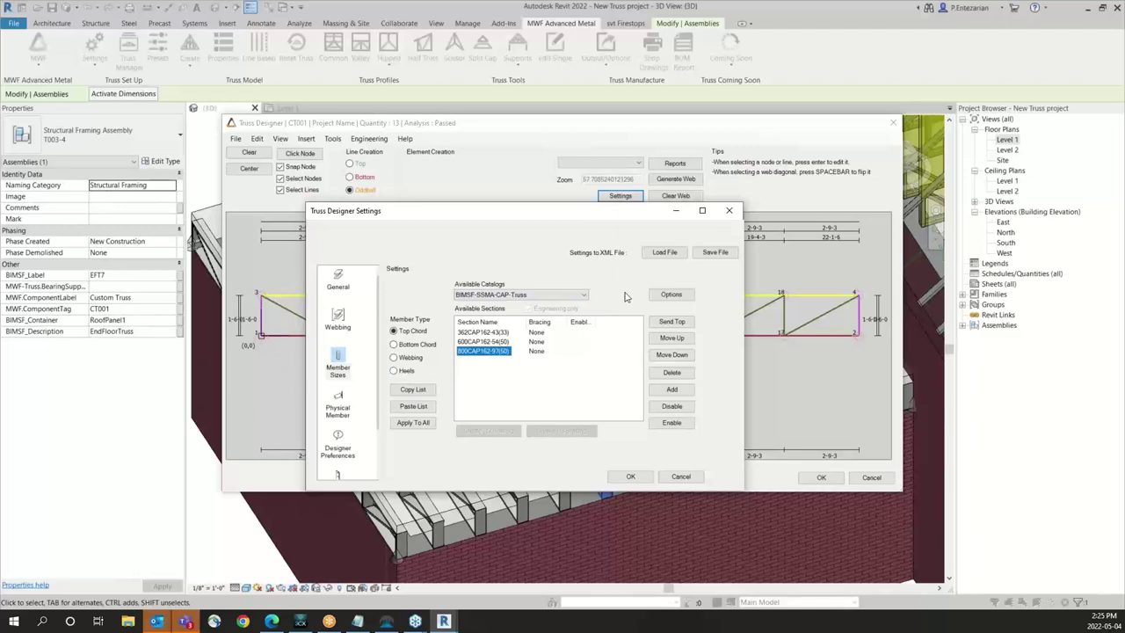
pyautogui.click(676, 210)
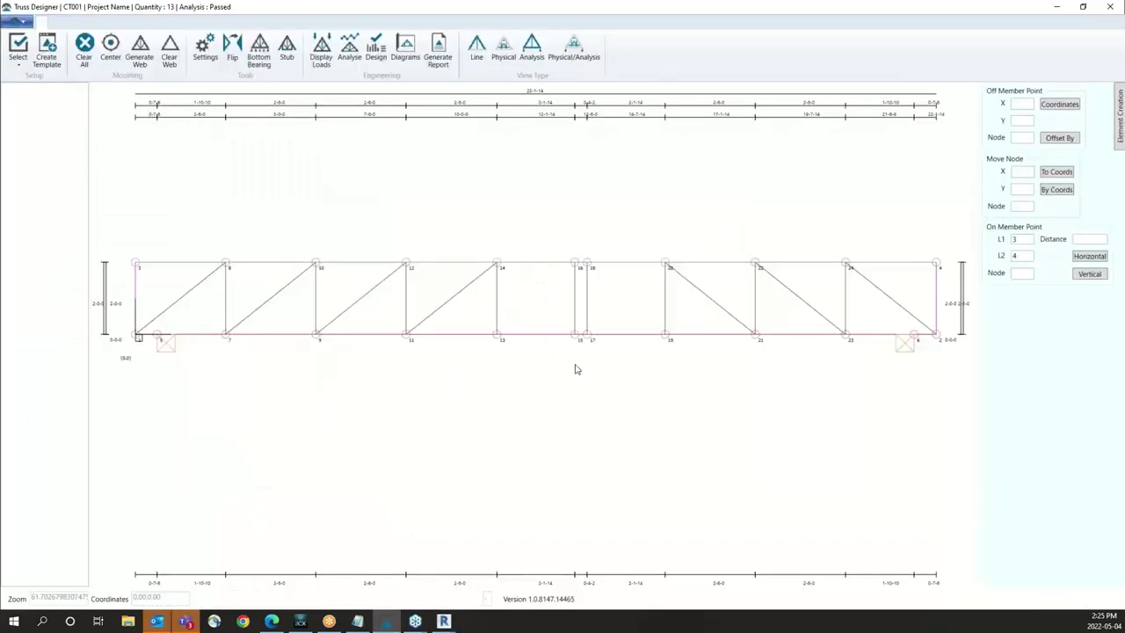